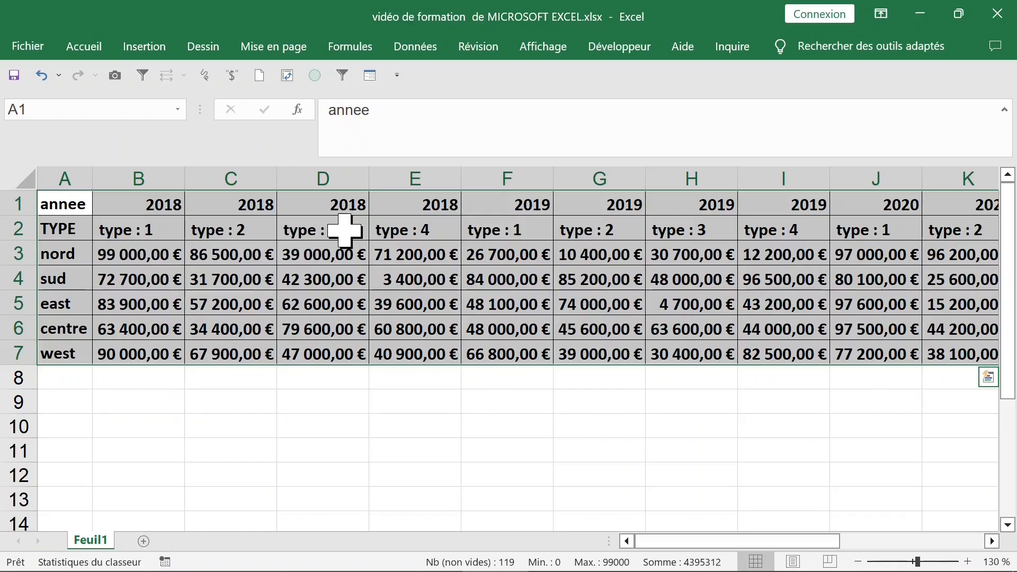
Copy the regional sales table from Feuil1 and paste it transposed at cell A1 of a new sheet
{"action": "right_click", "coordinate": [345, 231]}
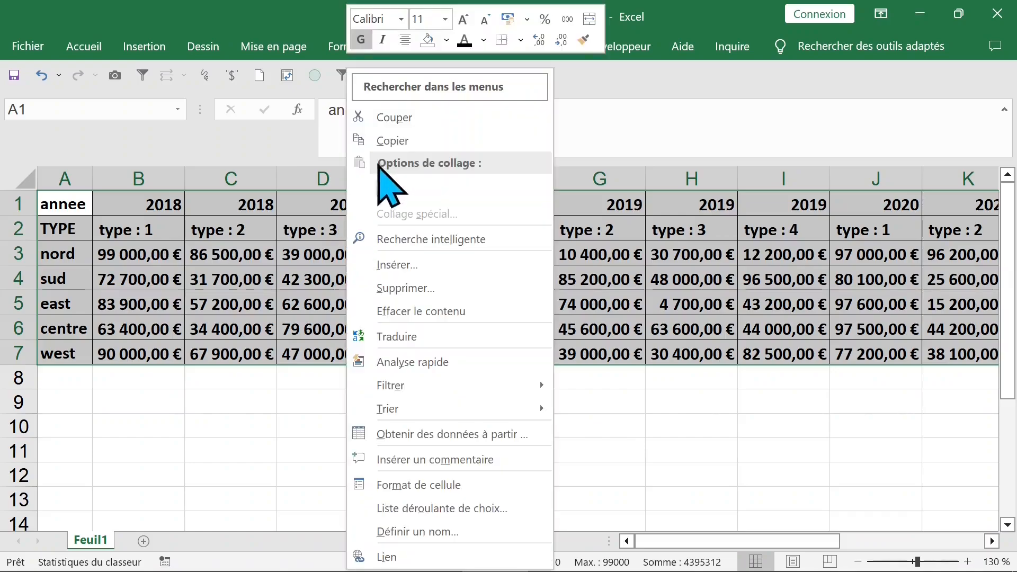
{"action": "left_click", "coordinate": [389, 141]}
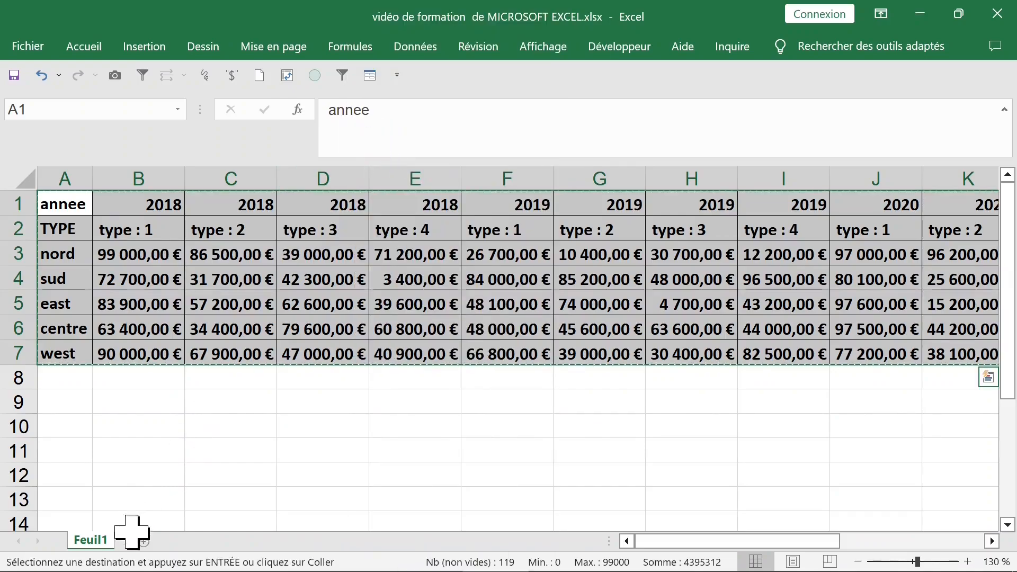
{"action": "left_click", "coordinate": [144, 542]}
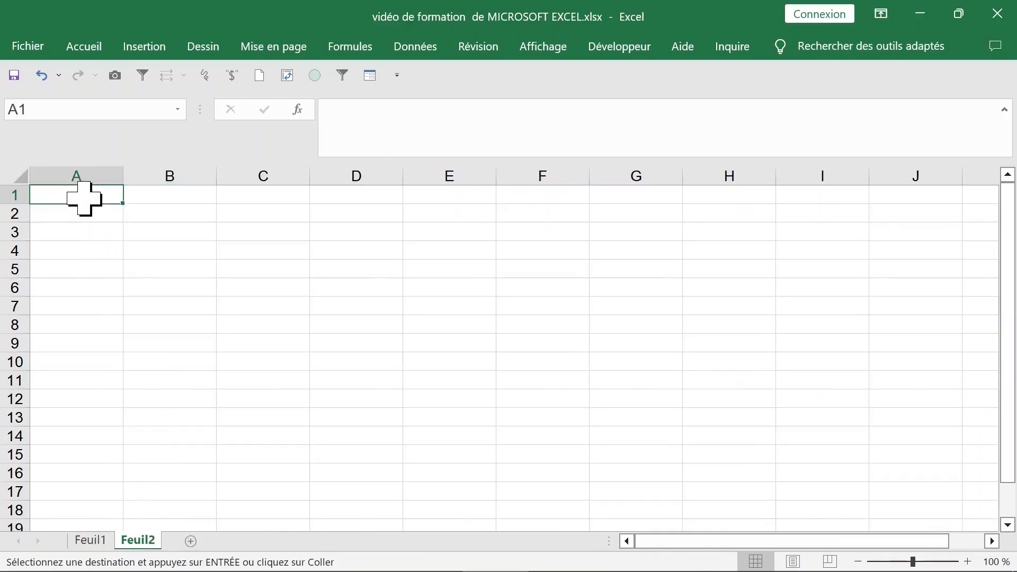
{"action": "right_click", "coordinate": [85, 199]}
{"action": "left_click", "coordinate": [113, 239]}
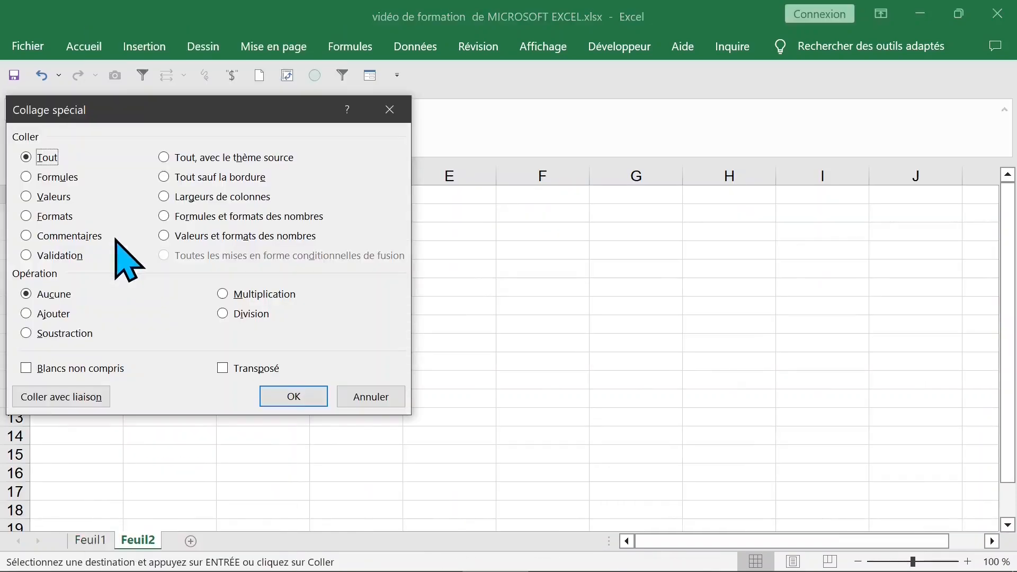
{"action": "left_click", "coordinate": [255, 369]}
{"action": "left_click", "coordinate": [300, 398]}
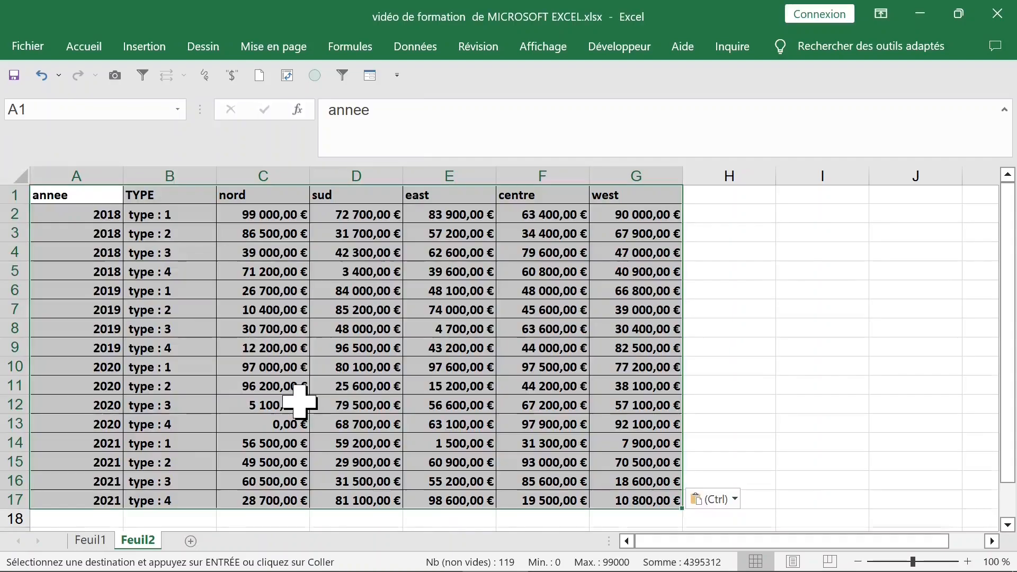
Save the workbook and fit all column widths on Feuil2 to their contents
{"action": "left_click", "coordinate": [13, 74]}
{"action": "left_click", "coordinate": [190, 252]}
{"action": "left_click", "coordinate": [18, 175]}
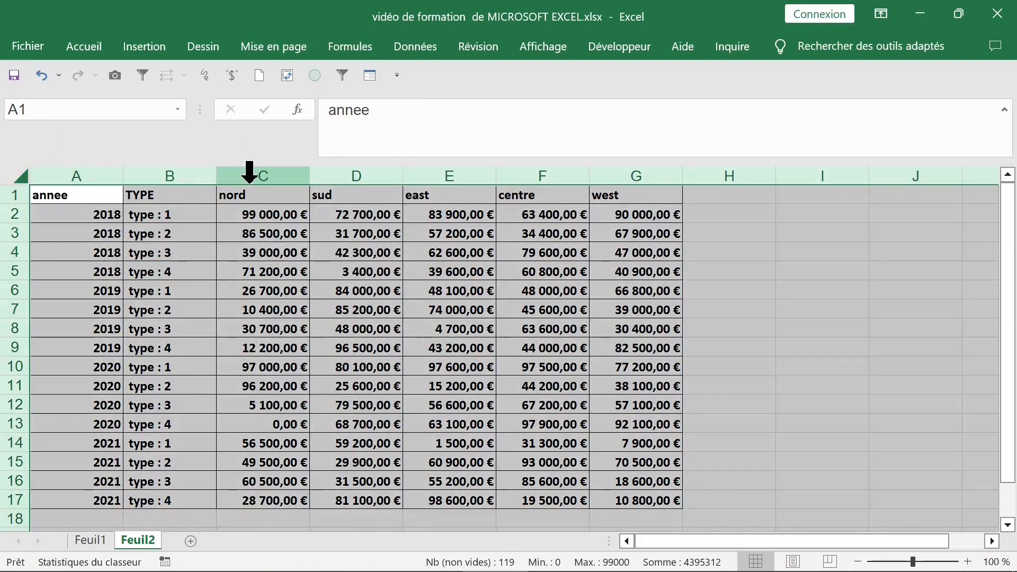
{"action": "left_click_drag", "start_coordinate": [218, 179], "coordinate": [217, 179]}
{"action": "double_click", "coordinate": [217, 179]}
{"action": "left_click", "coordinate": [359, 253]}
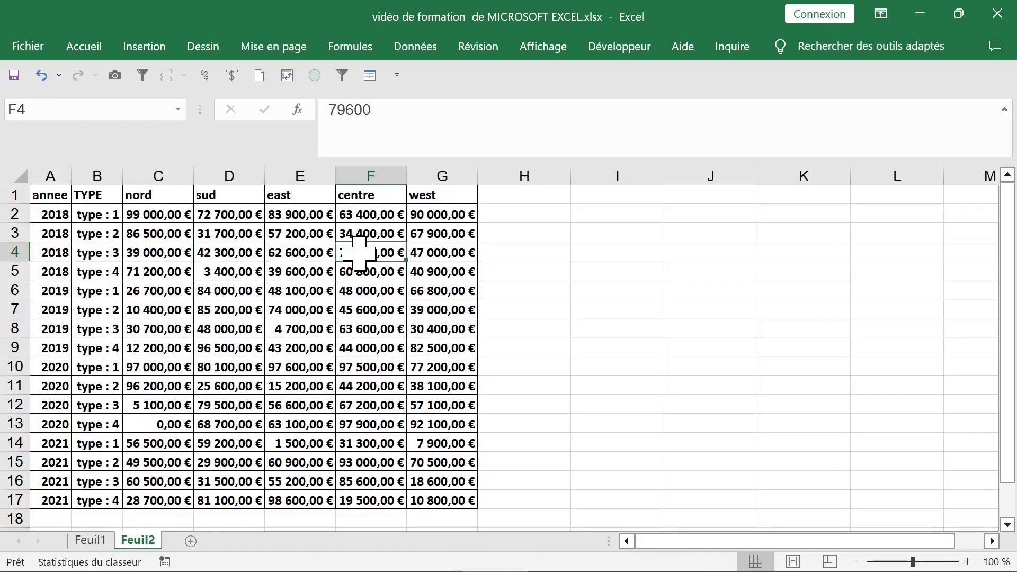
Insert a pivot table on a new worksheet from the range Feuil2!$A$1:$G$17
{"action": "left_click", "coordinate": [228, 253]}
{"action": "left_click", "coordinate": [183, 310]}
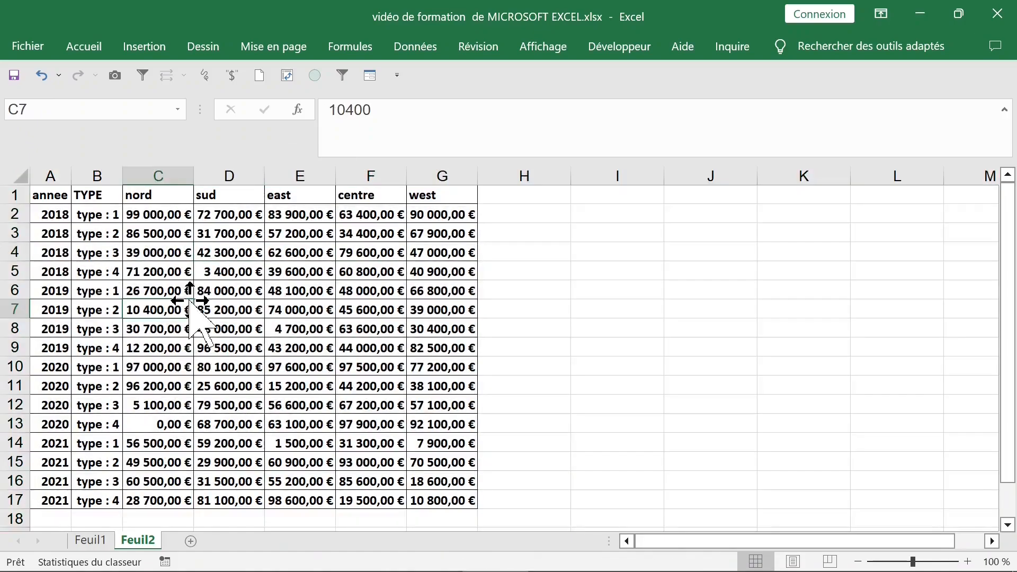
{"action": "left_click", "coordinate": [145, 47]}
{"action": "left_click", "coordinate": [34, 90]}
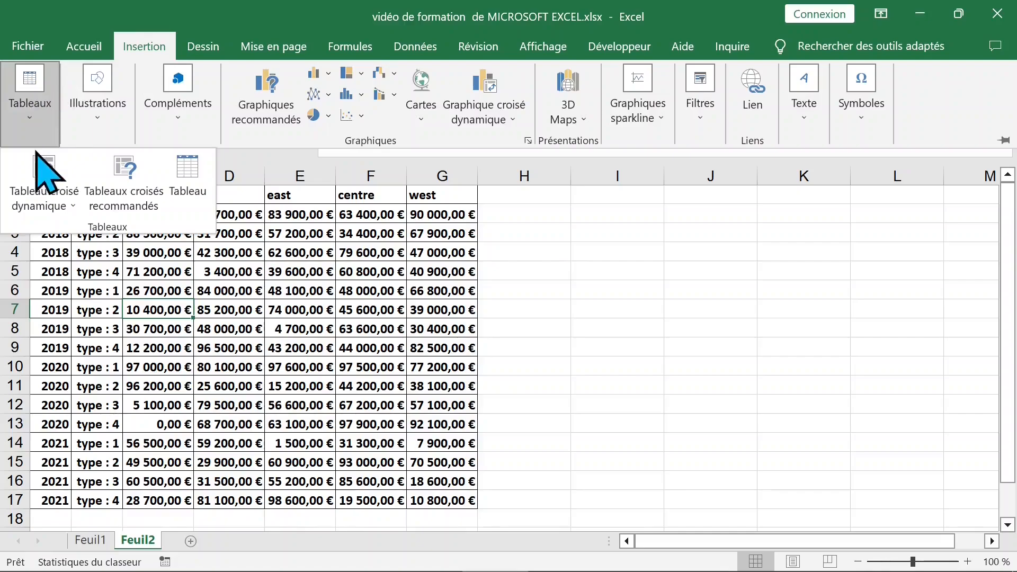
{"action": "left_click", "coordinate": [40, 183]}
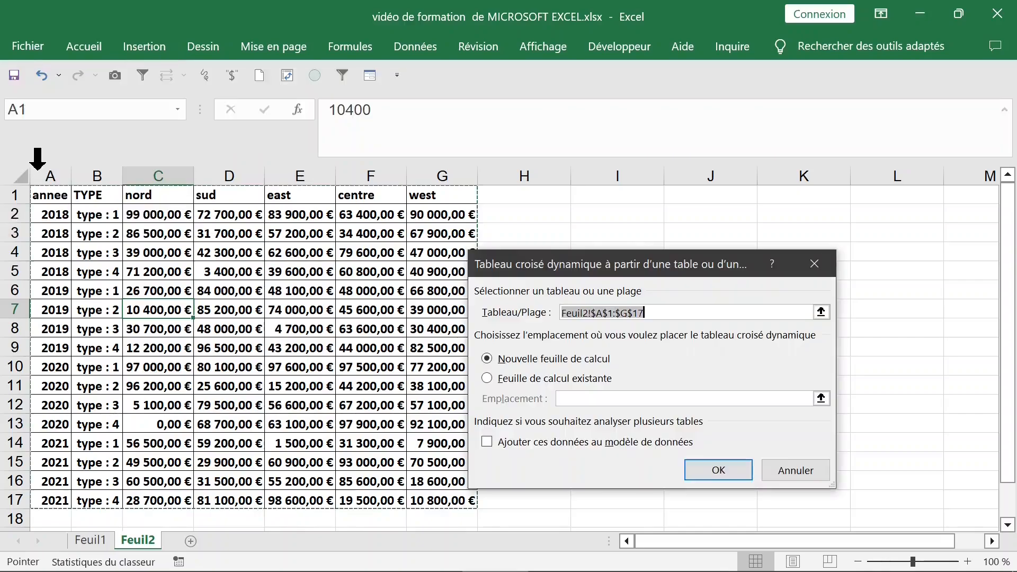
{"action": "left_click", "coordinate": [720, 468]}
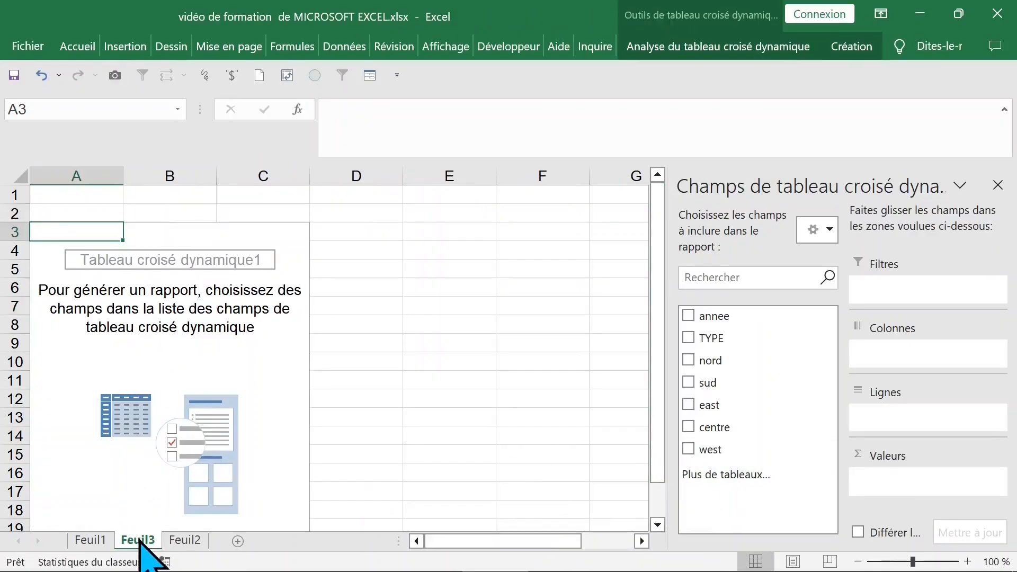
Rename the pivot table's sheet as TCD01
{"action": "double_click", "coordinate": [139, 540]}
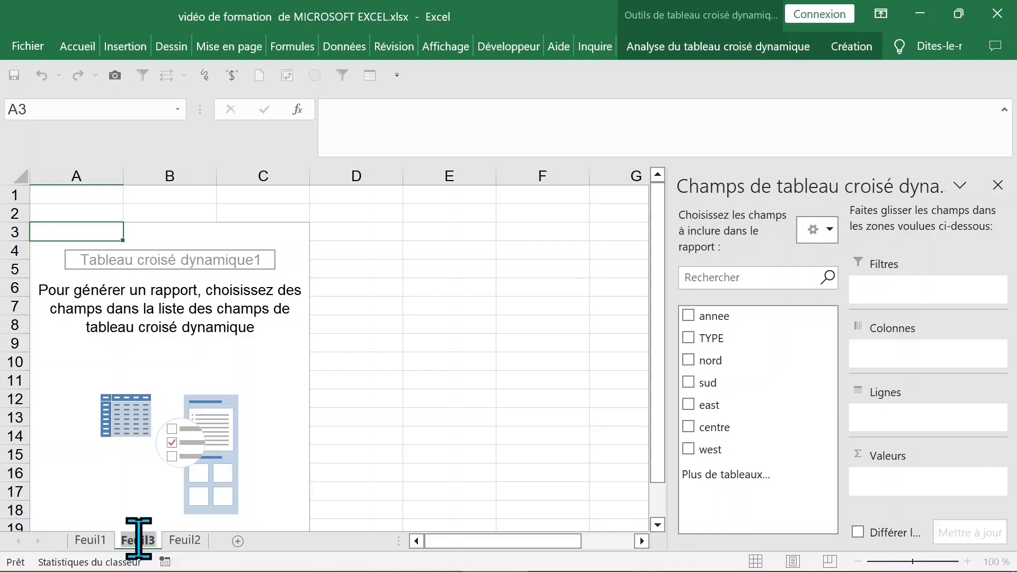
{"action": "type", "text": "TCD"}
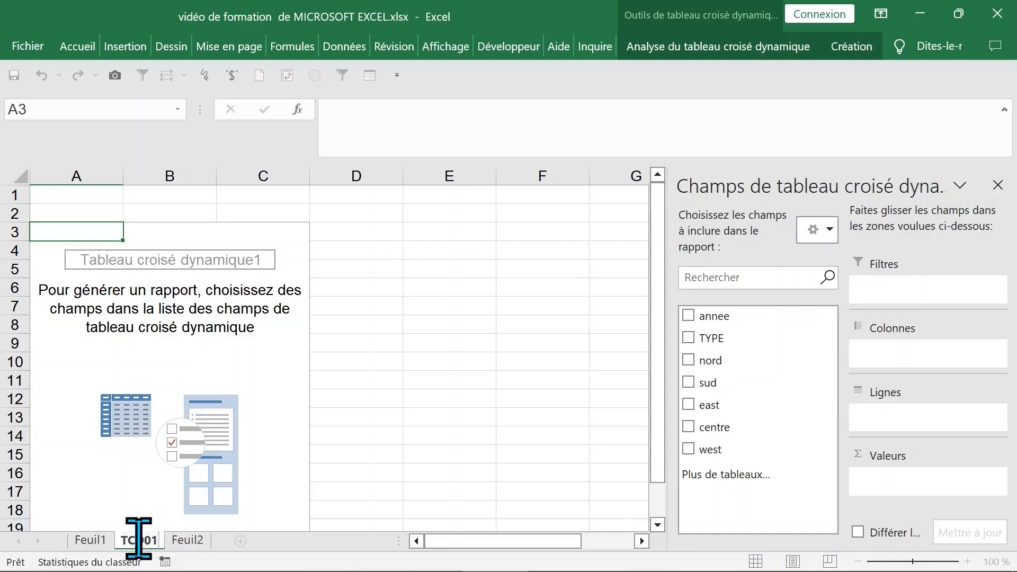
{"action": "type", "text": "01"}
{"action": "left_click", "coordinate": [227, 327]}
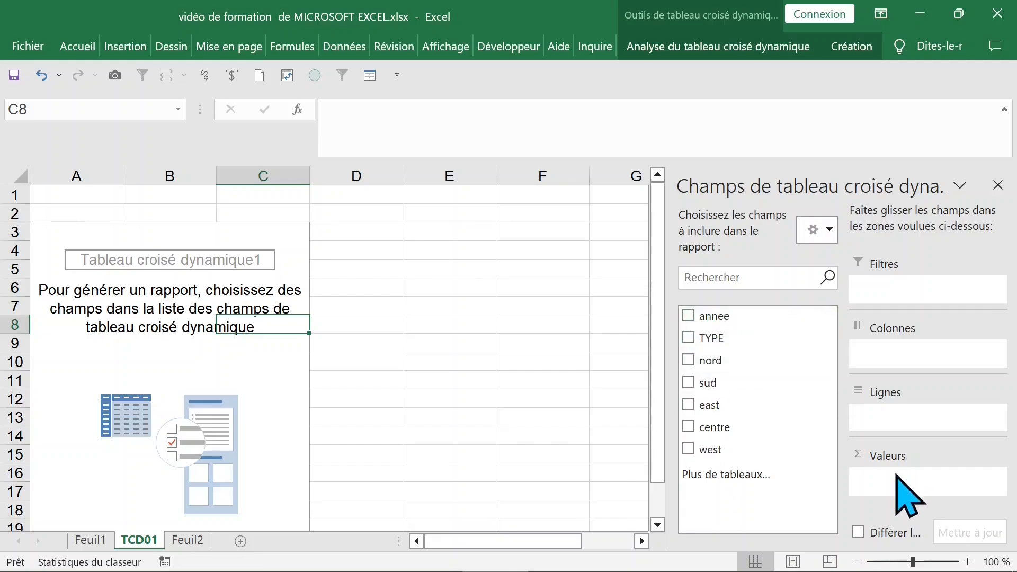
Place the annee field in both the Lignes and Valeurs areas of the pivot table
{"action": "left_click", "coordinate": [688, 316]}
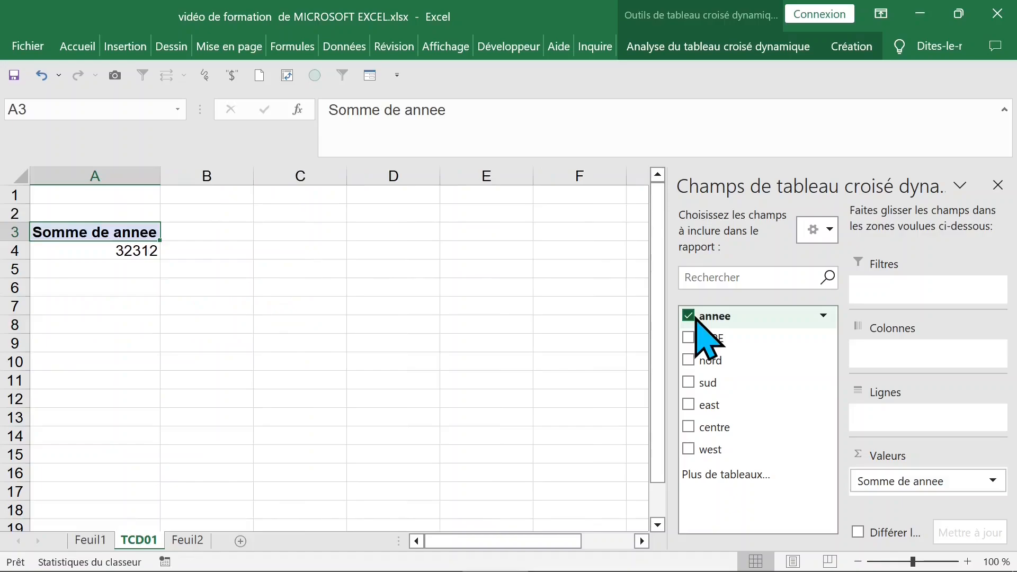
{"action": "left_click", "coordinate": [923, 488]}
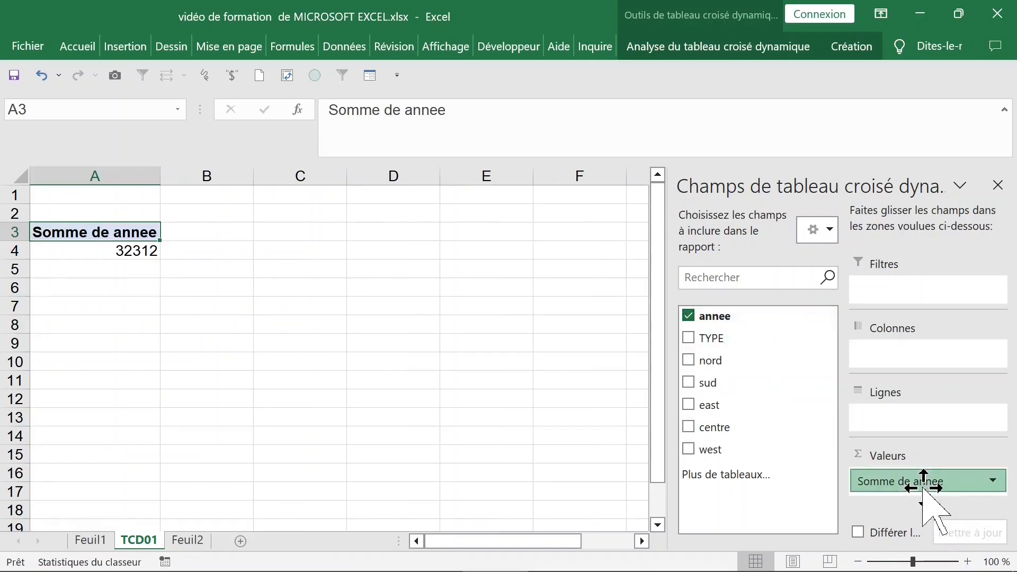
{"action": "left_click_drag", "start_coordinate": [923, 487], "coordinate": [924, 424]}
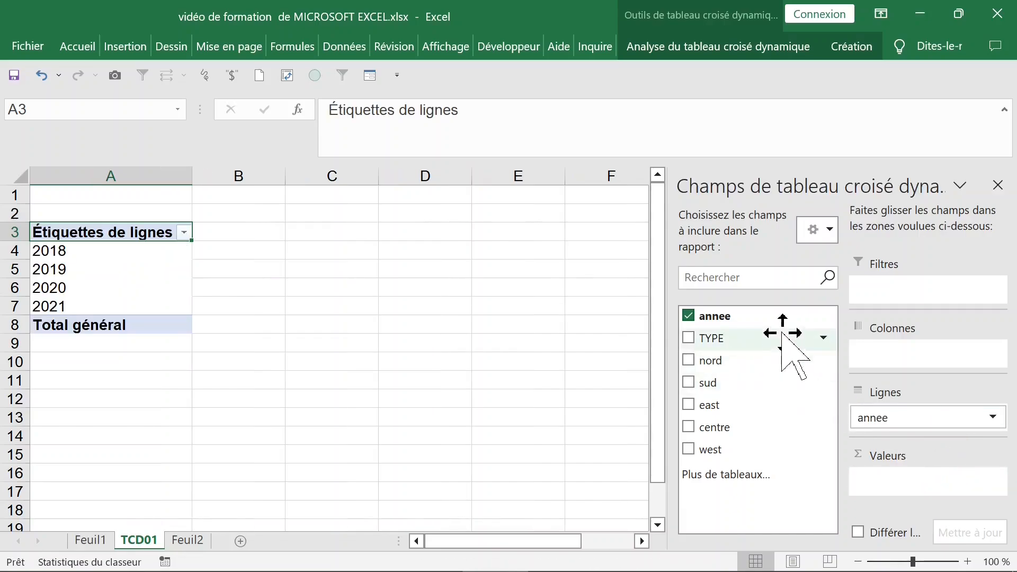
{"action": "left_click_drag", "start_coordinate": [752, 317], "coordinate": [902, 478]}
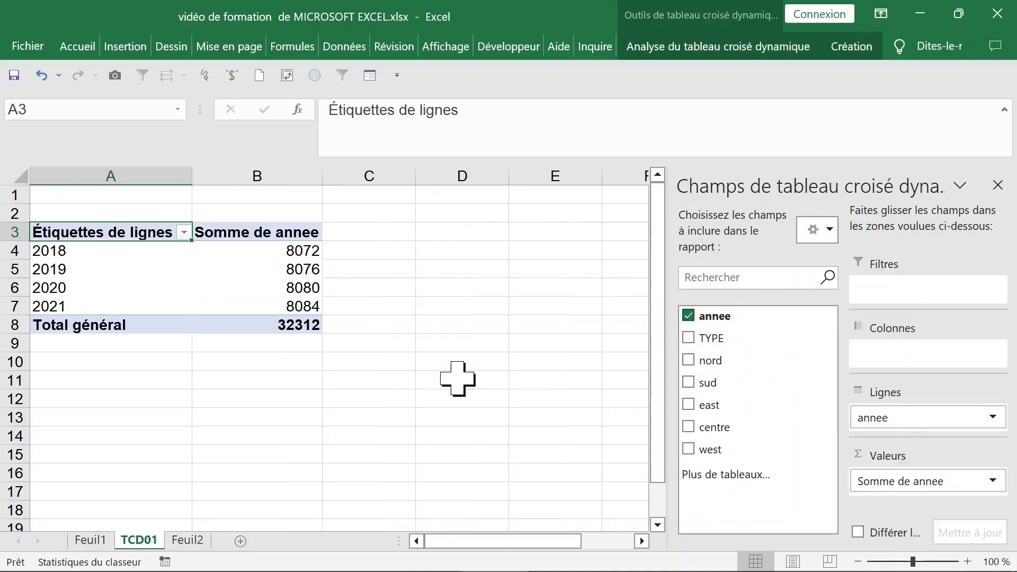
Summarize the pivot table's annee value field by Nombre instead of Somme
{"action": "left_click", "coordinate": [279, 228]}
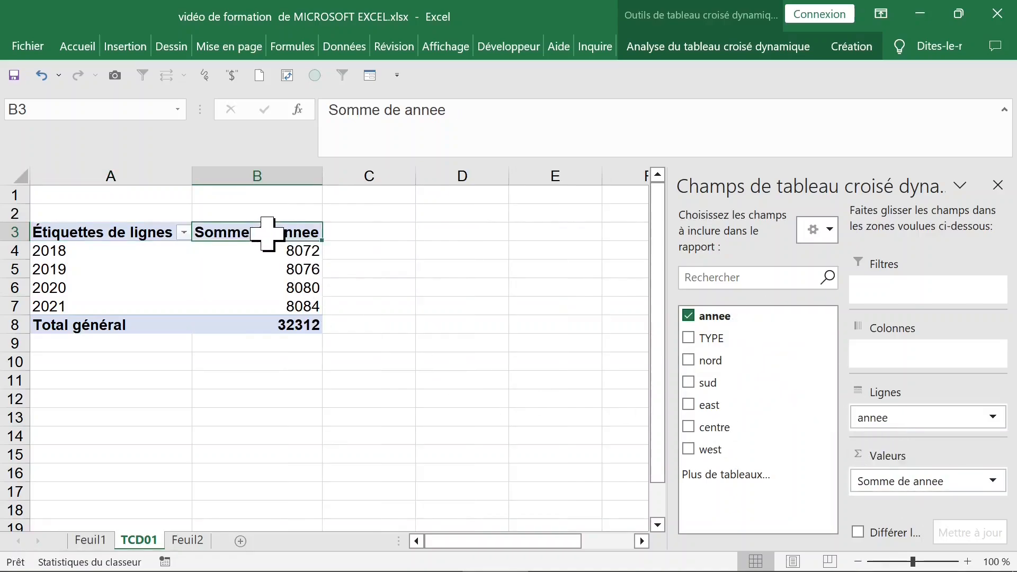
{"action": "double_click", "coordinate": [268, 233]}
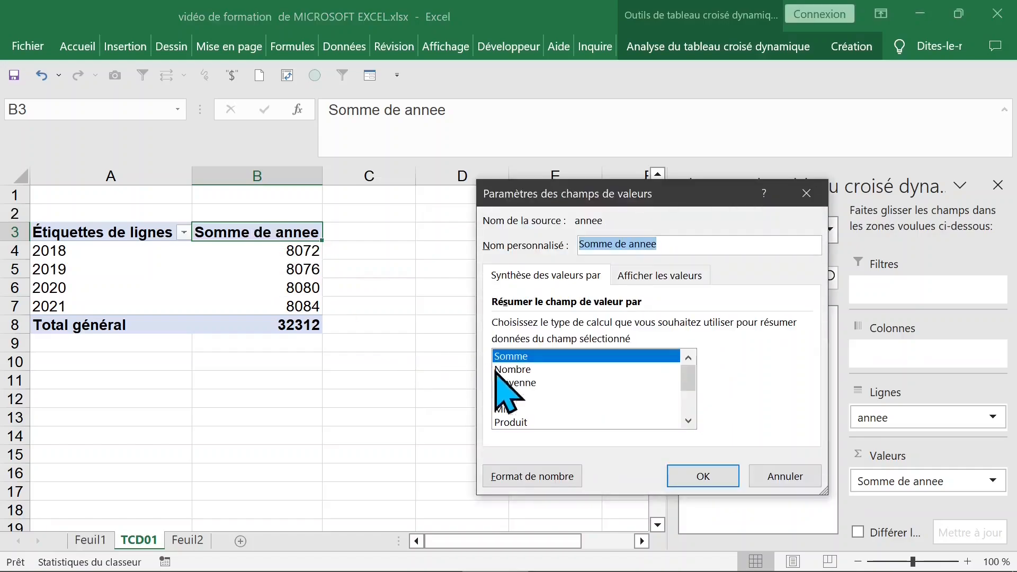
{"action": "left_click", "coordinate": [518, 370]}
{"action": "left_click", "coordinate": [703, 476]}
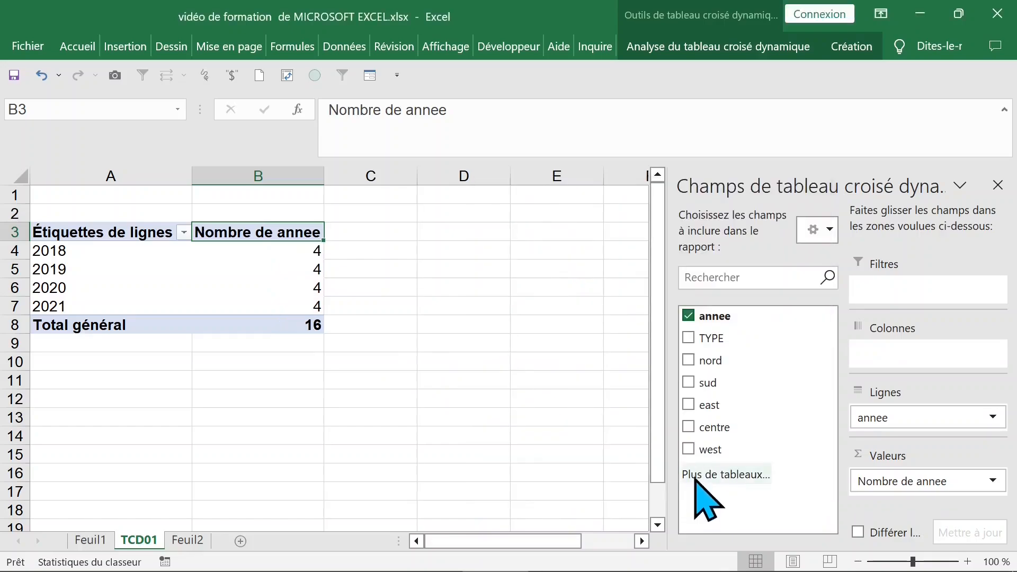
{"action": "left_click", "coordinate": [279, 297]}
{"action": "left_click", "coordinate": [271, 268]}
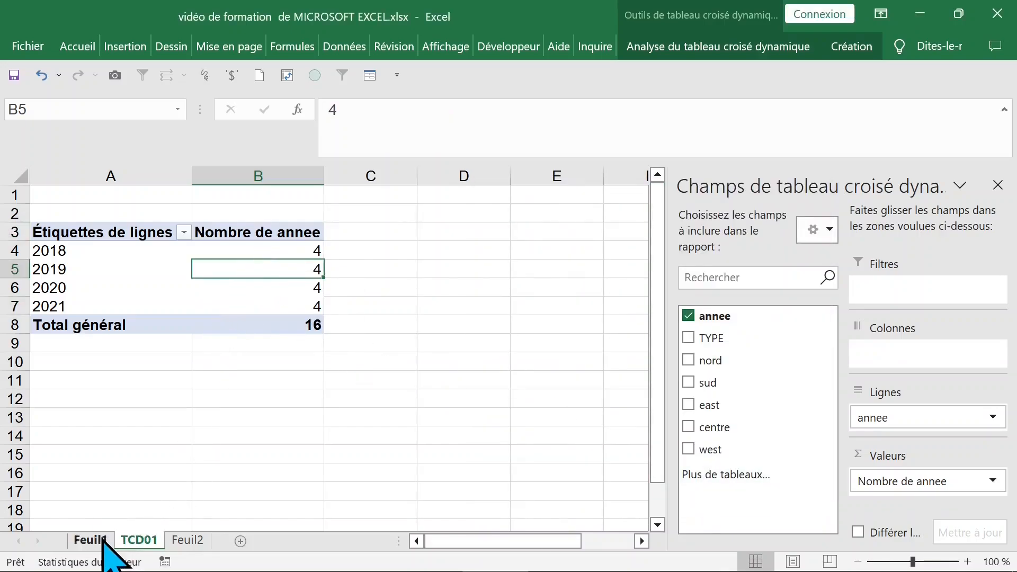
Move the TCD01 sheet after Feuil2 and rename Feuil2 as BASE
{"action": "left_click", "coordinate": [185, 540]}
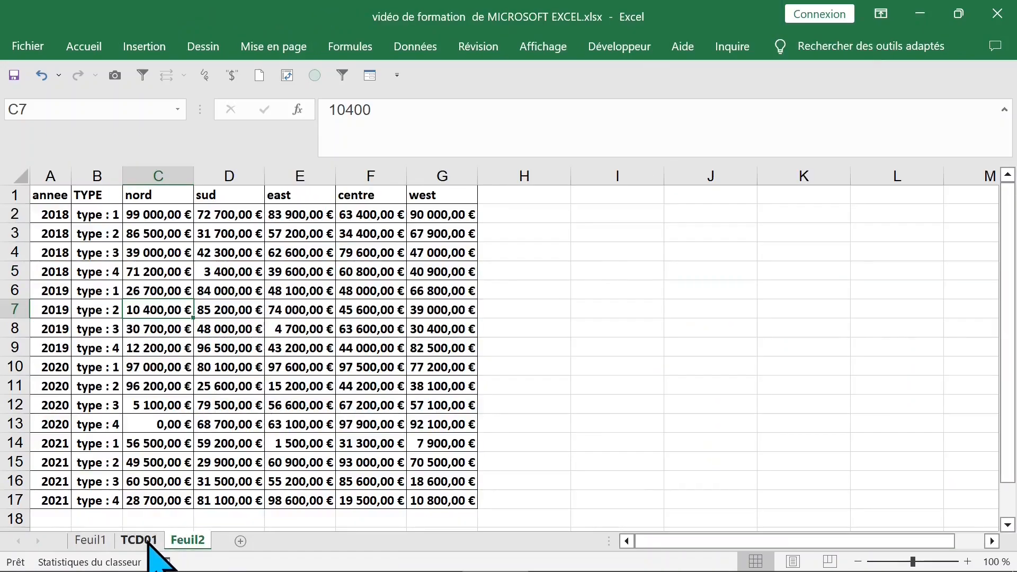
{"action": "left_click_drag", "start_coordinate": [148, 542], "coordinate": [189, 543]}
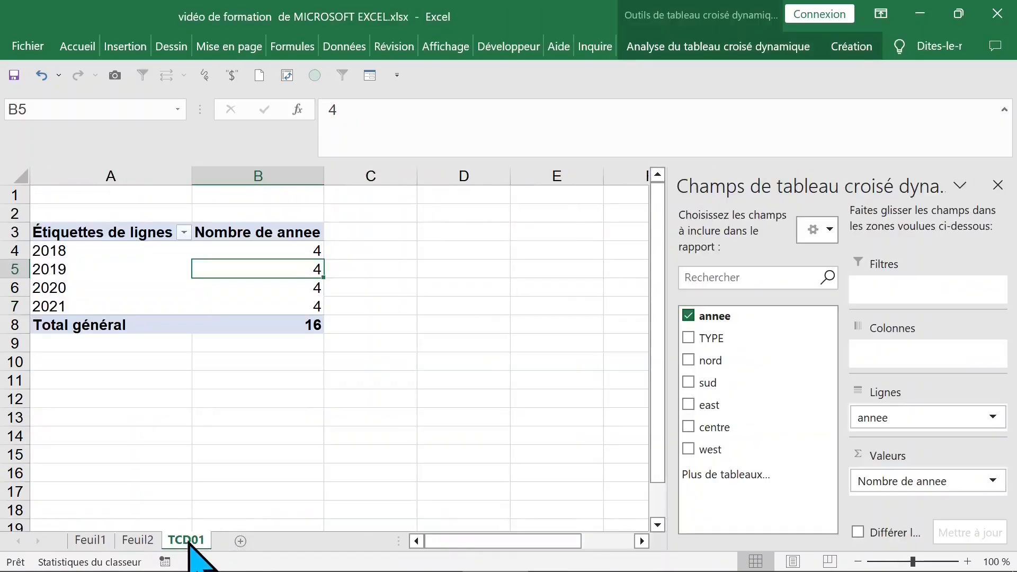
{"action": "left_click", "coordinate": [153, 542]}
{"action": "double_click", "coordinate": [138, 540]}
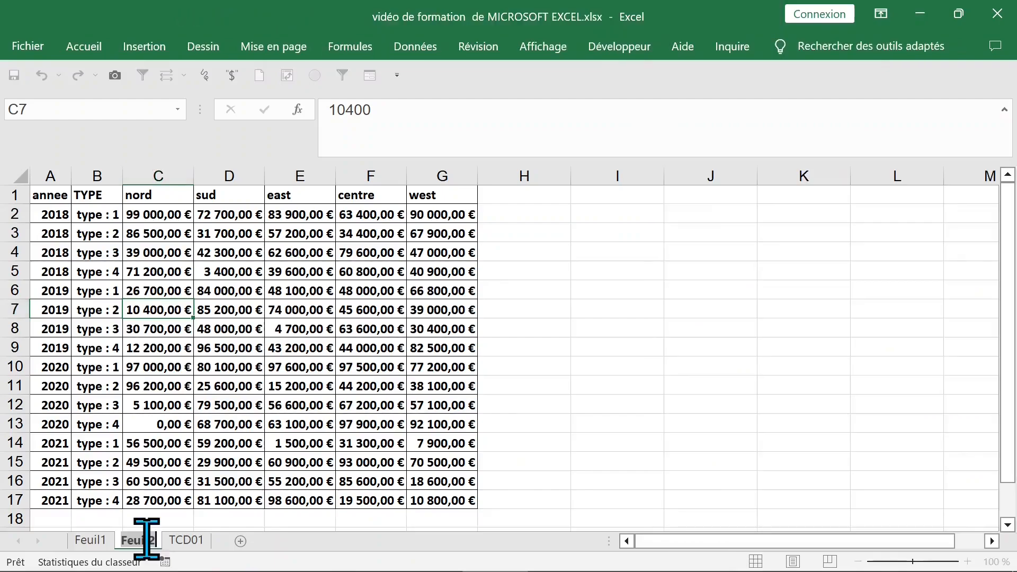
{"action": "type", "text": "BAS"}
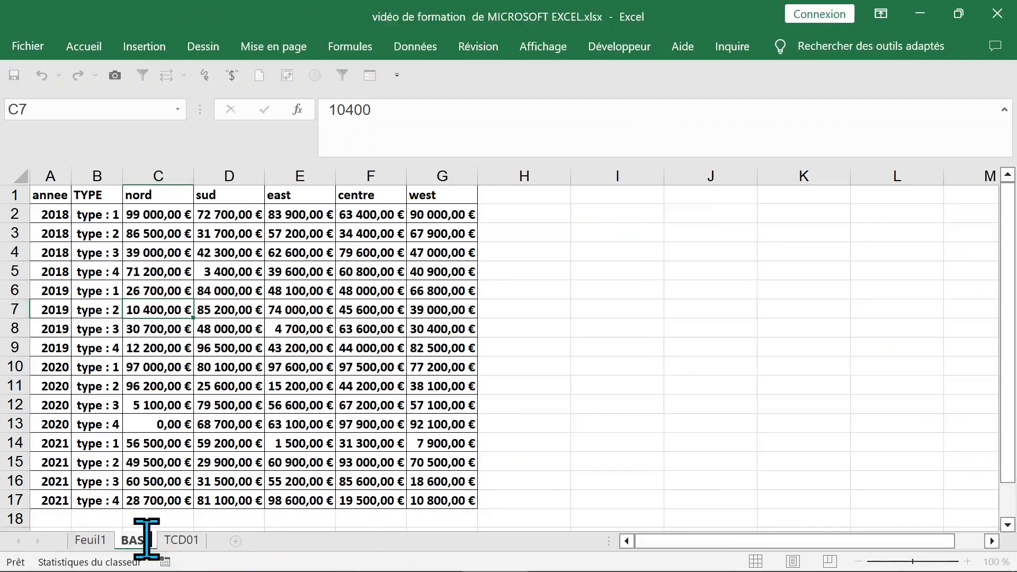
{"action": "type", "text": "E"}
Copy the whole pivot table on TCD01 and paste the copy at cell A12 of the same sheet
{"action": "left_click", "coordinate": [192, 541]}
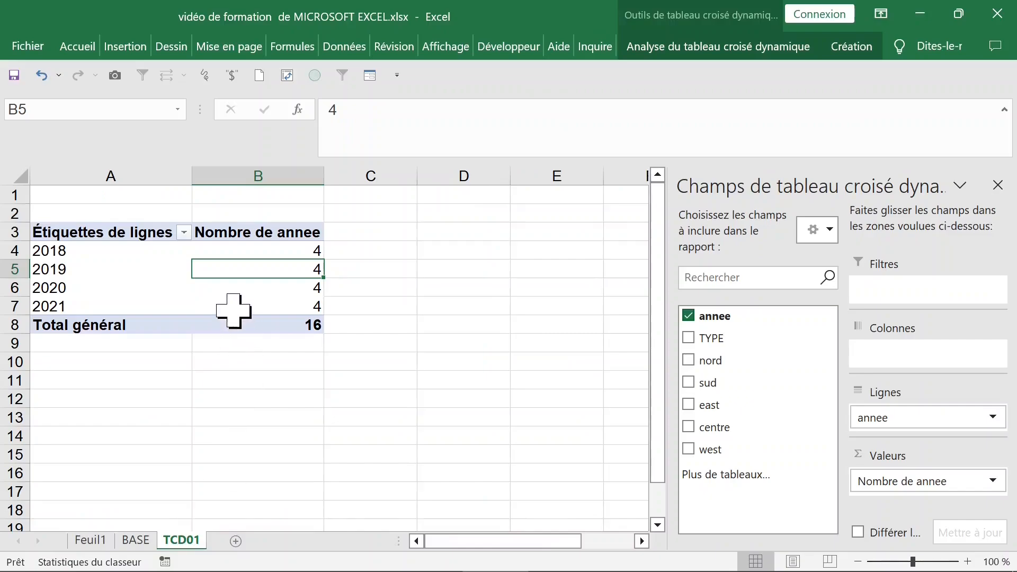
{"action": "left_click", "coordinate": [107, 253]}
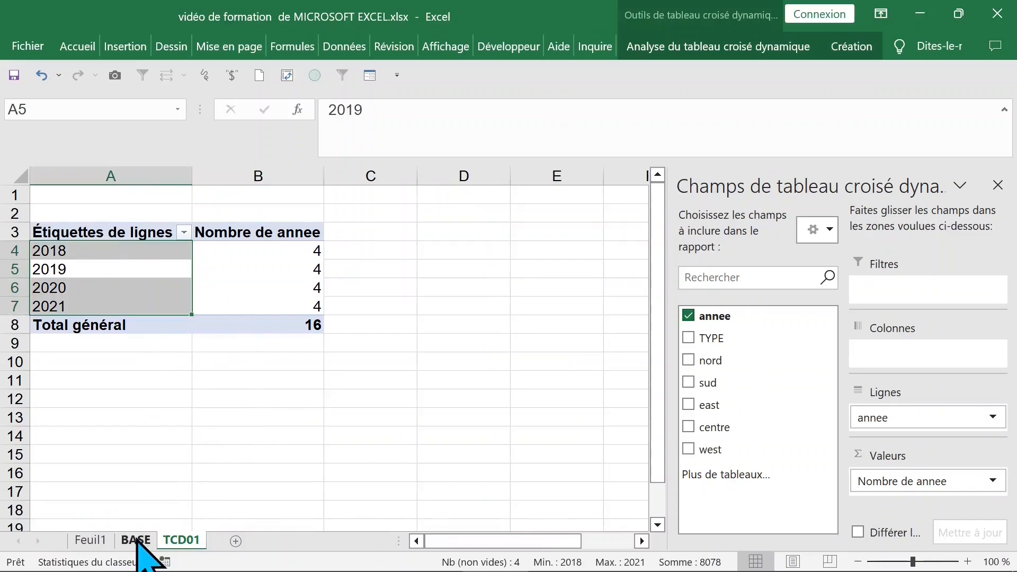
{"action": "left_click", "coordinate": [360, 289]}
{"action": "left_click", "coordinate": [215, 275]}
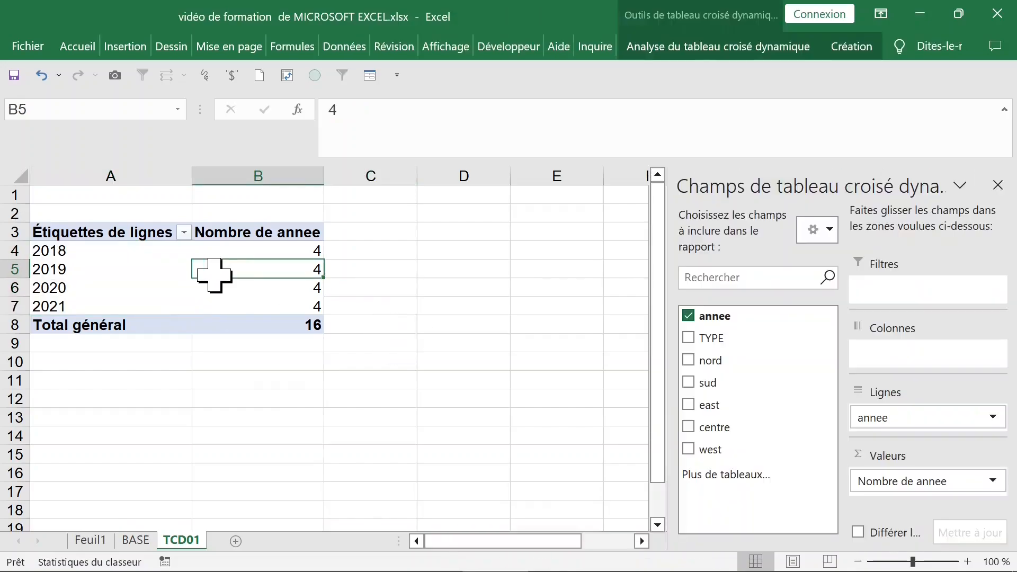
{"action": "left_click_drag", "start_coordinate": [102, 233], "coordinate": [284, 323]}
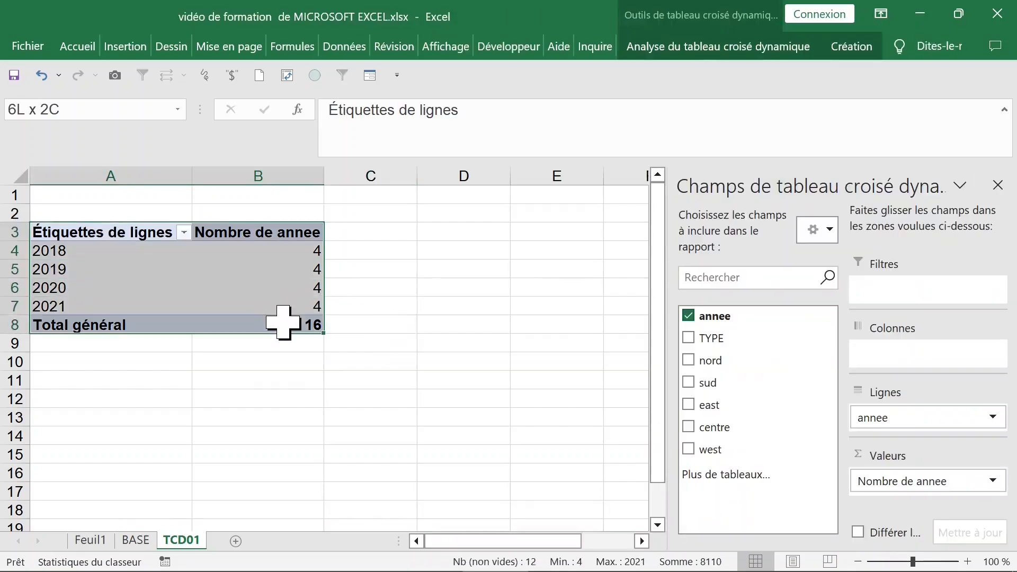
{"action": "right_click", "coordinate": [231, 240]}
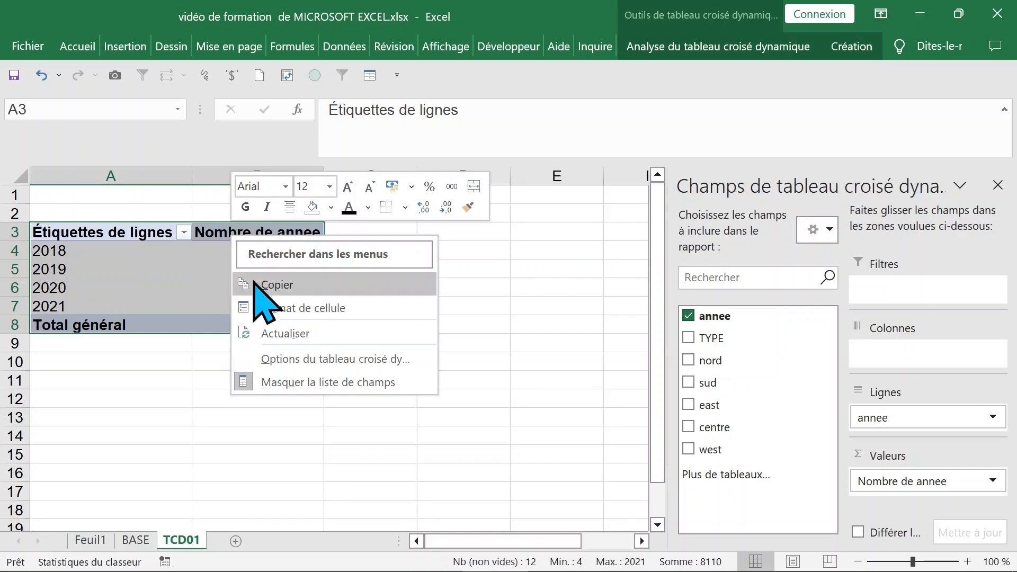
{"action": "left_click", "coordinate": [270, 285]}
{"action": "left_click", "coordinate": [119, 399]}
{"action": "right_click", "coordinate": [120, 398]}
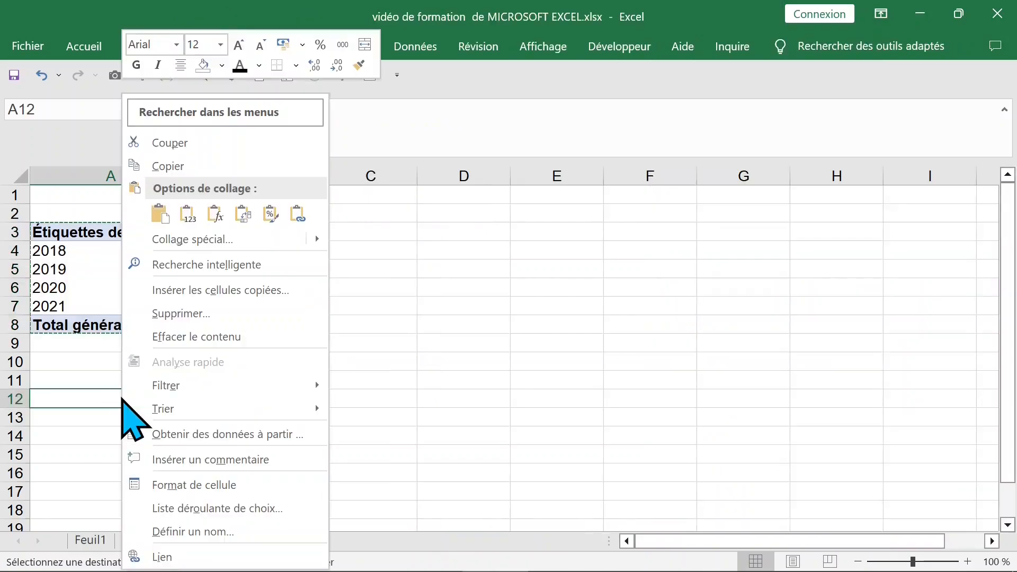
{"action": "left_click", "coordinate": [160, 215]}
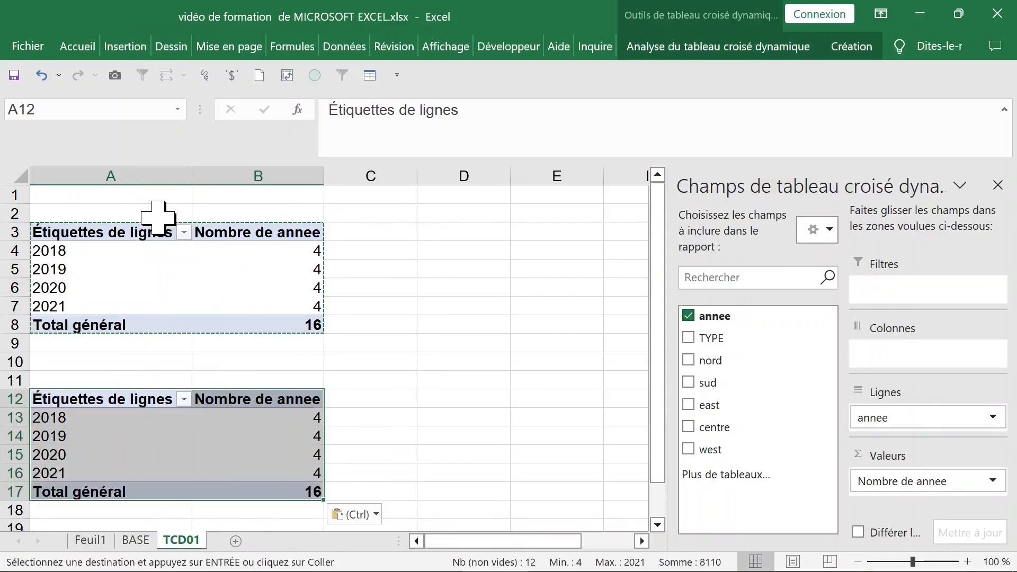
Rebuild the copied pivot table at A12 with TYPE in both the Lignes and Valeurs areas, dropping annee
{"action": "left_click", "coordinate": [688, 316]}
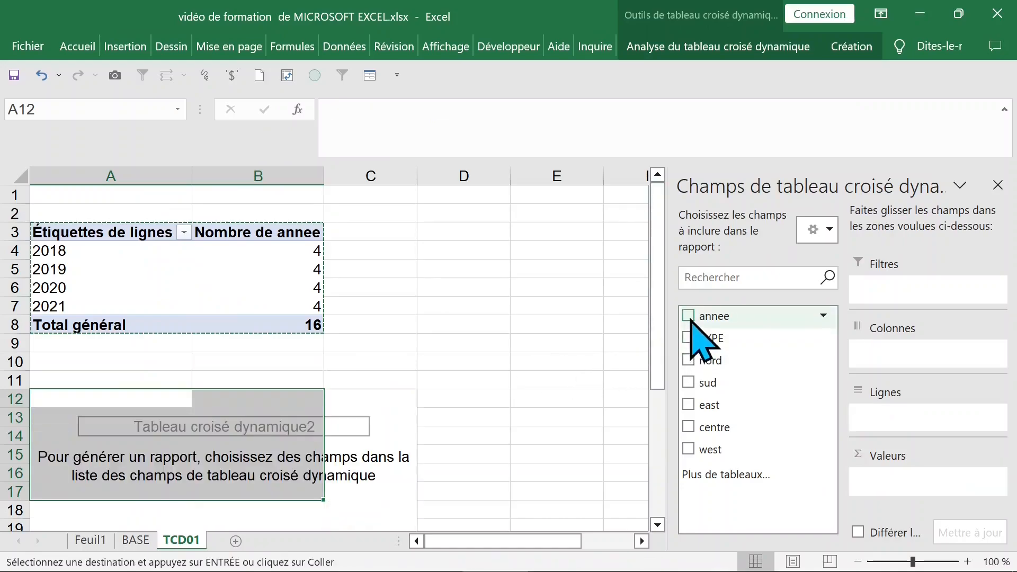
{"action": "left_click", "coordinate": [688, 316]}
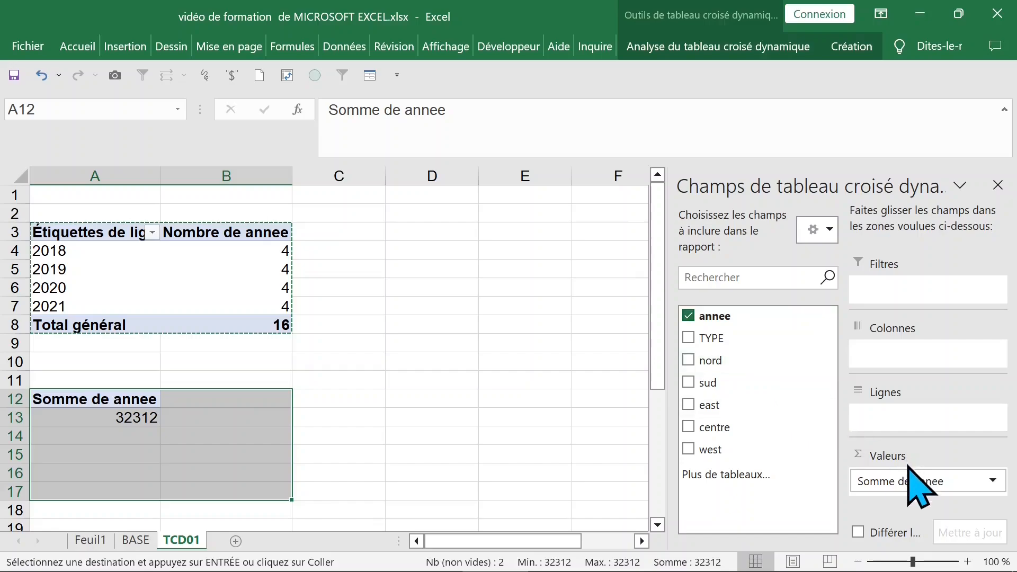
{"action": "left_click_drag", "start_coordinate": [919, 480], "coordinate": [922, 450]}
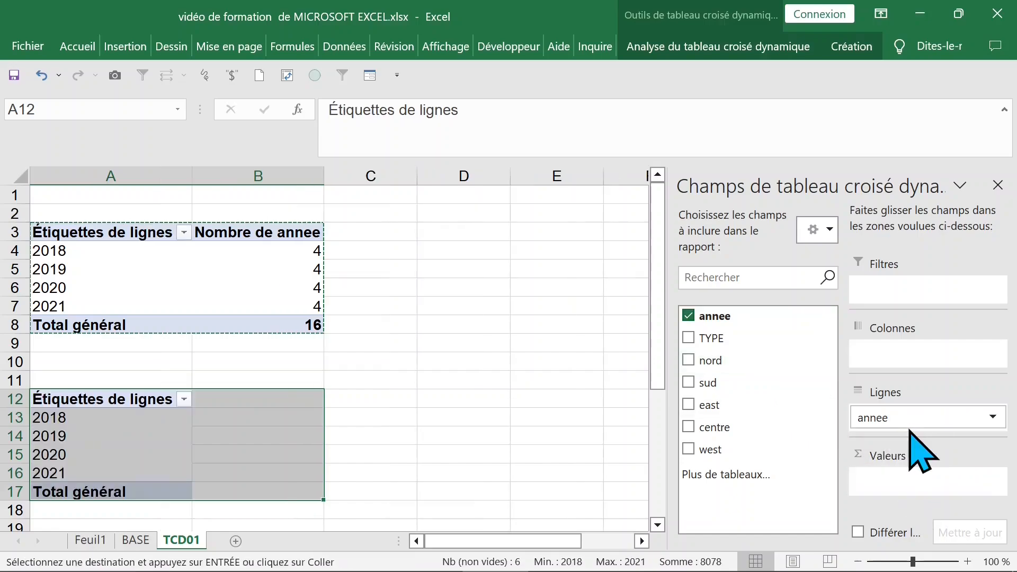
{"action": "left_click", "coordinate": [689, 339]}
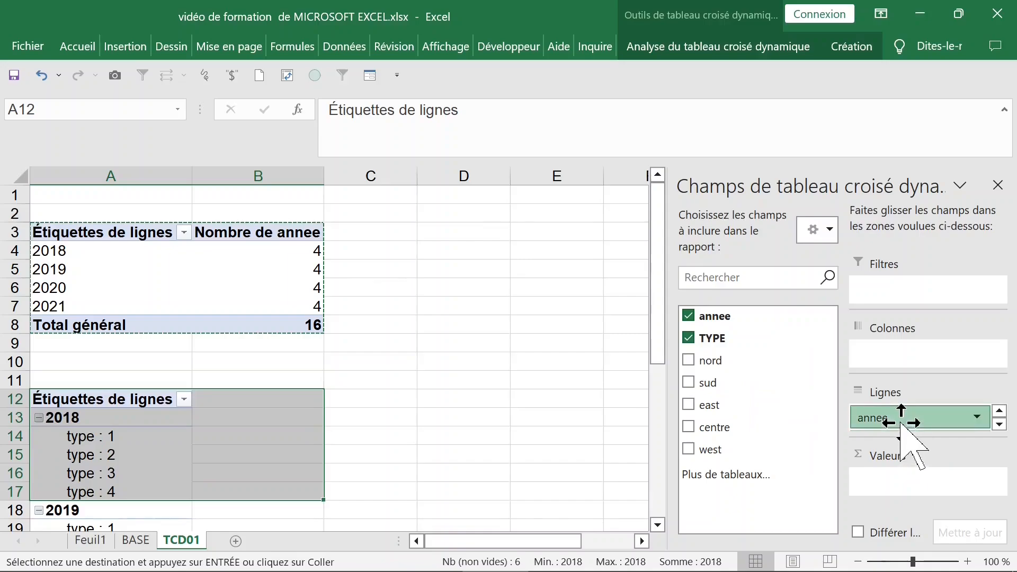
{"action": "left_click_drag", "start_coordinate": [901, 422], "coordinate": [789, 429]}
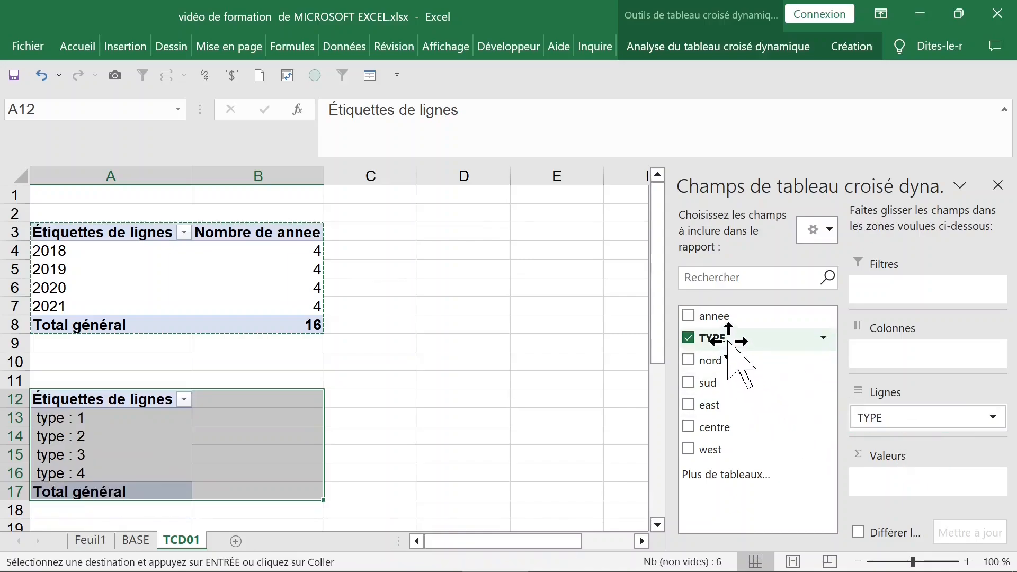
{"action": "left_click_drag", "start_coordinate": [729, 342], "coordinate": [890, 479]}
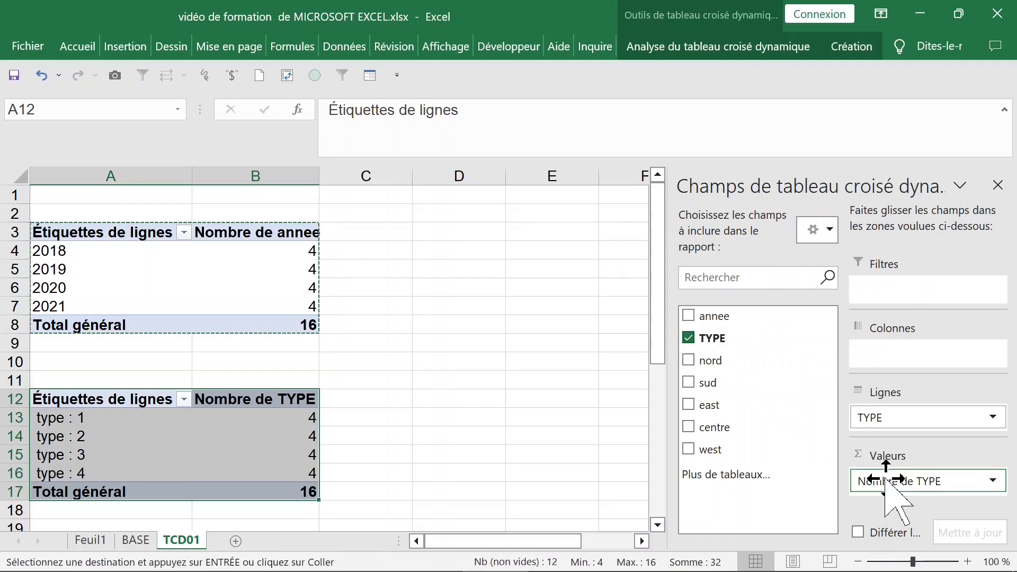
{"action": "left_click", "coordinate": [205, 454]}
{"action": "left_click", "coordinate": [263, 442]}
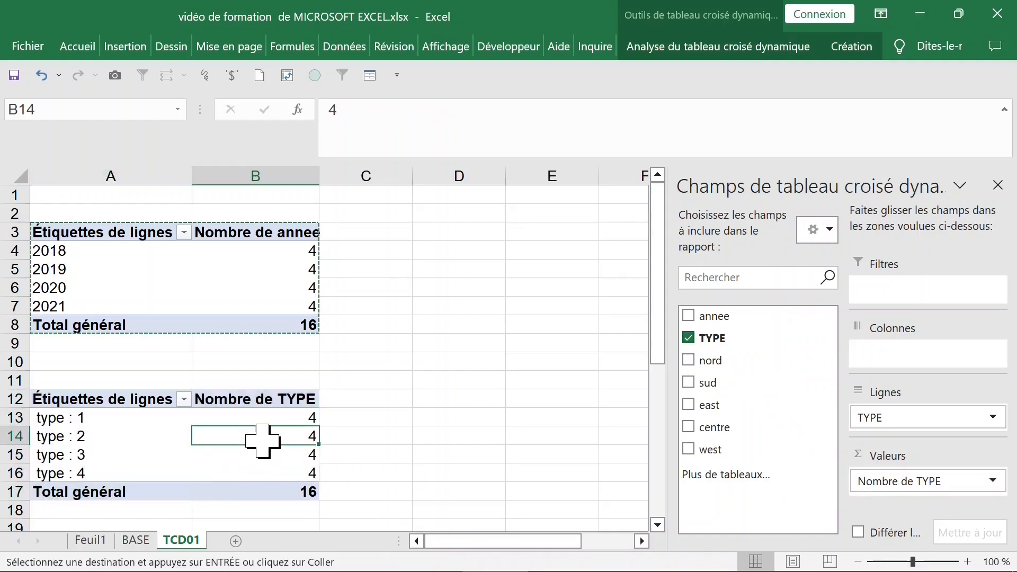
Examine the TYPE and nord columns of the source data on the BASE sheet and return to TCD01
{"action": "left_click", "coordinate": [136, 540]}
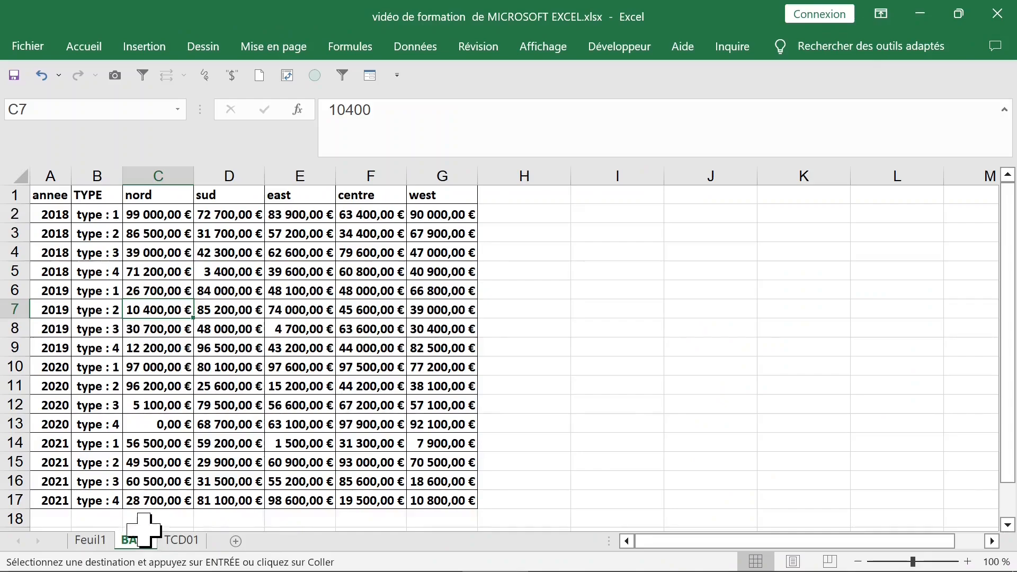
{"action": "left_click", "coordinate": [102, 234]}
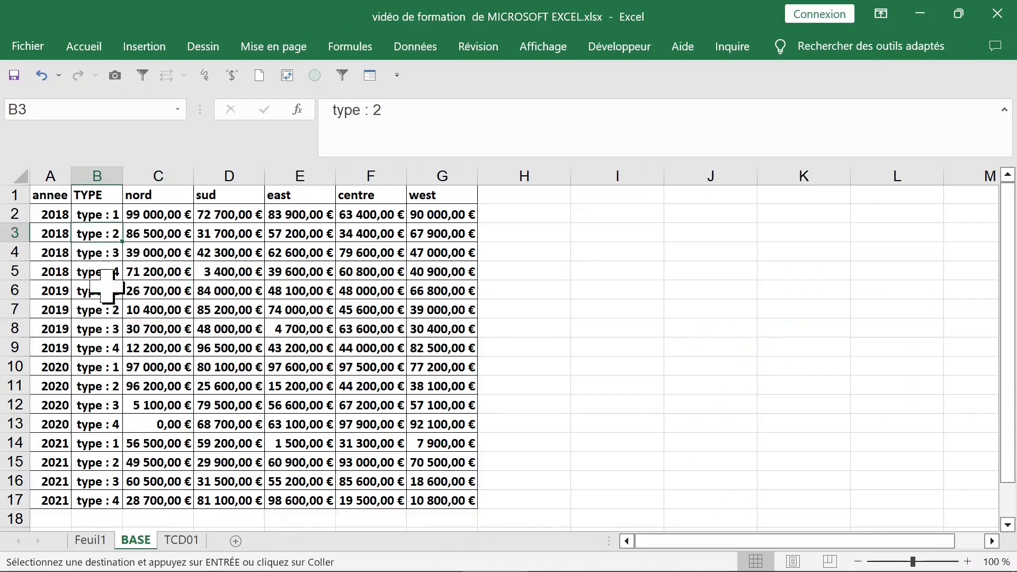
{"action": "scroll", "coordinate": [188, 337], "scroll_direction": "down", "scroll_amount": 1}
{"action": "scroll", "coordinate": [188, 337], "scroll_direction": "up", "scroll_amount": 1}
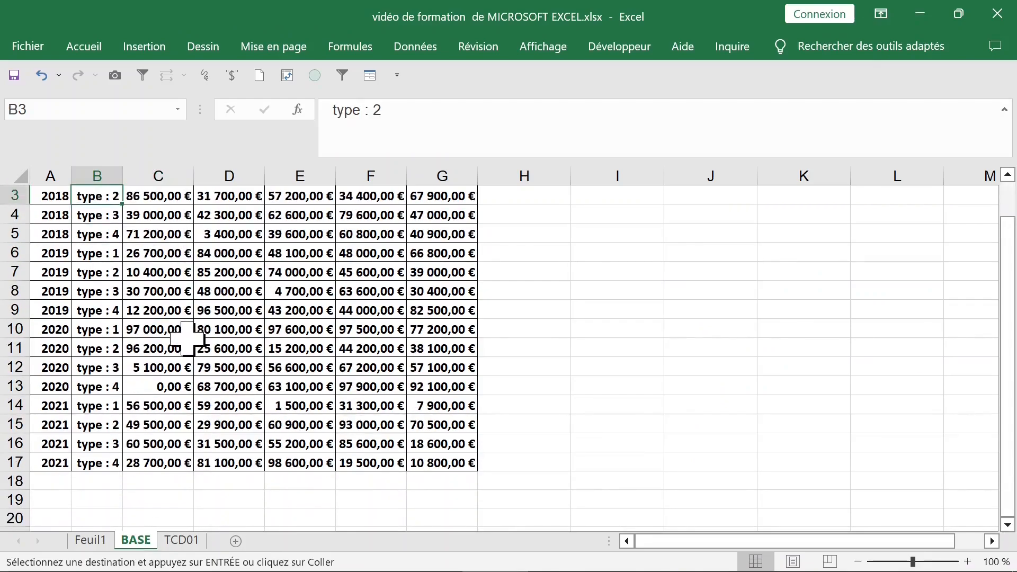
{"action": "left_click", "coordinate": [181, 541]}
{"action": "left_click", "coordinate": [136, 540]}
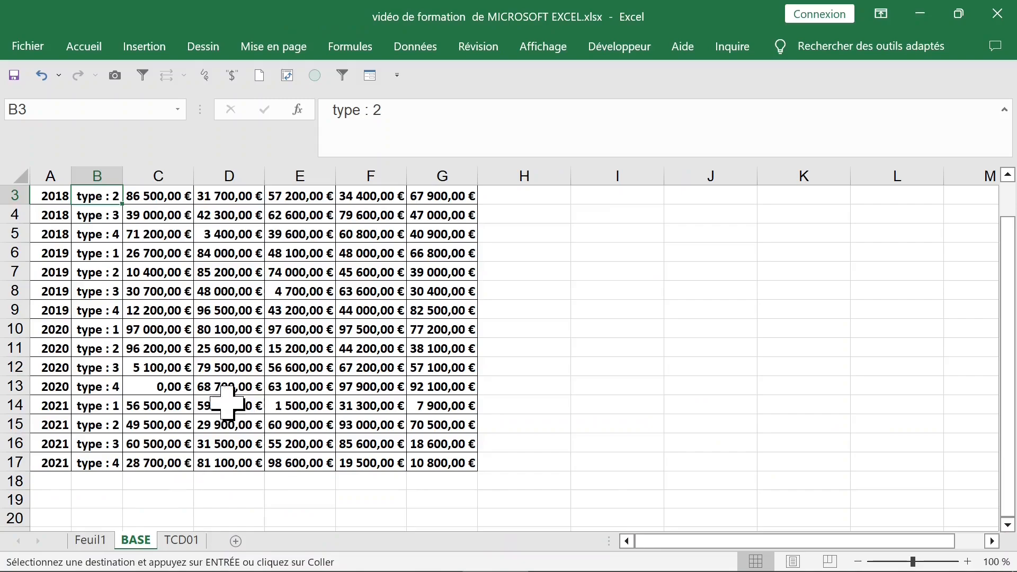
{"action": "scroll", "coordinate": [250, 359], "scroll_direction": "up", "scroll_amount": 1}
{"action": "left_click", "coordinate": [256, 347]}
{"action": "key", "text": "ctrl+Up"}
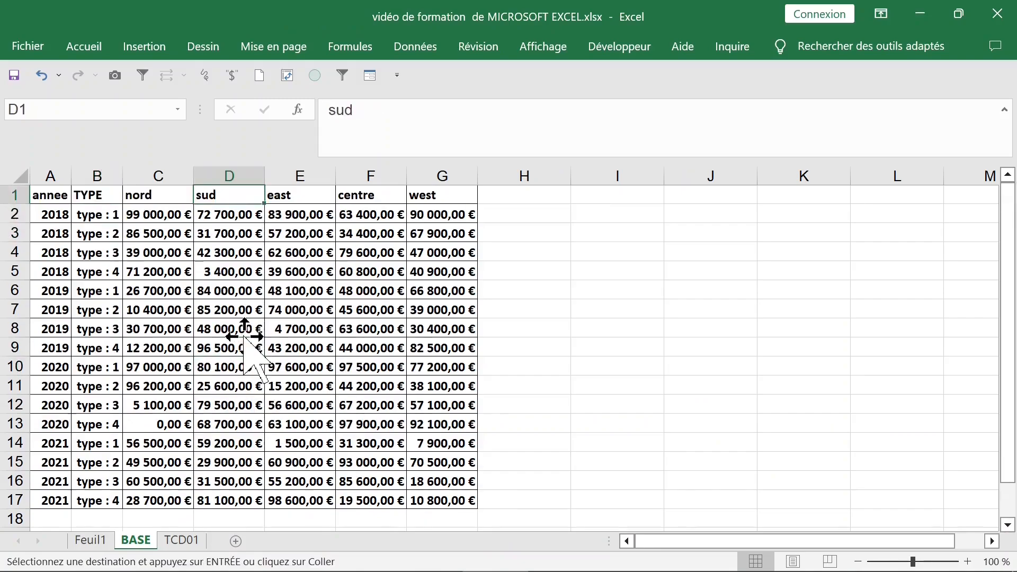
{"action": "left_click", "coordinate": [154, 175]}
{"action": "left_click", "coordinate": [159, 252]}
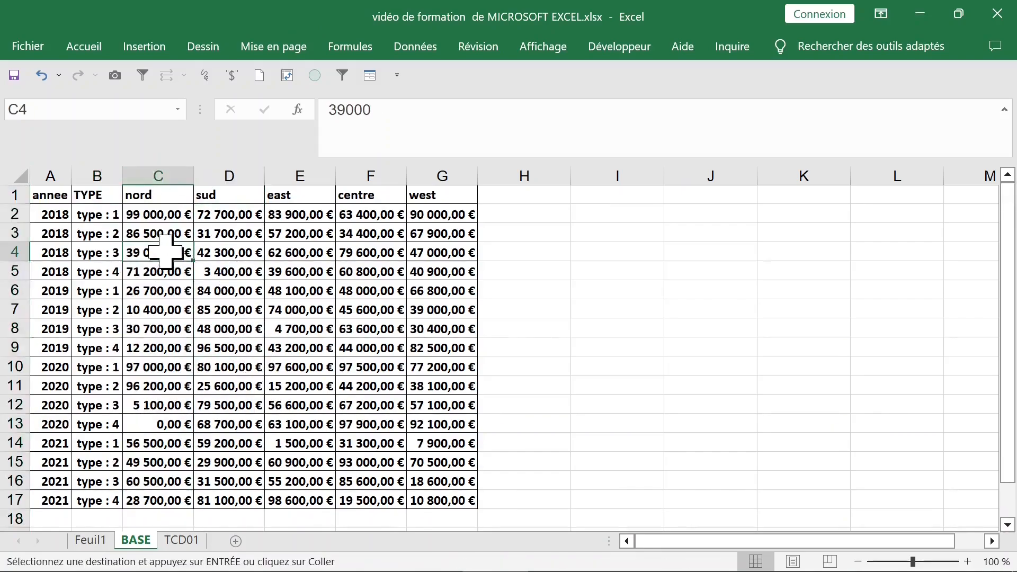
{"action": "left_click", "coordinate": [181, 541]}
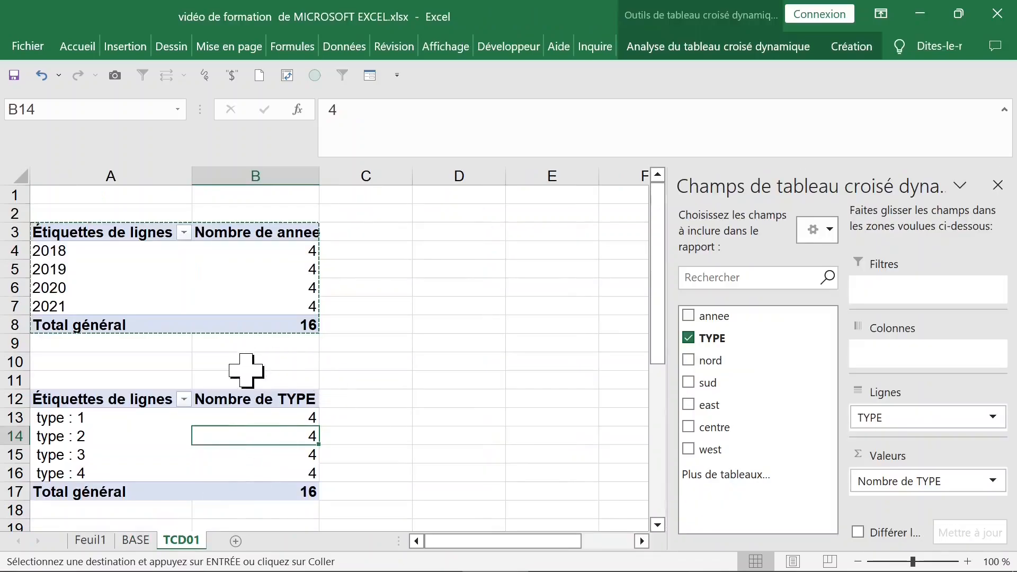
Hide the field list of the pivot table at A12 and display it again
{"action": "left_click", "coordinate": [197, 417]}
{"action": "right_click", "coordinate": [225, 419]}
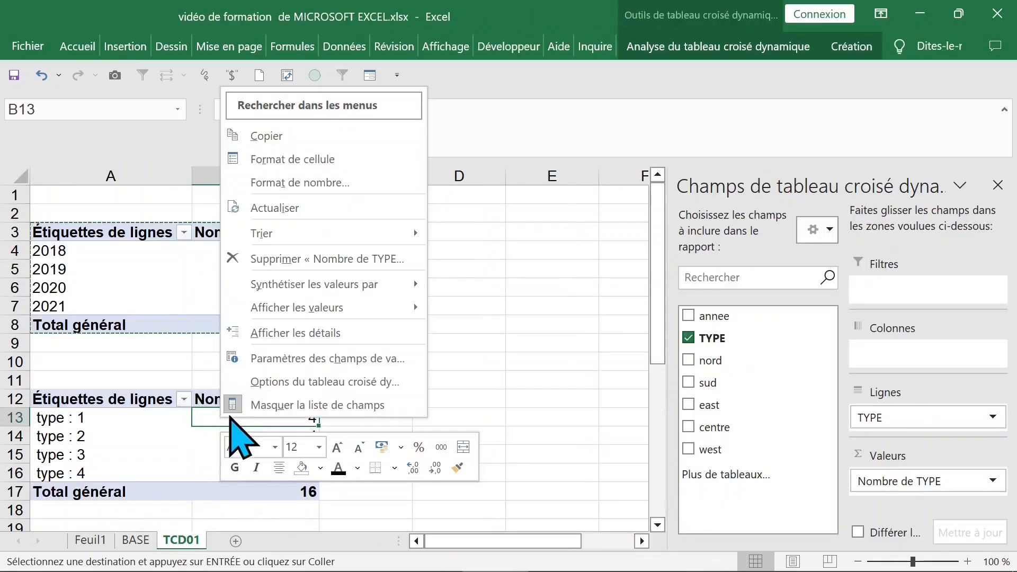
{"action": "left_click", "coordinate": [340, 406]}
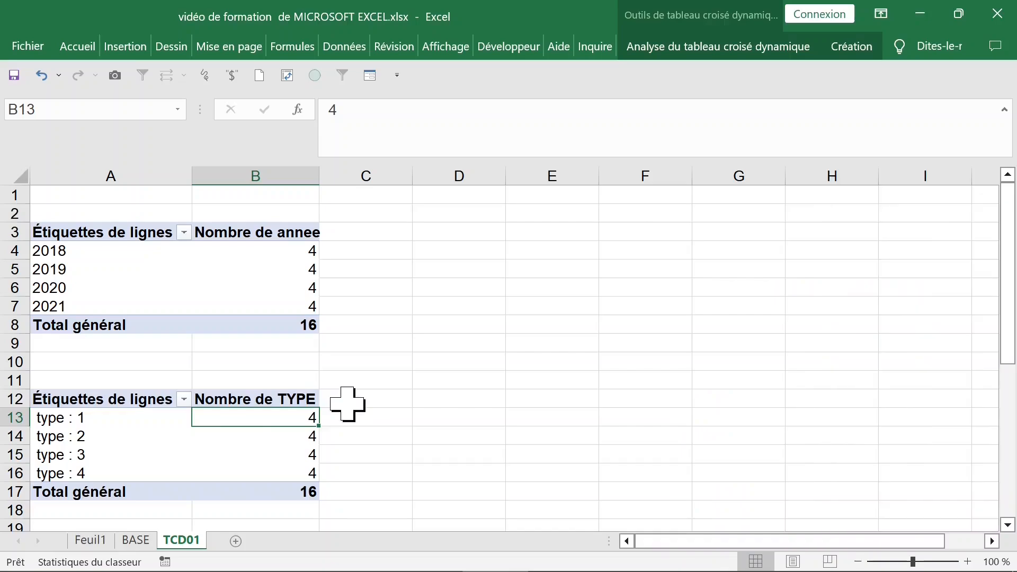
{"action": "right_click", "coordinate": [224, 419]}
{"action": "left_click", "coordinate": [255, 404]}
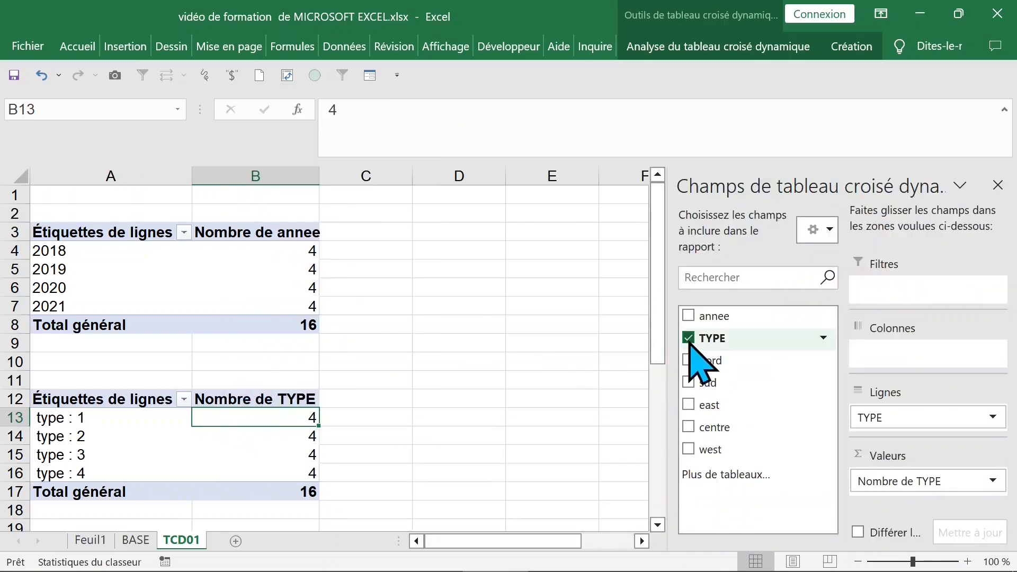
Clear the TYPE fields from the pivot table at A12 and include nord, TYPE and annee in the report
{"action": "left_click", "coordinate": [688, 338]}
{"action": "left_click", "coordinate": [690, 316]}
{"action": "left_click", "coordinate": [692, 318]}
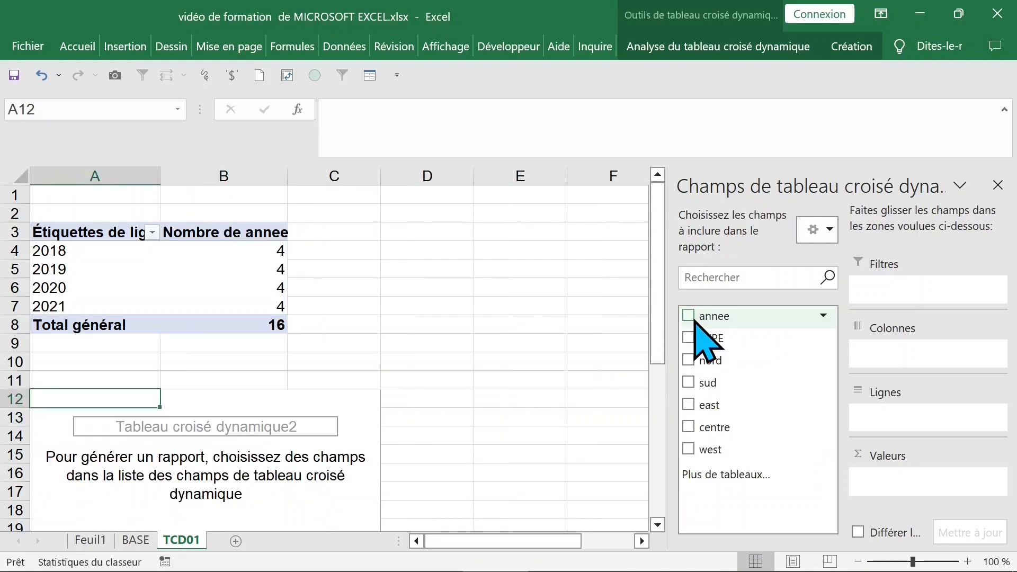
{"action": "left_click", "coordinate": [689, 360]}
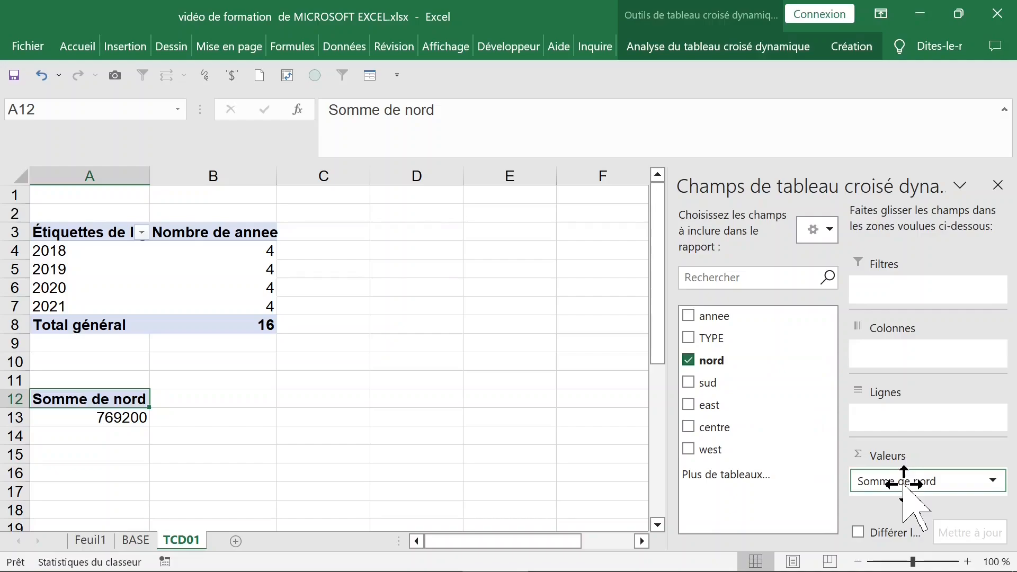
{"action": "left_click", "coordinate": [696, 339]}
{"action": "left_click", "coordinate": [692, 317]}
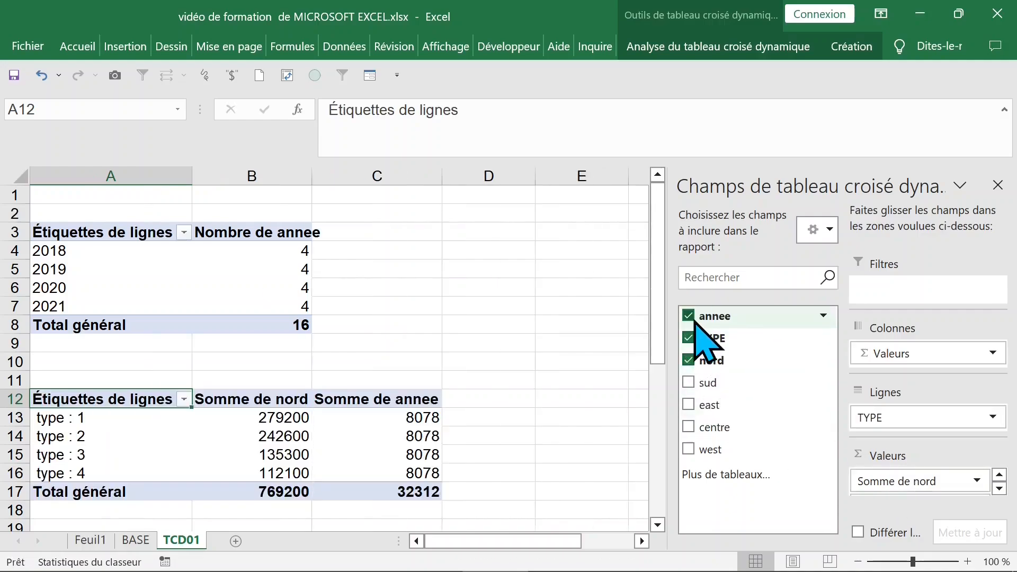
Move TYPE from Lignes to the Filtres area and remove the combined Valeurs entry from Colonnes
{"action": "left_click", "coordinate": [908, 423]}
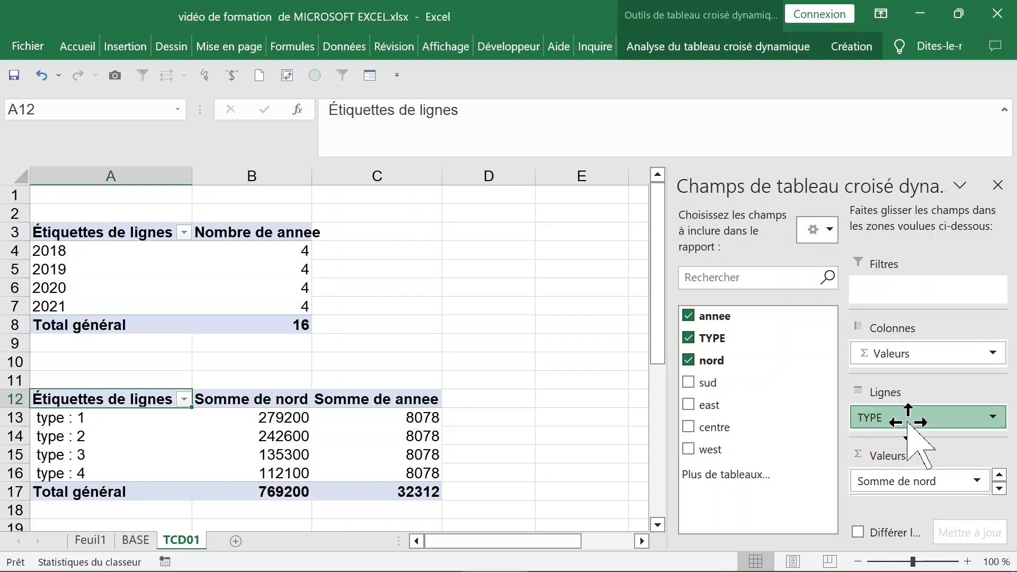
{"action": "left_click_drag", "start_coordinate": [908, 423], "coordinate": [906, 296]}
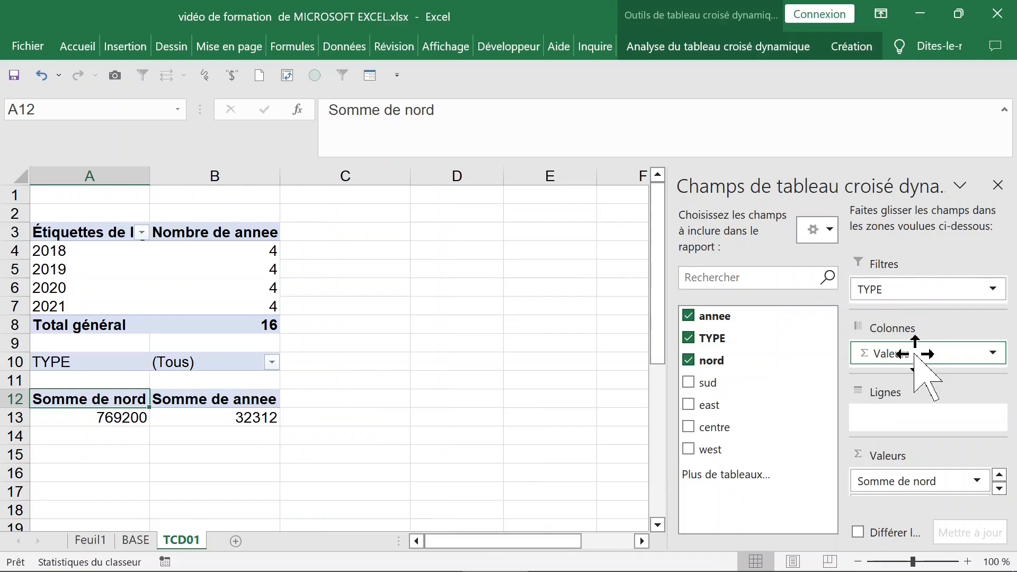
{"action": "left_click_drag", "start_coordinate": [915, 354], "coordinate": [739, 424]}
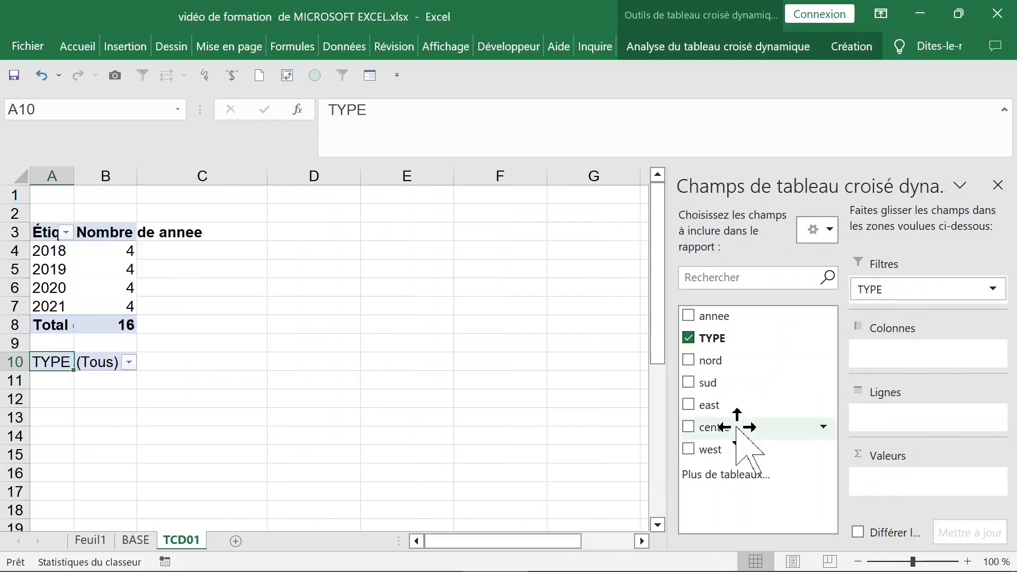
Place annee in the Lignes area and add nord to Valeurs as a sum in the pivot table at A12
{"action": "left_click_drag", "start_coordinate": [726, 318], "coordinate": [896, 417]}
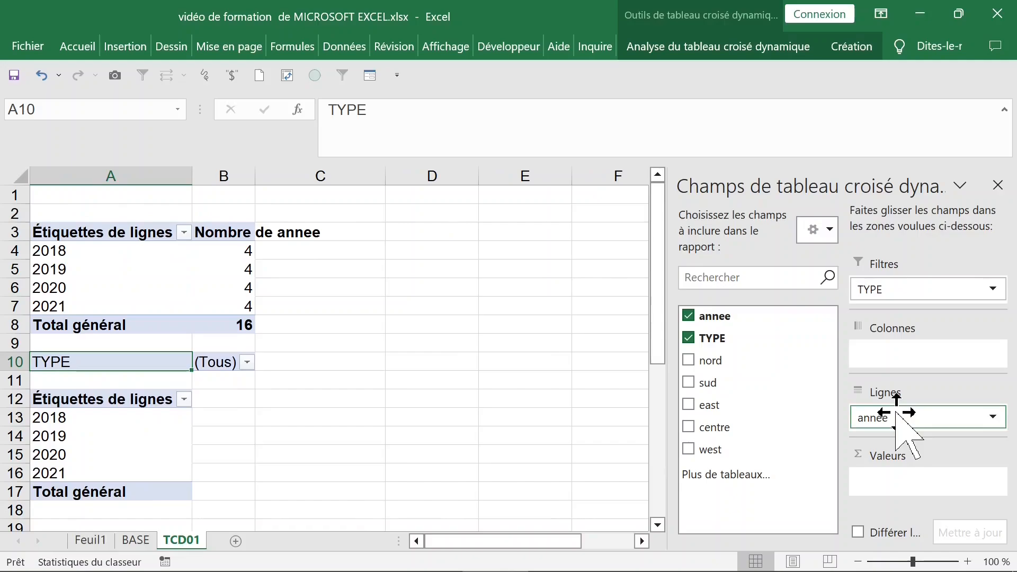
{"action": "left_click", "coordinate": [690, 362]}
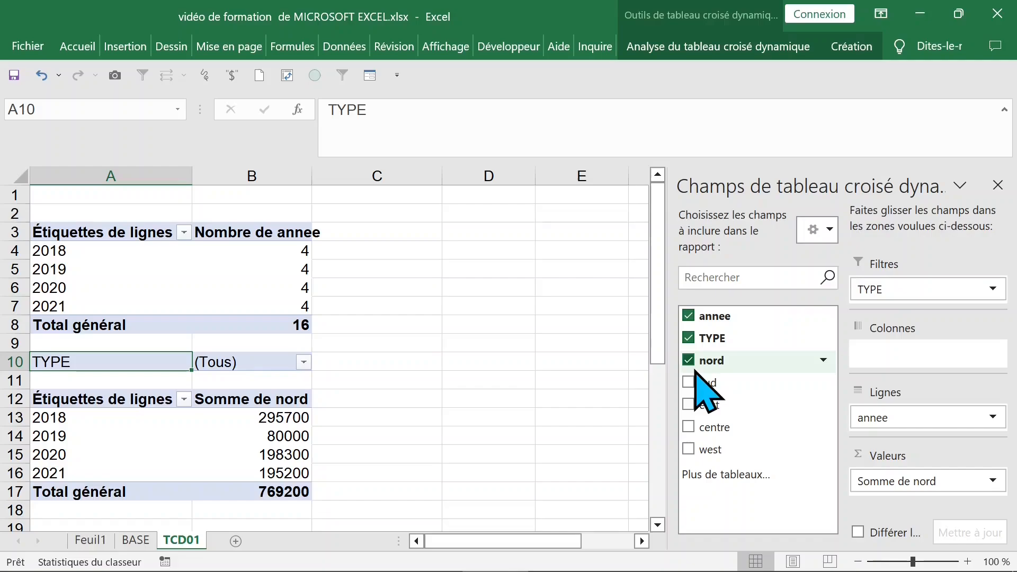
{"action": "scroll", "coordinate": [533, 387], "scroll_direction": "down", "scroll_amount": 1}
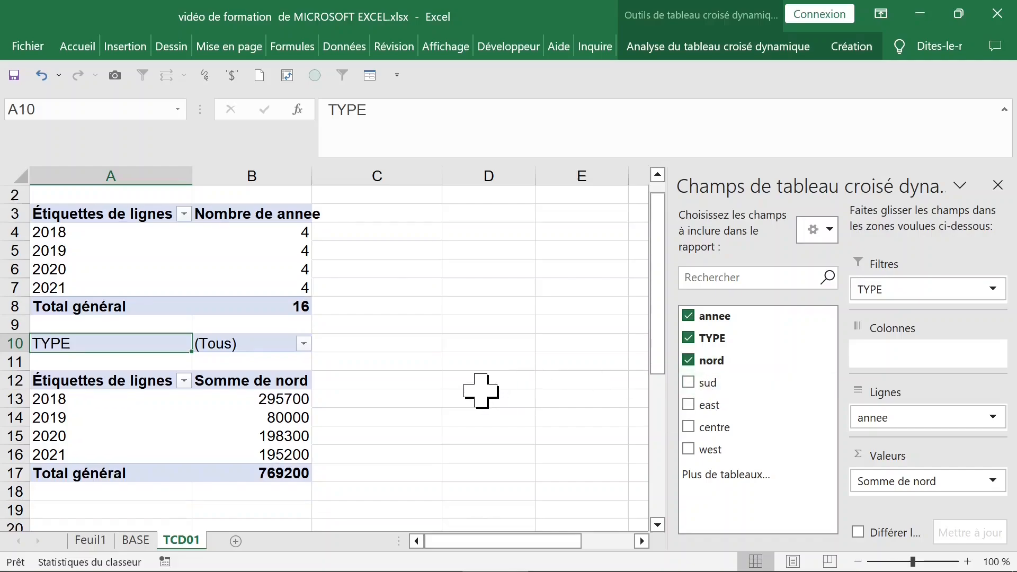
{"action": "left_click", "coordinate": [151, 396]}
{"action": "left_click", "coordinate": [177, 345]}
Move TYPE from the Filtres area to Colonnes and review the nord sums by year and type
{"action": "left_click_drag", "start_coordinate": [866, 289], "coordinate": [891, 352]}
{"action": "scroll", "coordinate": [539, 356], "scroll_direction": "down", "scroll_amount": 2}
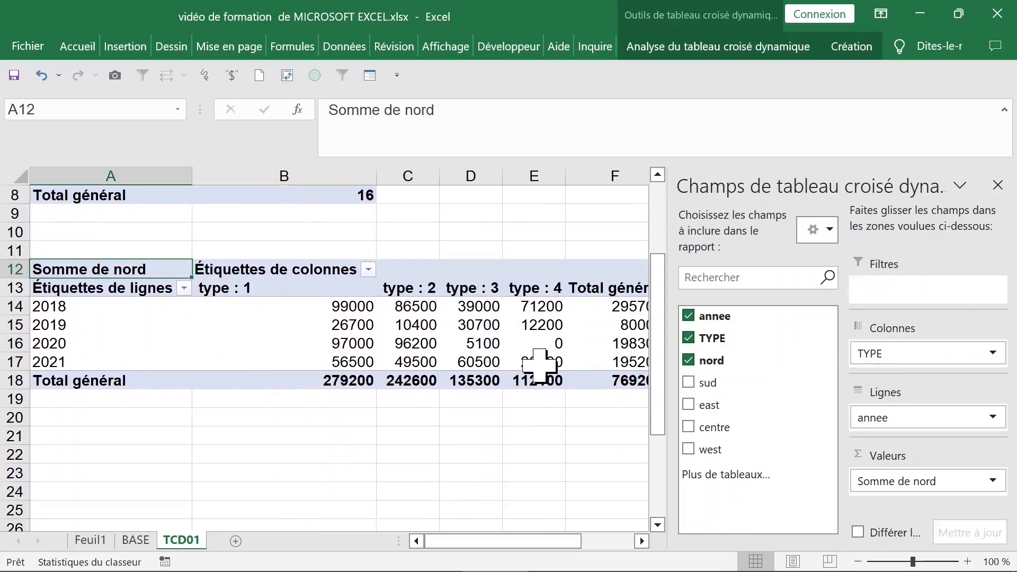
{"action": "scroll", "coordinate": [538, 366], "scroll_direction": "down", "scroll_amount": 1}
{"action": "left_click", "coordinate": [332, 313]}
{"action": "left_click", "coordinate": [329, 291]}
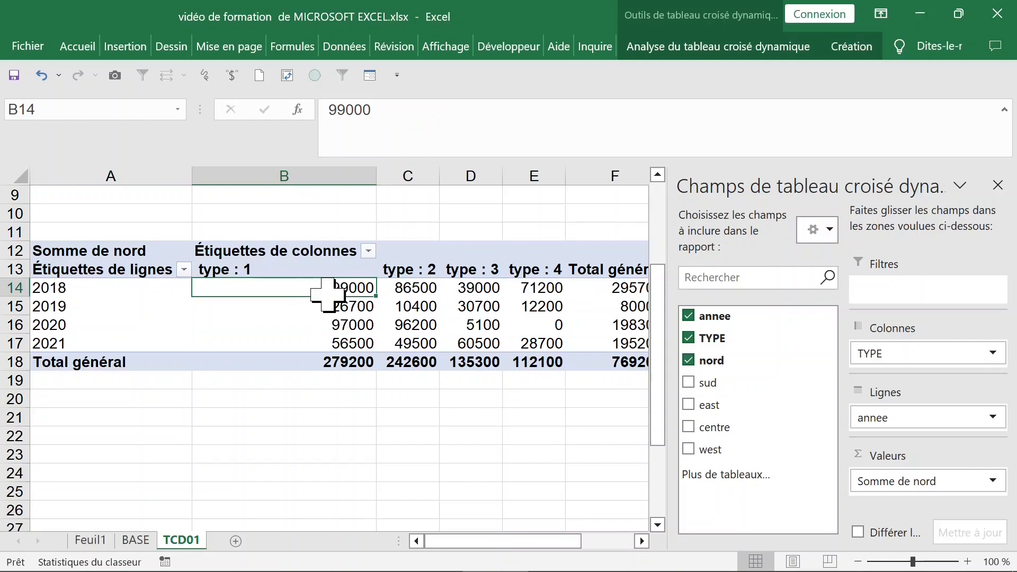
{"action": "left_click", "coordinate": [524, 324]}
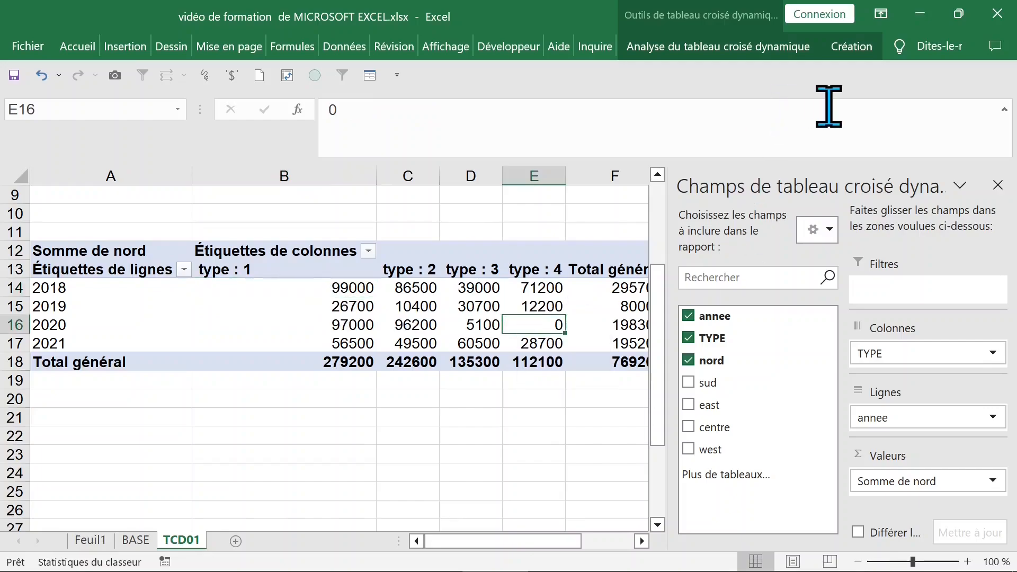
Set the report layout of the annee by TYPE pivot table to tabular form (Afficher sous forme tabulaire)
{"action": "left_click", "coordinate": [852, 48]}
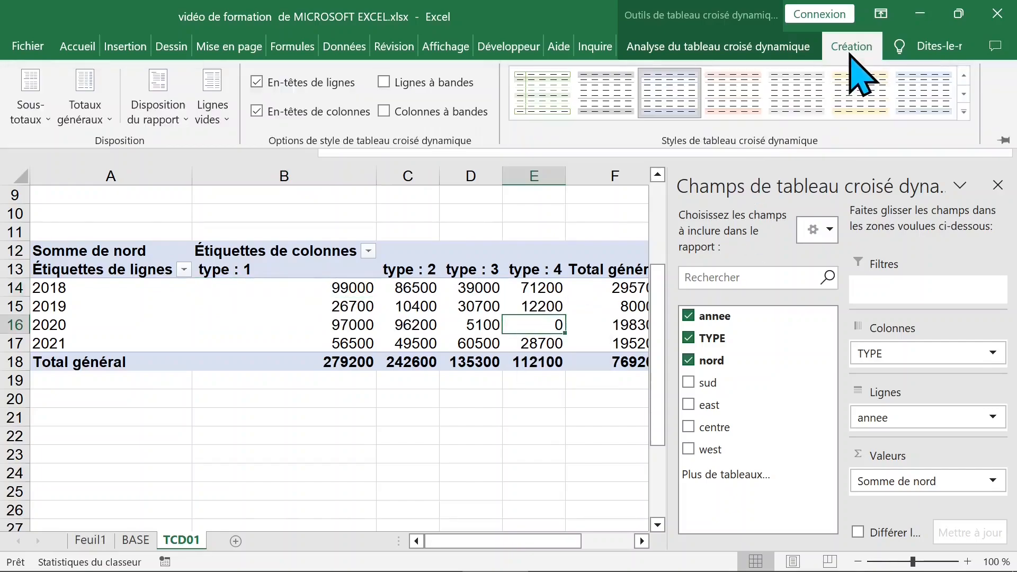
{"action": "left_click", "coordinate": [161, 103]}
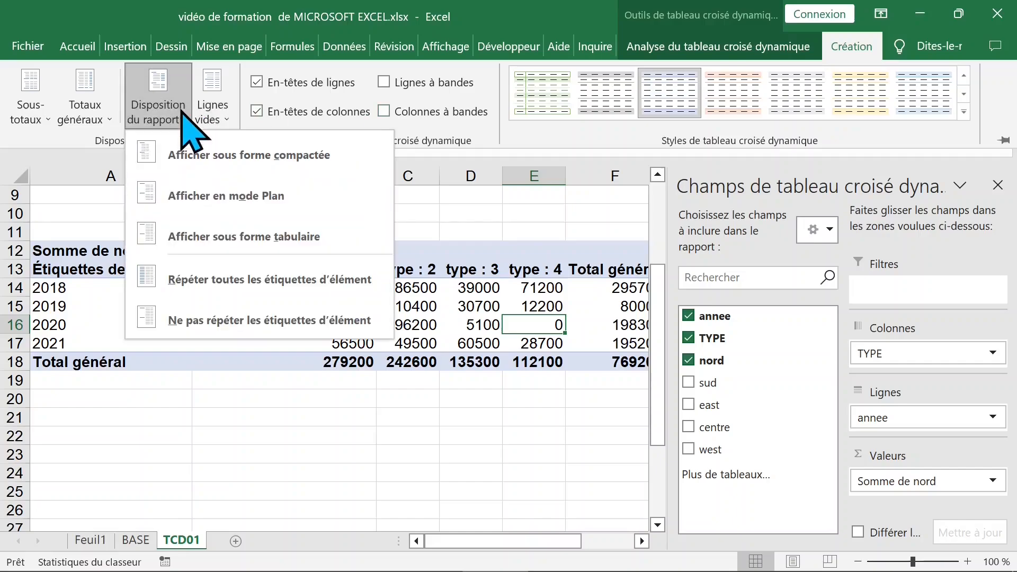
{"action": "left_click", "coordinate": [318, 237]}
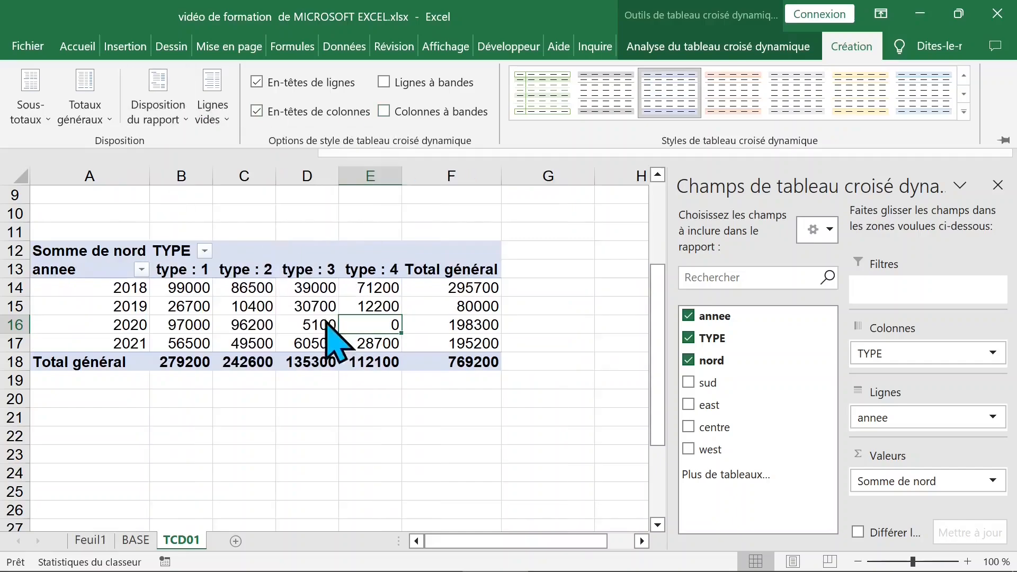
Examine the nord sums per annee and TYPE in the tabular pivot table
{"action": "left_click", "coordinate": [119, 323]}
{"action": "left_click", "coordinate": [249, 307]}
{"action": "left_click", "coordinate": [379, 306]}
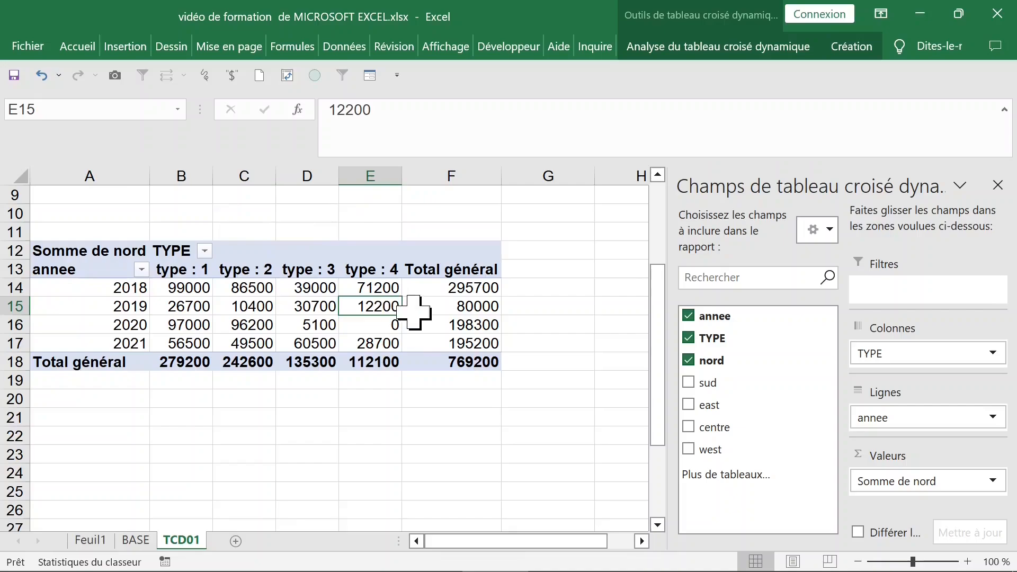
{"action": "left_click", "coordinate": [467, 293]}
{"action": "left_click", "coordinate": [333, 307]}
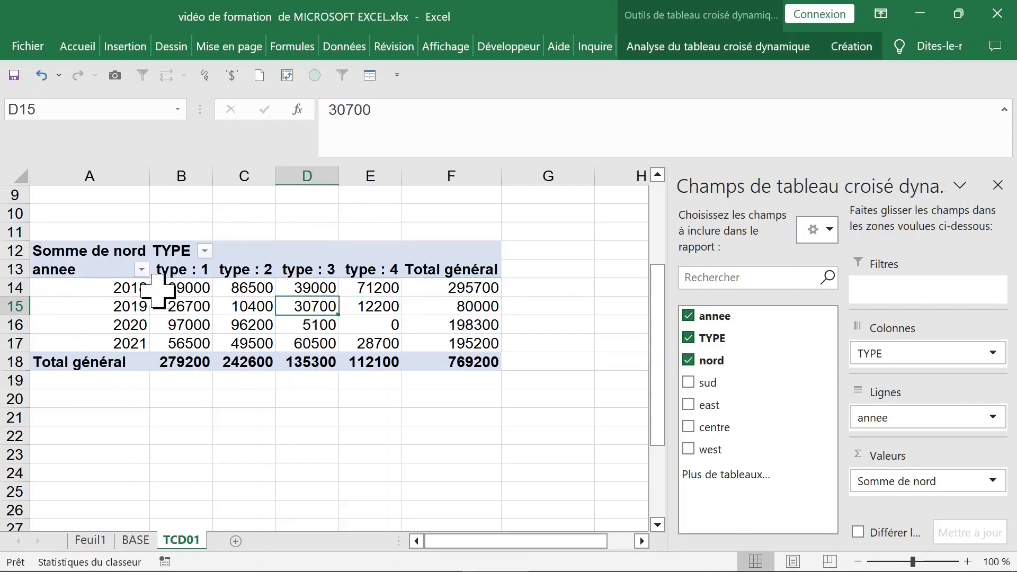
{"action": "left_click", "coordinate": [195, 288]}
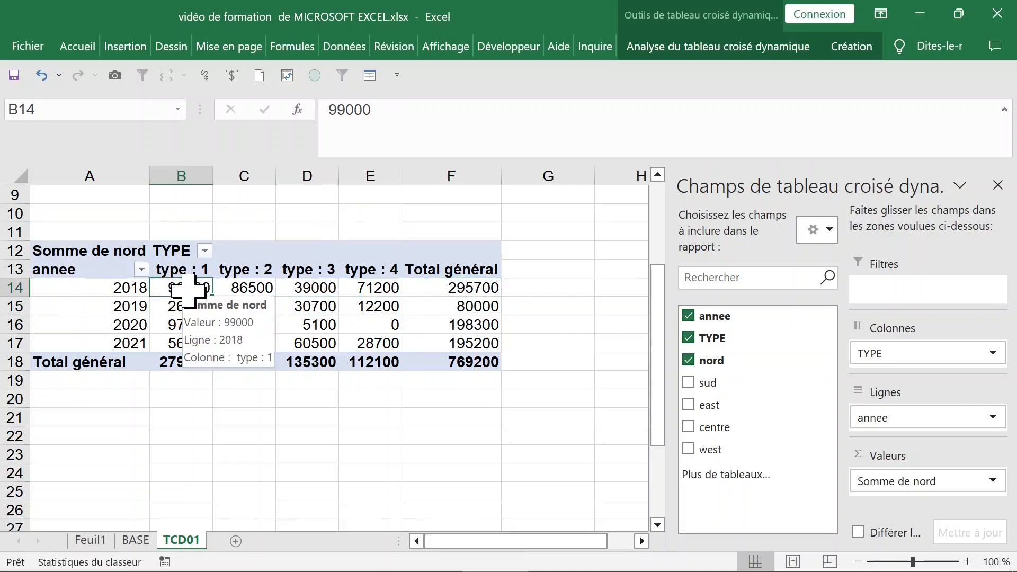
Format the nord sums in the pivot table as Monétaire with 2 decimals and the € symbol
{"action": "right_click", "coordinate": [192, 290]}
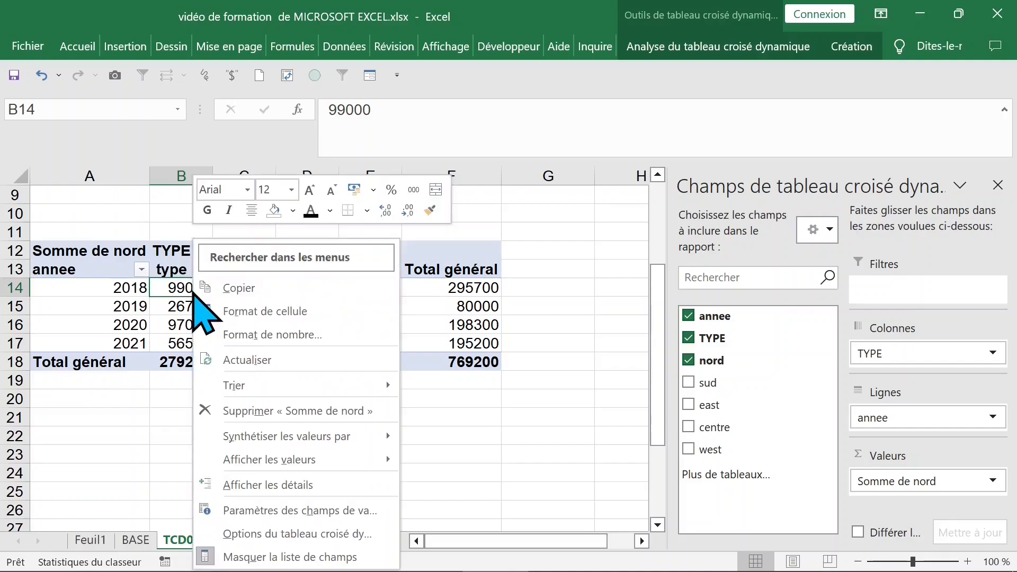
{"action": "left_click", "coordinate": [224, 335]}
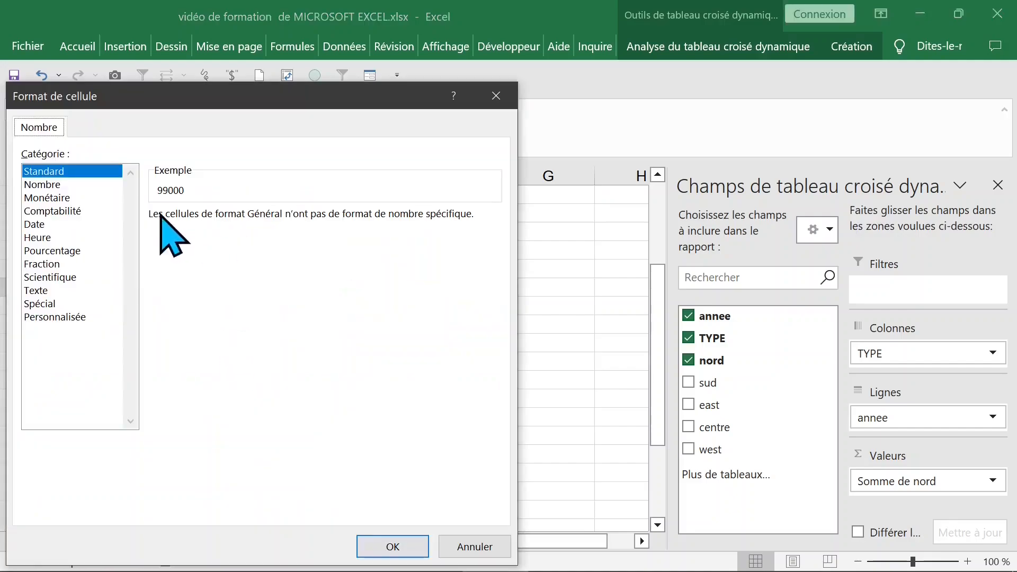
{"action": "left_click", "coordinate": [57, 197]}
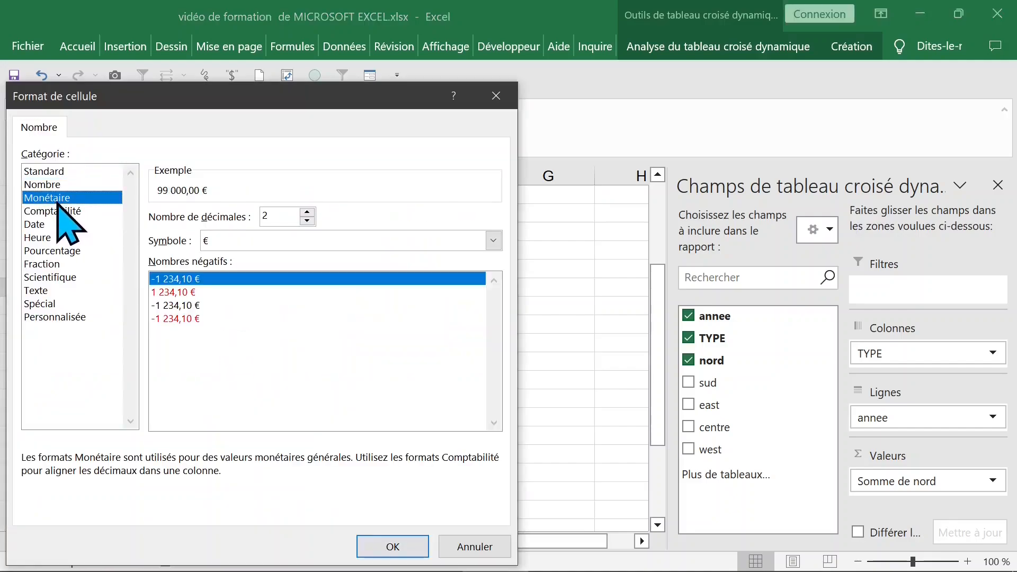
{"action": "left_click", "coordinate": [411, 550]}
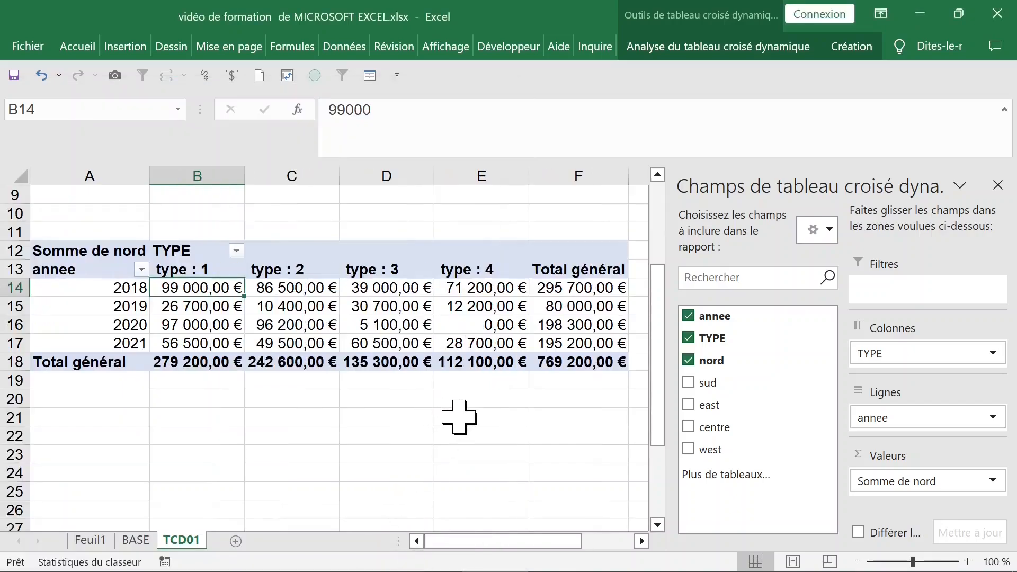
Examine the euro amounts of nord for each TYPE, especially across the 2018 row and its total
{"action": "left_click", "coordinate": [225, 306]}
{"action": "left_click", "coordinate": [220, 292]}
{"action": "left_click", "coordinate": [223, 308]}
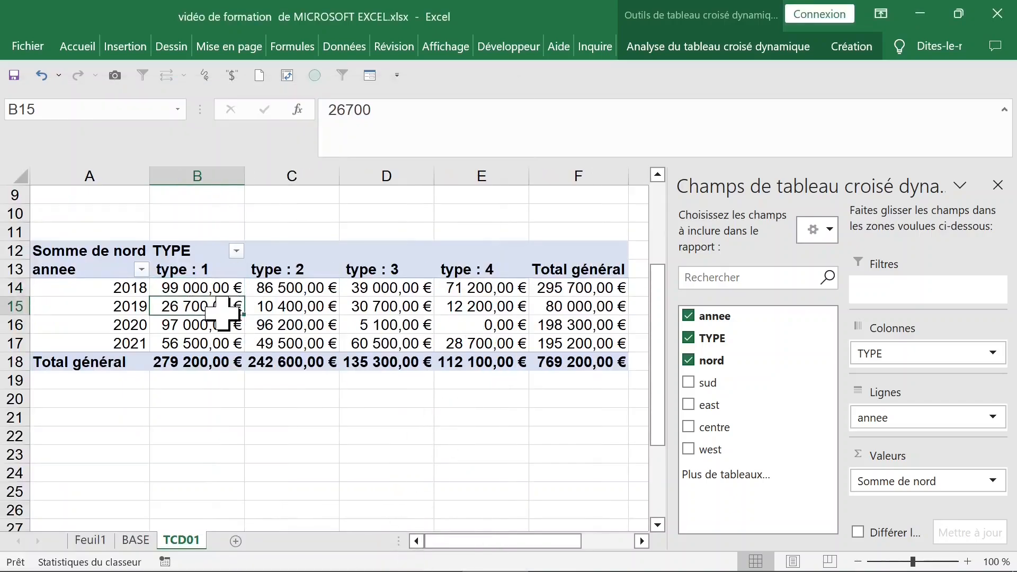
{"action": "left_click", "coordinate": [212, 290]}
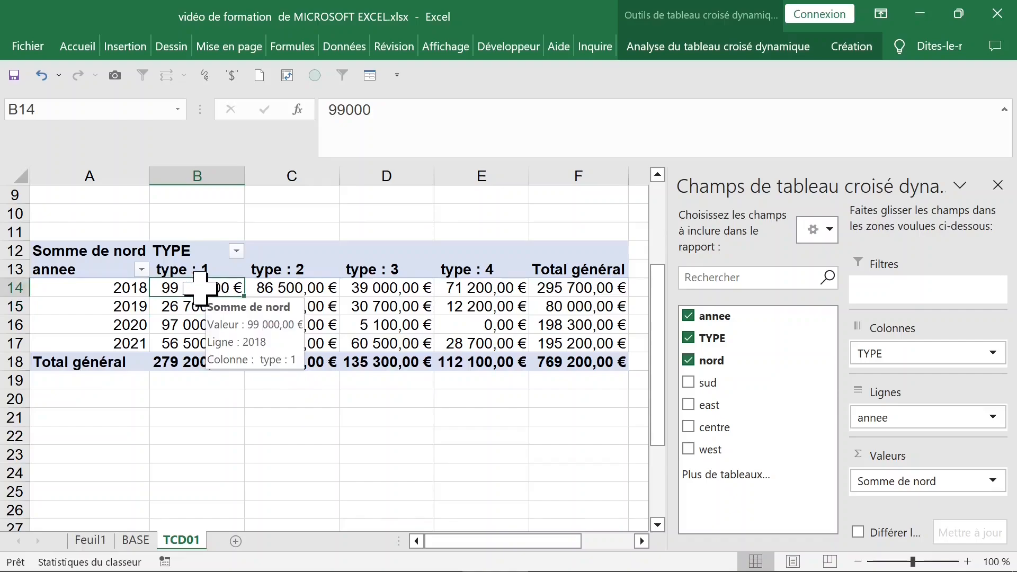
{"action": "left_click", "coordinate": [207, 177]}
{"action": "left_click", "coordinate": [200, 283]}
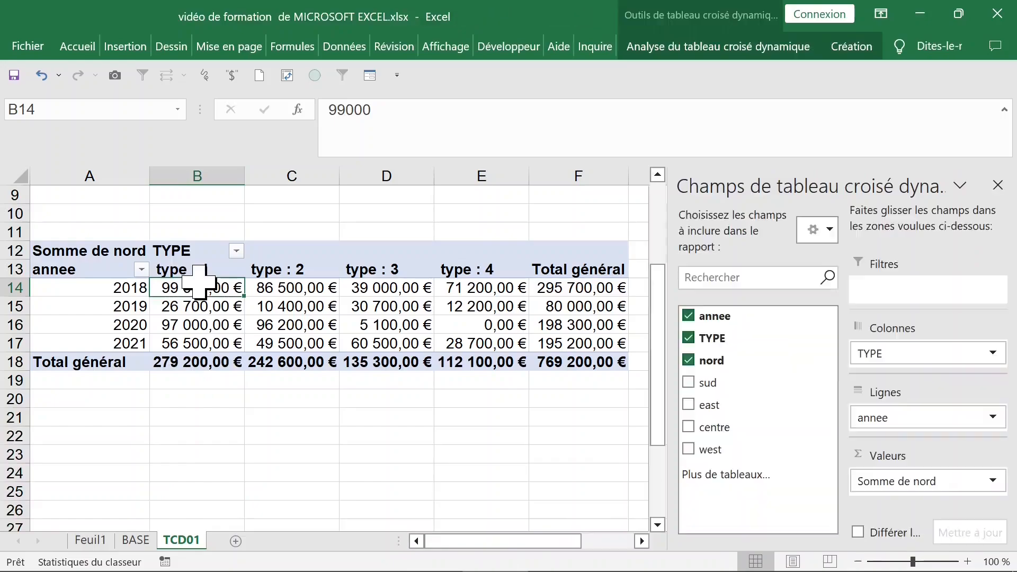
{"action": "mouse_move", "coordinate": [199, 291]}
{"action": "left_click", "coordinate": [290, 289]}
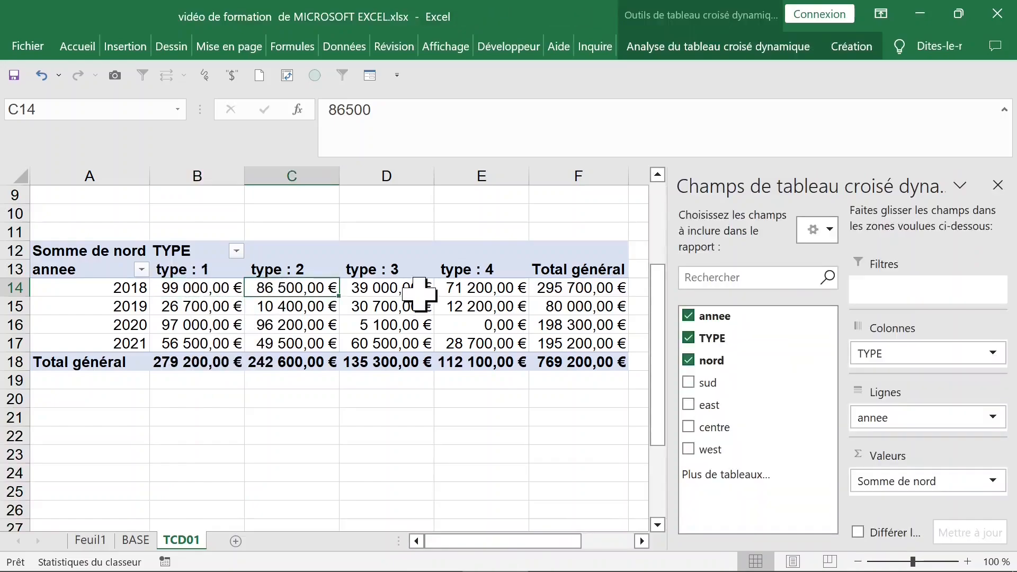
{"action": "left_click", "coordinate": [415, 289]}
{"action": "left_click", "coordinate": [535, 310]}
{"action": "left_click_drag", "start_coordinate": [79, 289], "coordinate": [547, 293]}
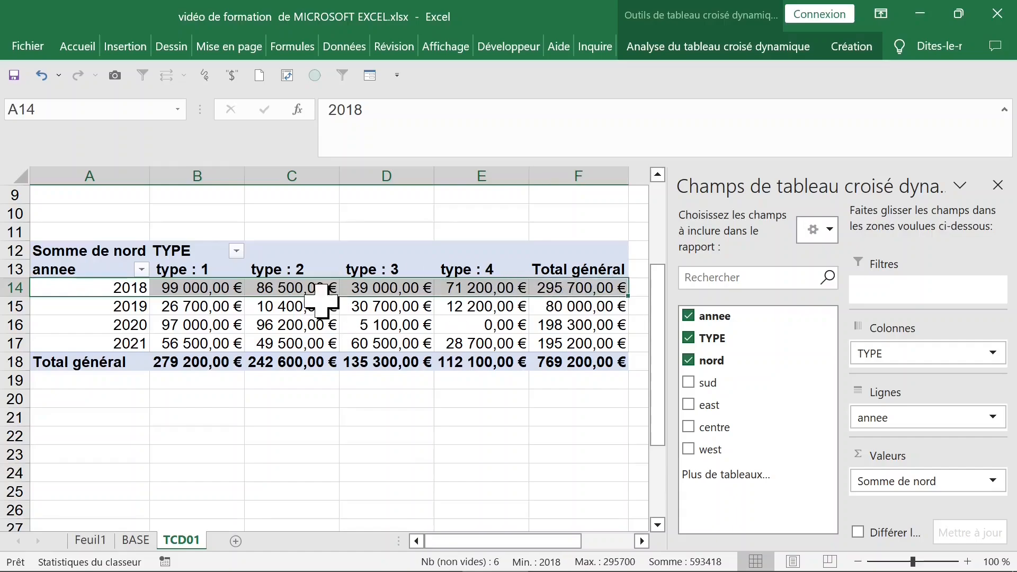
Show the nord values as % du total de la ligne and review the shares per annee
{"action": "left_click", "coordinate": [181, 289]}
{"action": "right_click", "coordinate": [181, 289]}
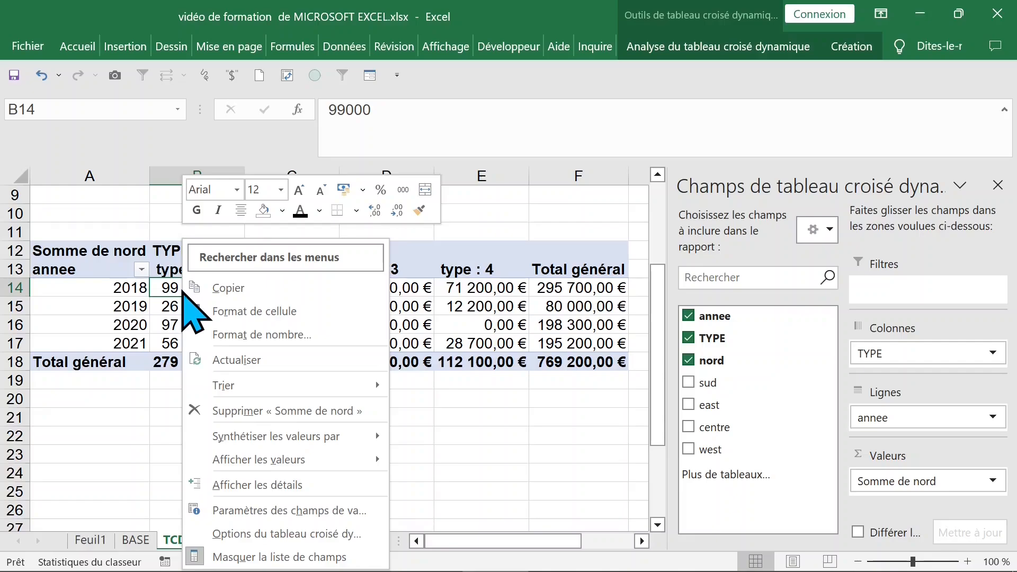
{"action": "mouse_move", "coordinate": [262, 445]}
{"action": "mouse_move", "coordinate": [280, 463]}
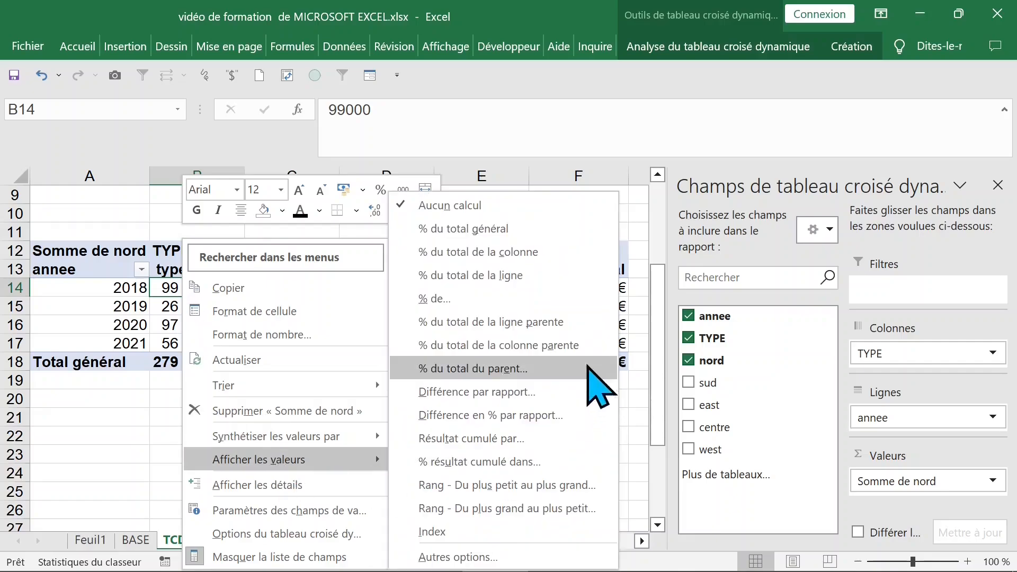
{"action": "left_click", "coordinate": [523, 276]}
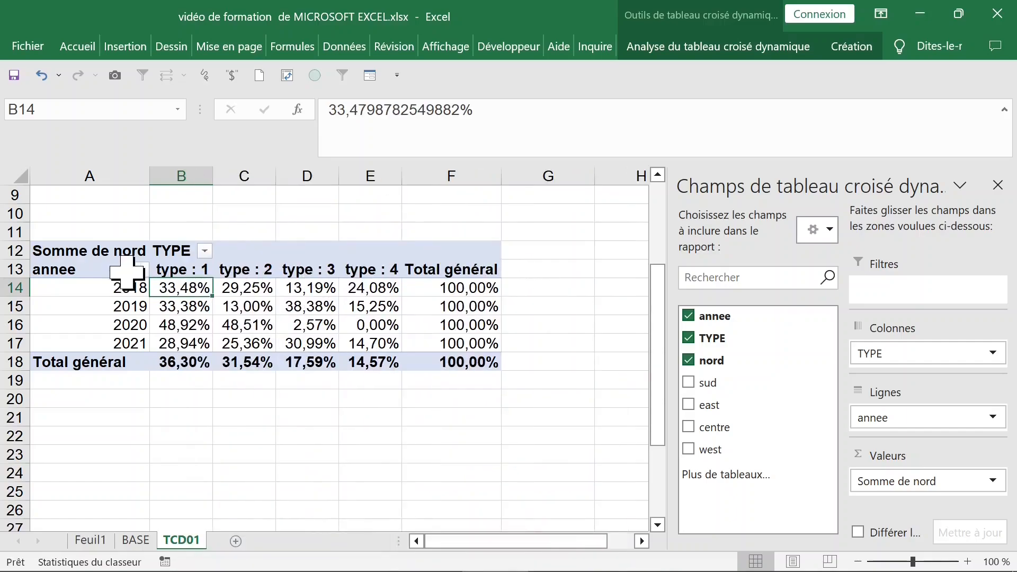
{"action": "left_click", "coordinate": [20, 288]}
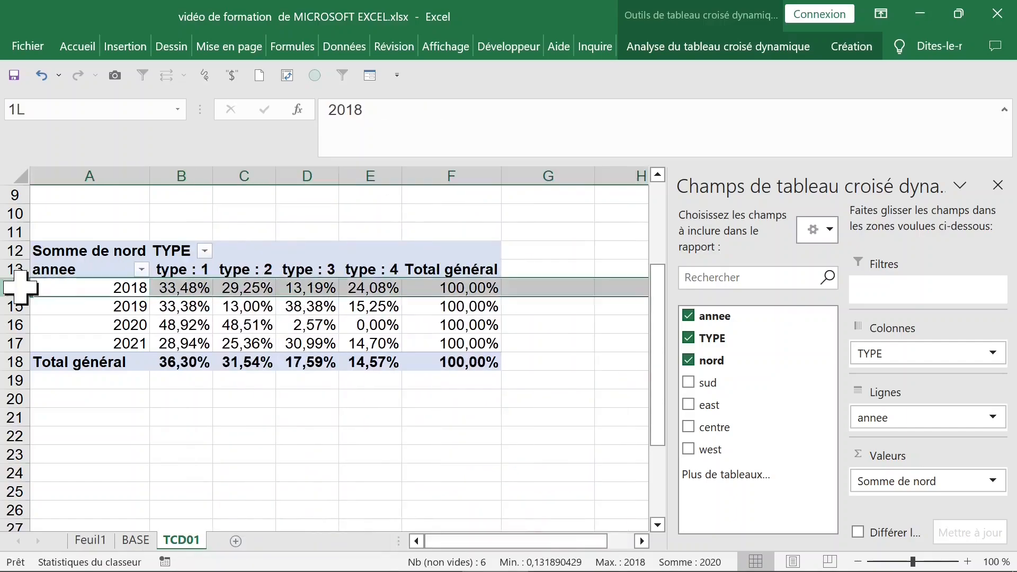
{"action": "left_click", "coordinate": [117, 313]}
{"action": "left_click", "coordinate": [191, 289]}
{"action": "left_click", "coordinate": [233, 307]}
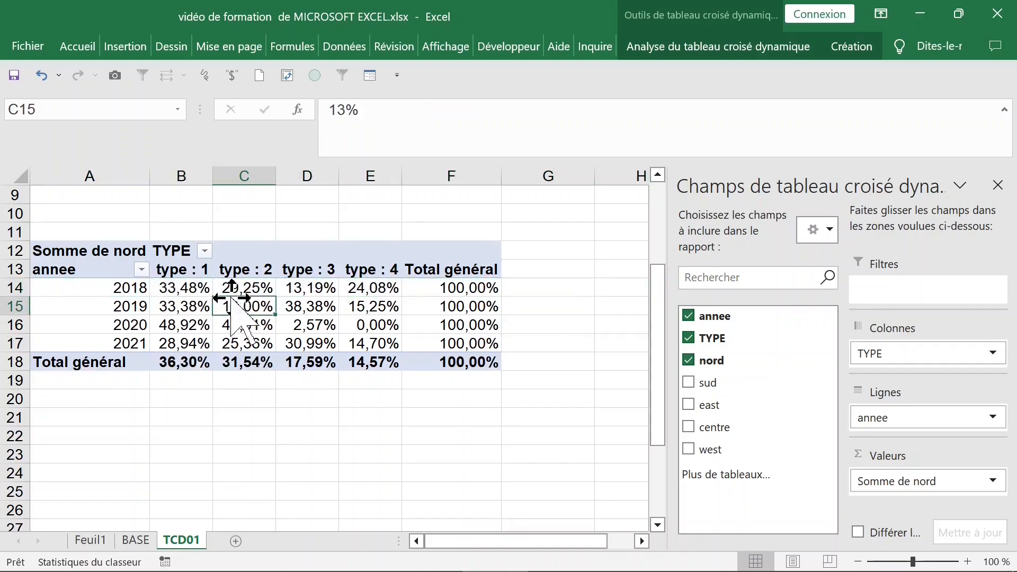
Enlarge the TCD01 sheet to 167 % and close the pivot table field list
{"action": "left_click", "coordinate": [923, 561]}
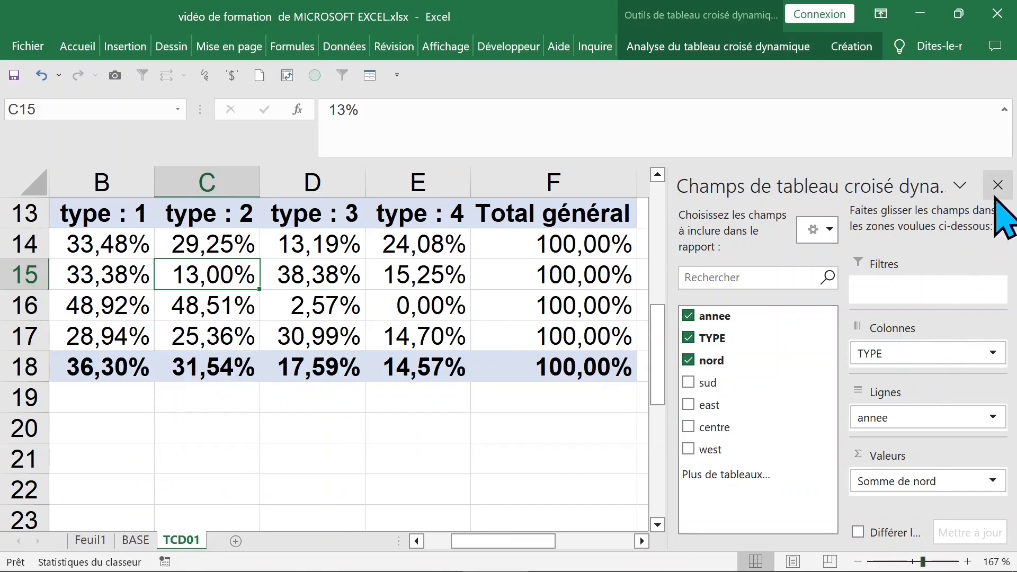
{"action": "left_click", "coordinate": [996, 196]}
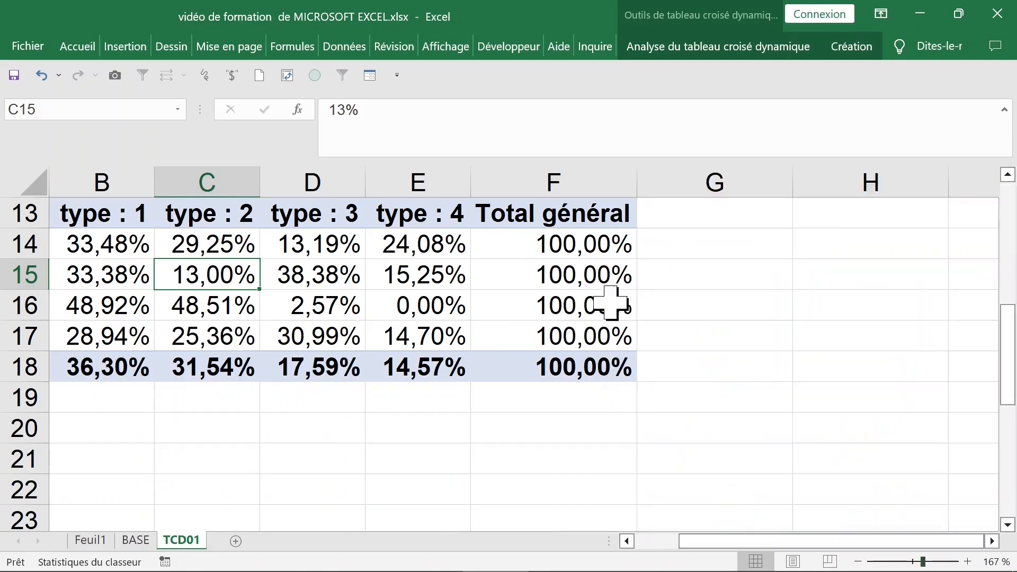
{"action": "left_click", "coordinate": [536, 299]}
{"action": "key", "text": "Left"}
{"action": "key", "text": "Left"}
{"action": "key", "text": "Left"}
{"action": "key", "text": "Left"}
{"action": "key", "text": "Left"}
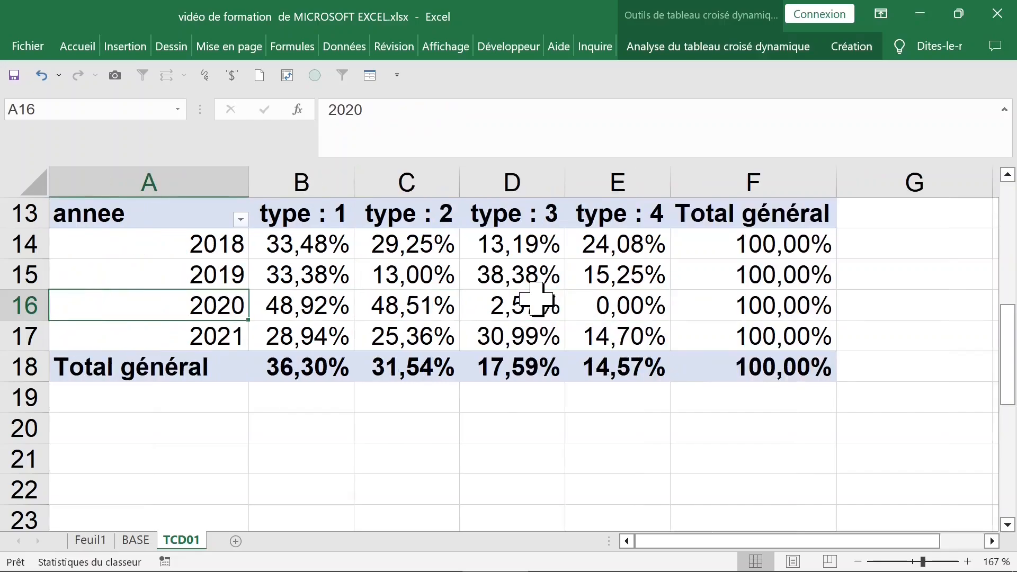
{"action": "scroll", "coordinate": [536, 300], "scroll_direction": "up", "scroll_amount": 1}
Examine the row percentages across 2018 and down the type : 1 column of the pivot table
{"action": "left_click", "coordinate": [315, 273]}
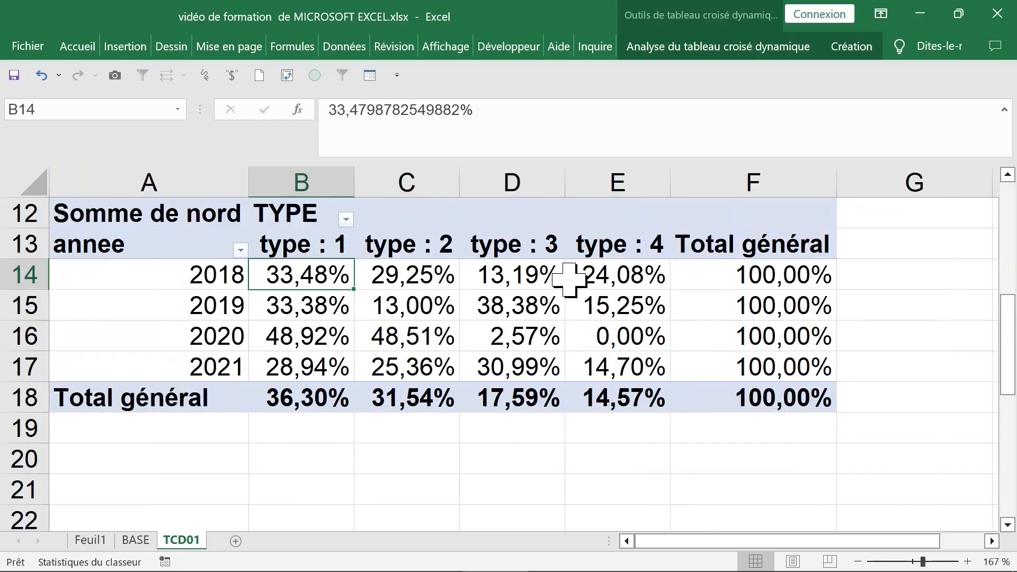
{"action": "left_click", "coordinate": [569, 280]}
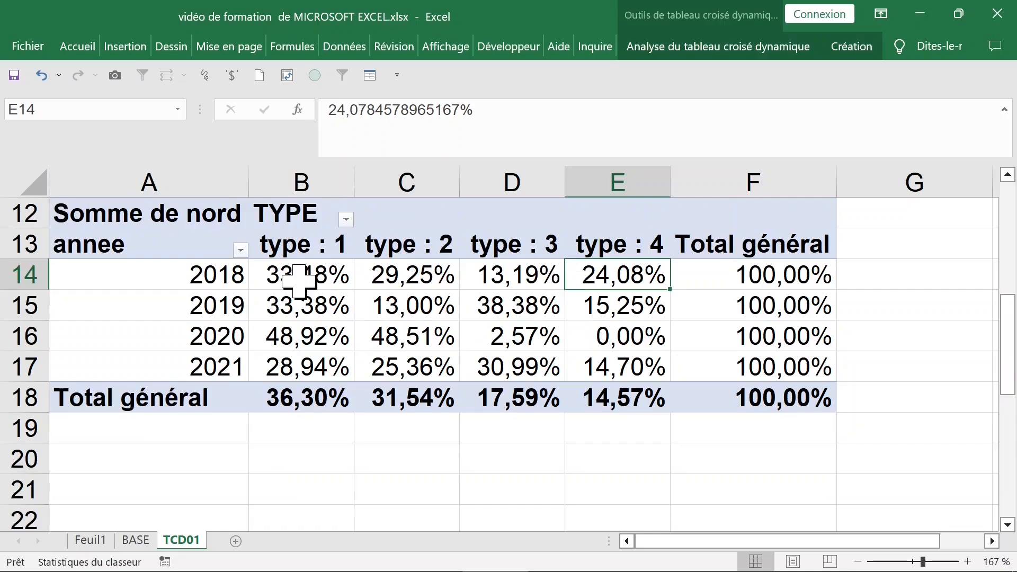
{"action": "left_click", "coordinate": [296, 175]}
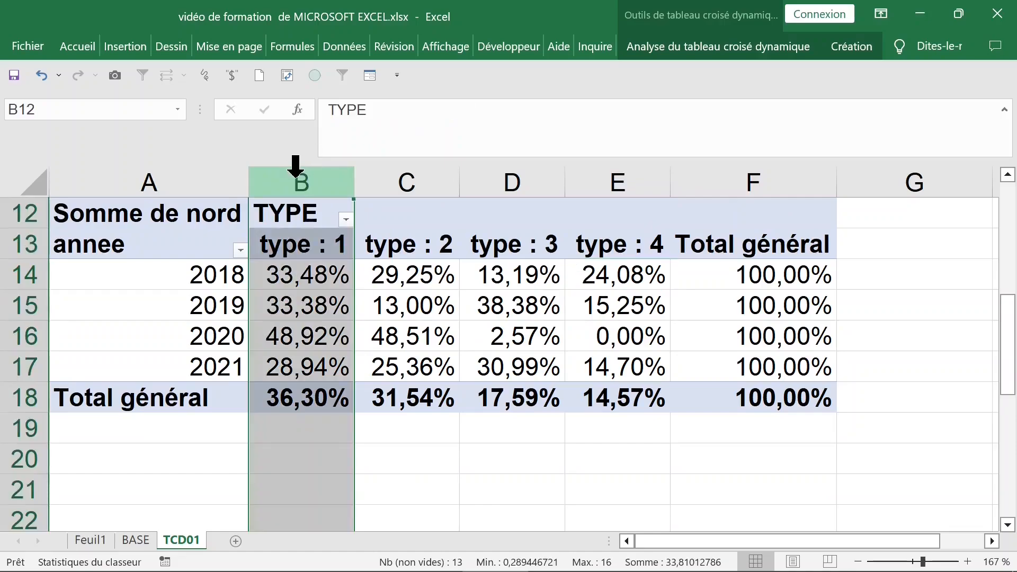
{"action": "left_click", "coordinate": [286, 273]}
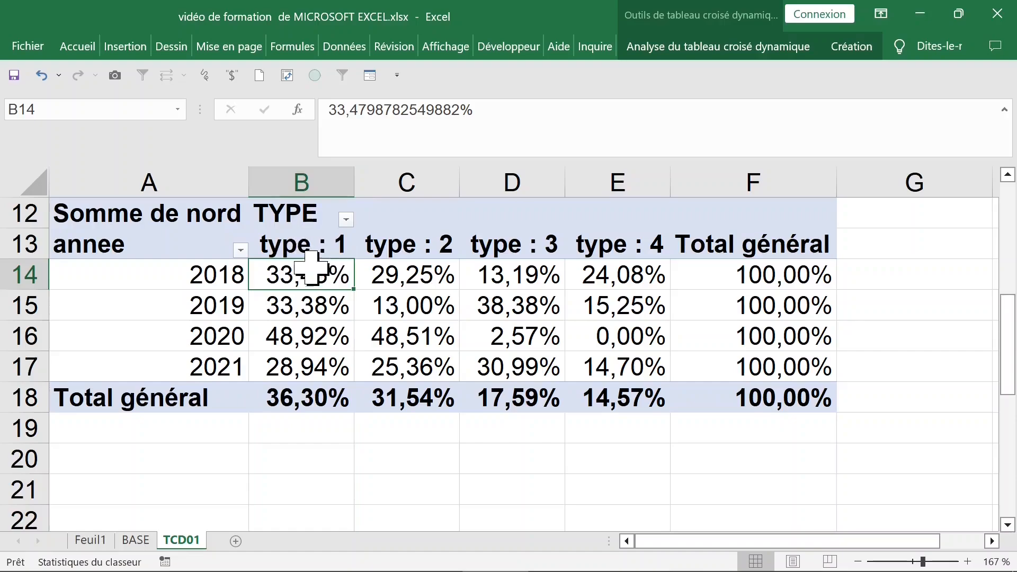
{"action": "left_click_drag", "start_coordinate": [312, 272], "coordinate": [310, 365]}
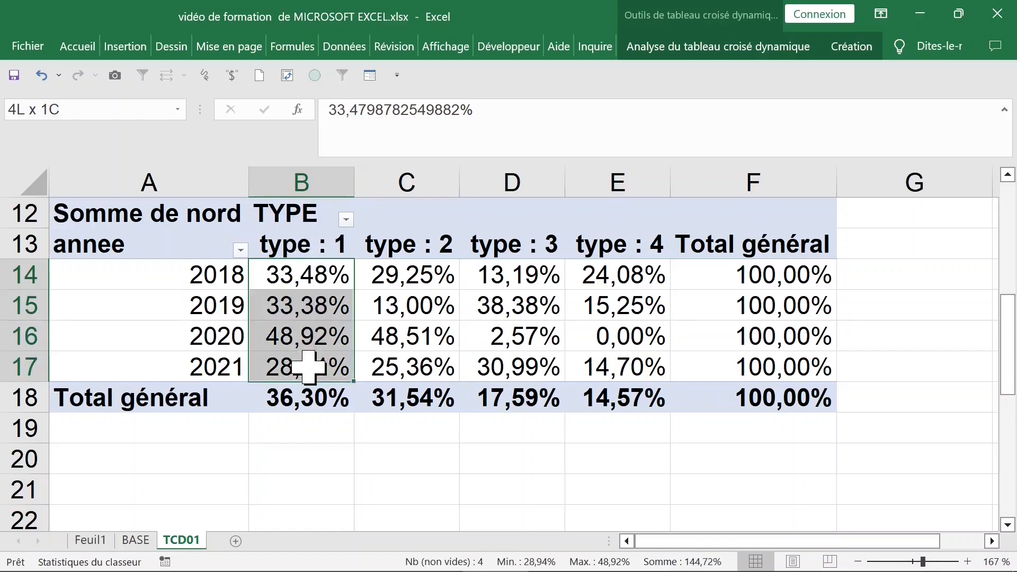
{"action": "left_click", "coordinate": [207, 260]}
{"action": "left_click", "coordinate": [316, 297]}
{"action": "left_click", "coordinate": [310, 273]}
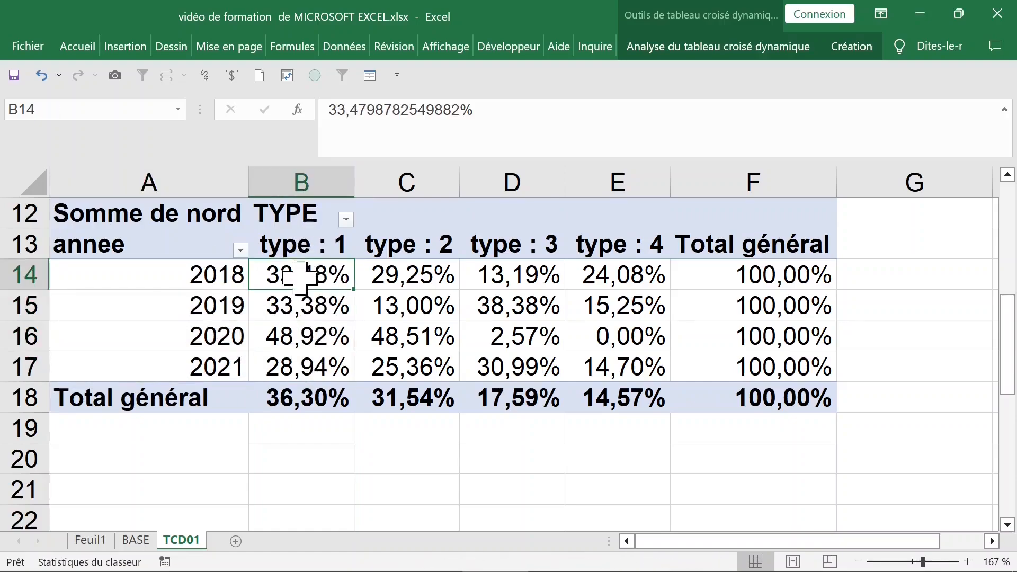
Reset the display of the nord values to Aucun calcul
{"action": "right_click", "coordinate": [303, 278]}
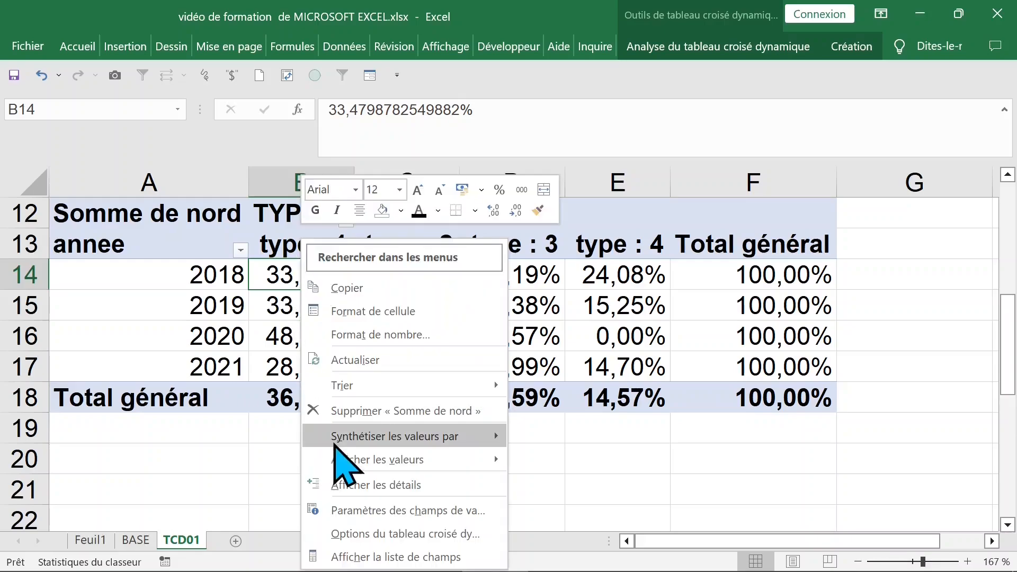
{"action": "mouse_move", "coordinate": [346, 438]}
{"action": "mouse_move", "coordinate": [419, 462]}
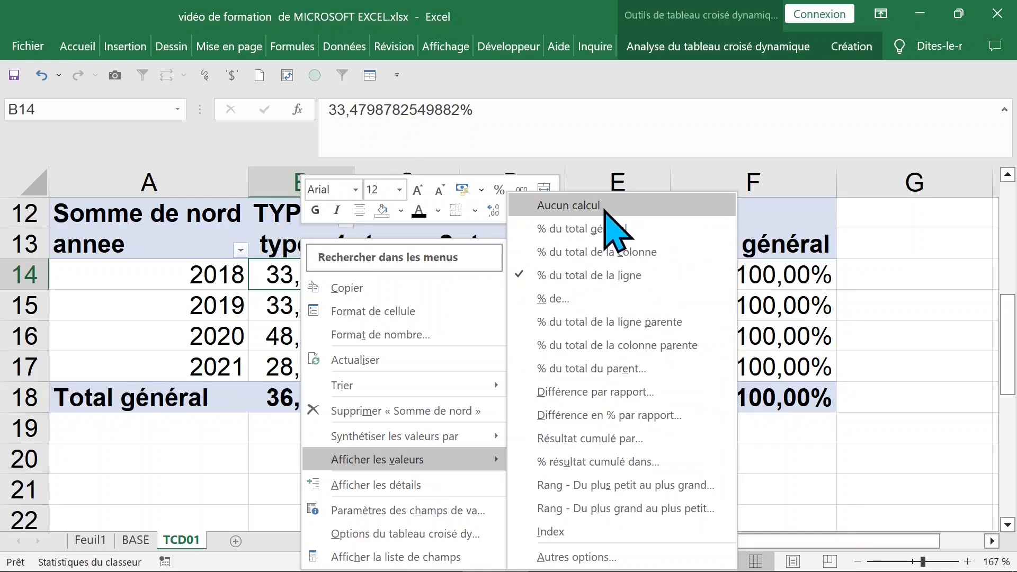
{"action": "left_click", "coordinate": [569, 206]}
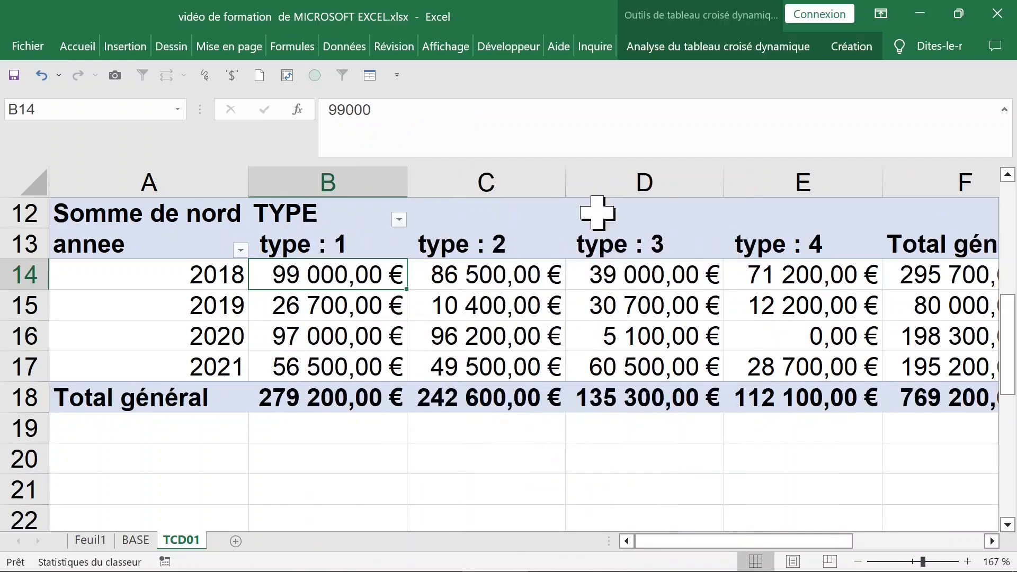
Show the nord values in the pivot table as % du total de la colonne
{"action": "right_click", "coordinate": [337, 278]}
{"action": "mouse_move", "coordinate": [364, 437]}
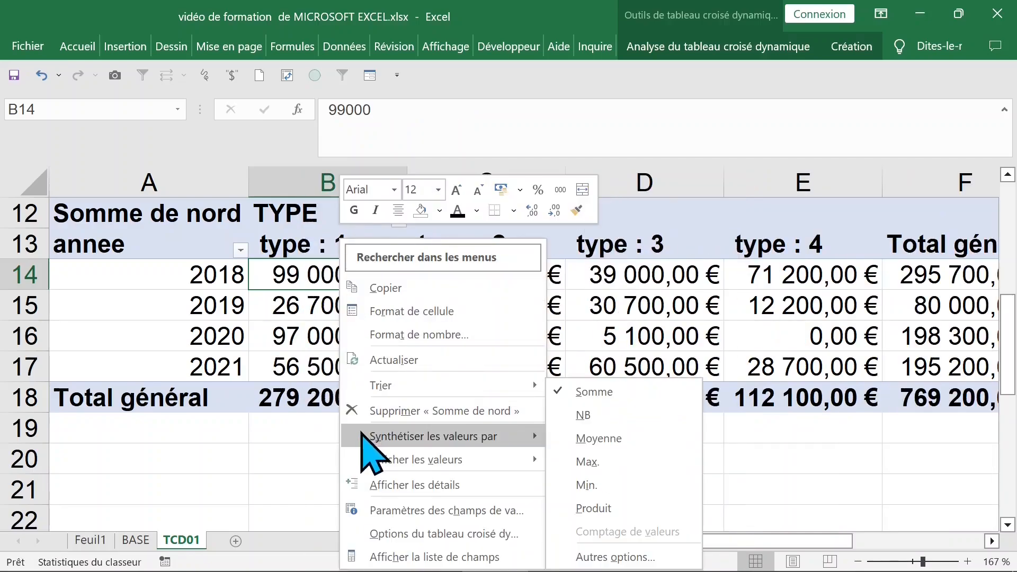
{"action": "mouse_move", "coordinate": [410, 460]}
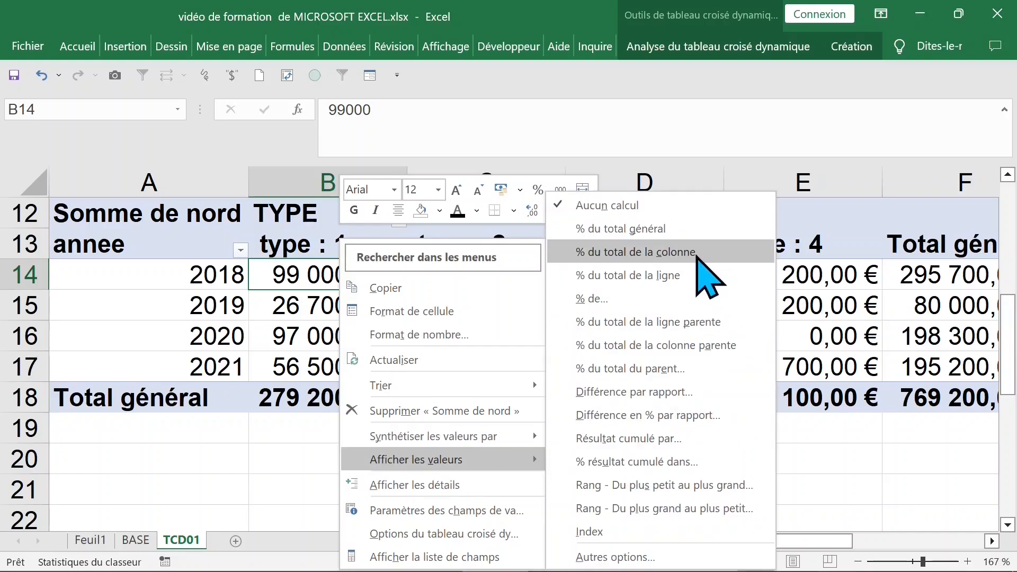
{"action": "left_click", "coordinate": [686, 253]}
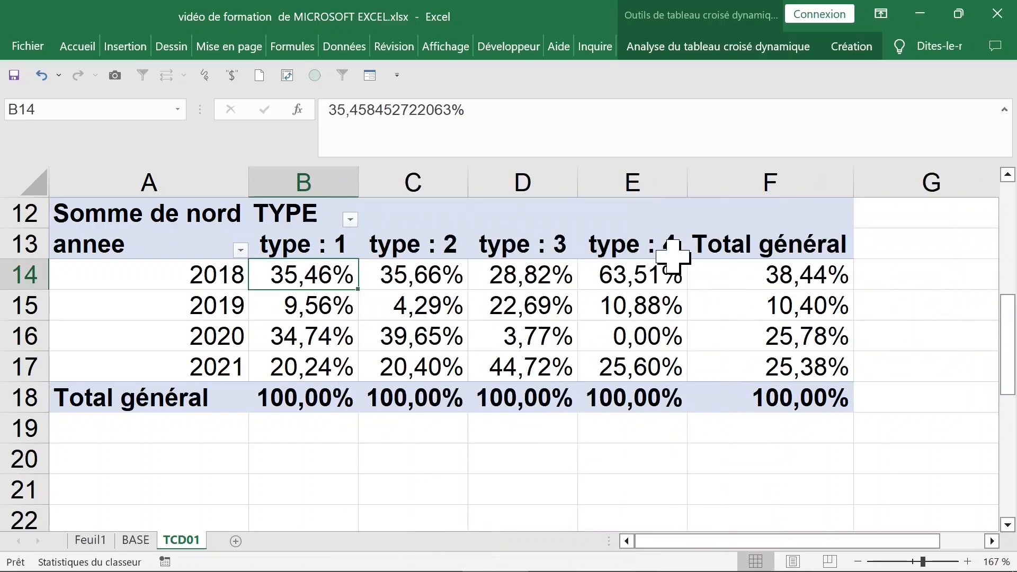
Examine the column percentages of nord for each TYPE and annee, including the Total général row
{"action": "left_click", "coordinate": [354, 319]}
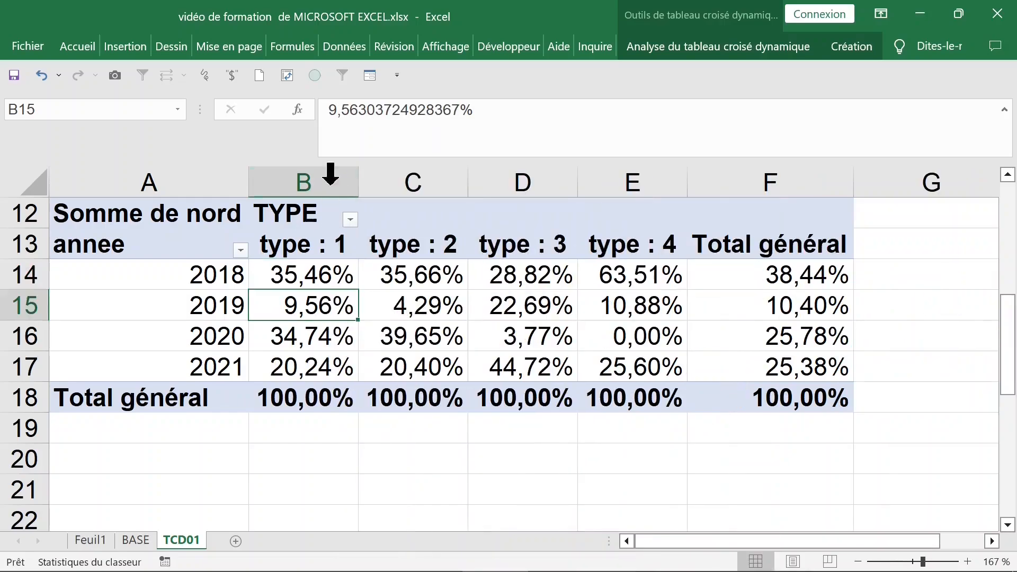
{"action": "left_click", "coordinate": [306, 171]}
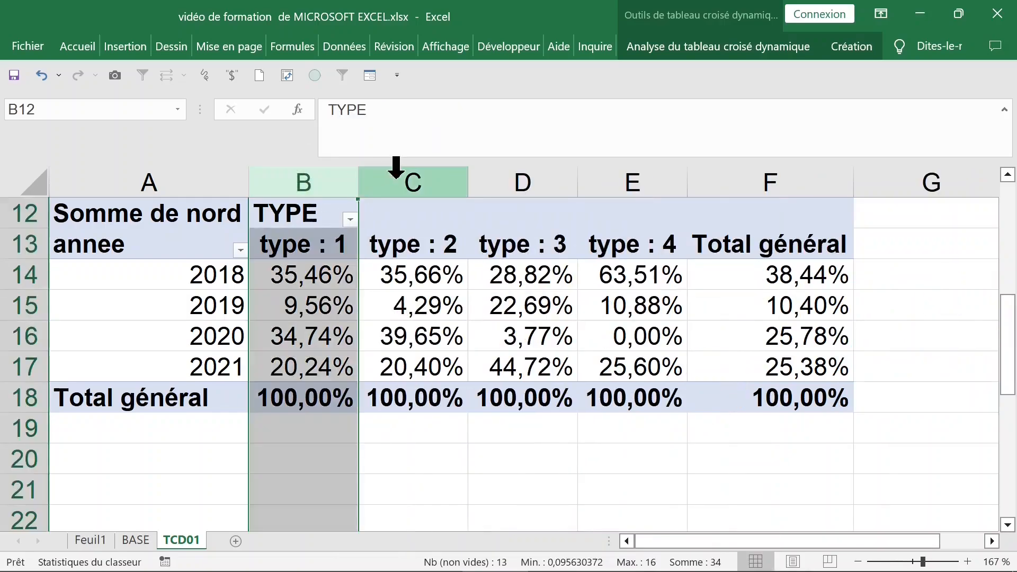
{"action": "left_click", "coordinate": [397, 171]}
{"action": "left_click", "coordinate": [545, 172]}
{"action": "left_click", "coordinate": [615, 174]}
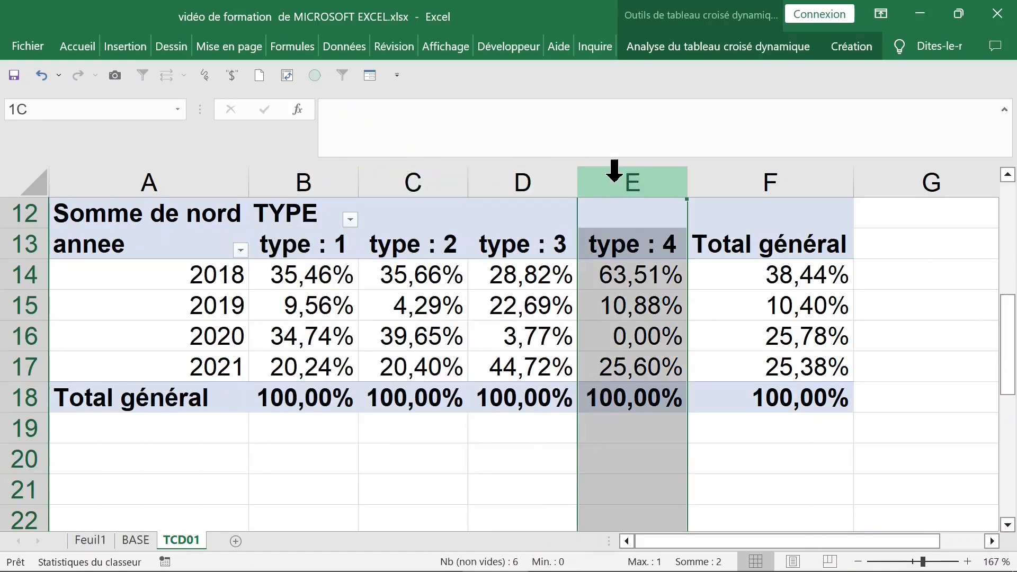
{"action": "left_click", "coordinate": [192, 215]}
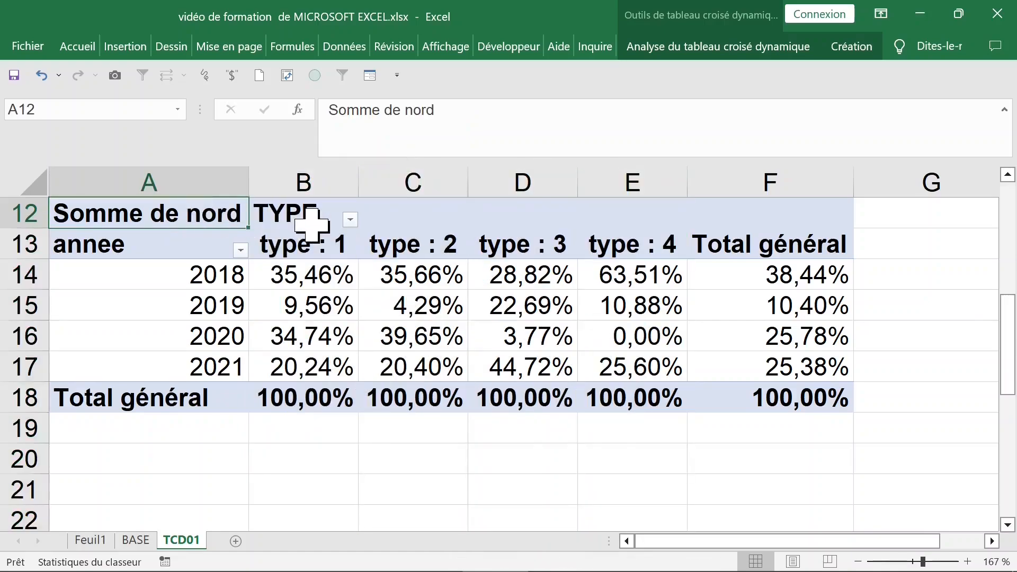
{"action": "left_click", "coordinate": [313, 273]}
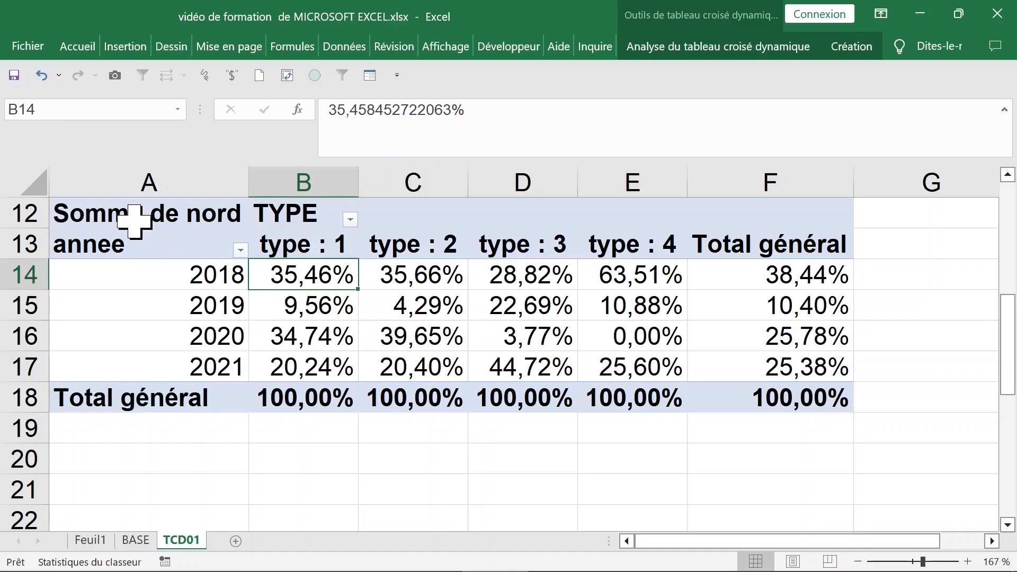
{"action": "left_click_drag", "start_coordinate": [134, 222], "coordinate": [729, 390]}
{"action": "left_click", "coordinate": [280, 274]}
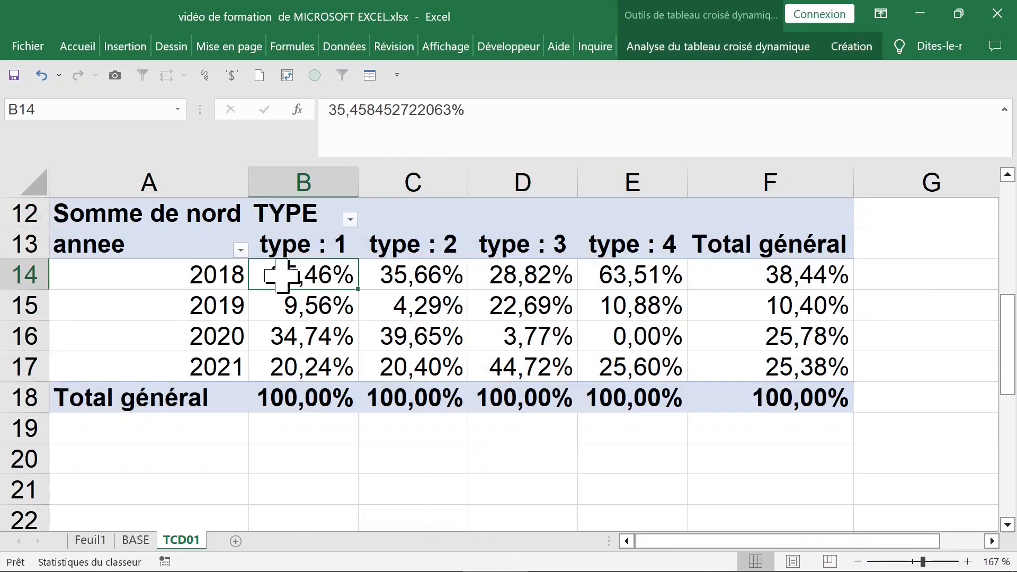
Reset the display of the nord values from column percentages to Aucun calcul
{"action": "key", "text": "Left"}
{"action": "key", "text": "Right"}
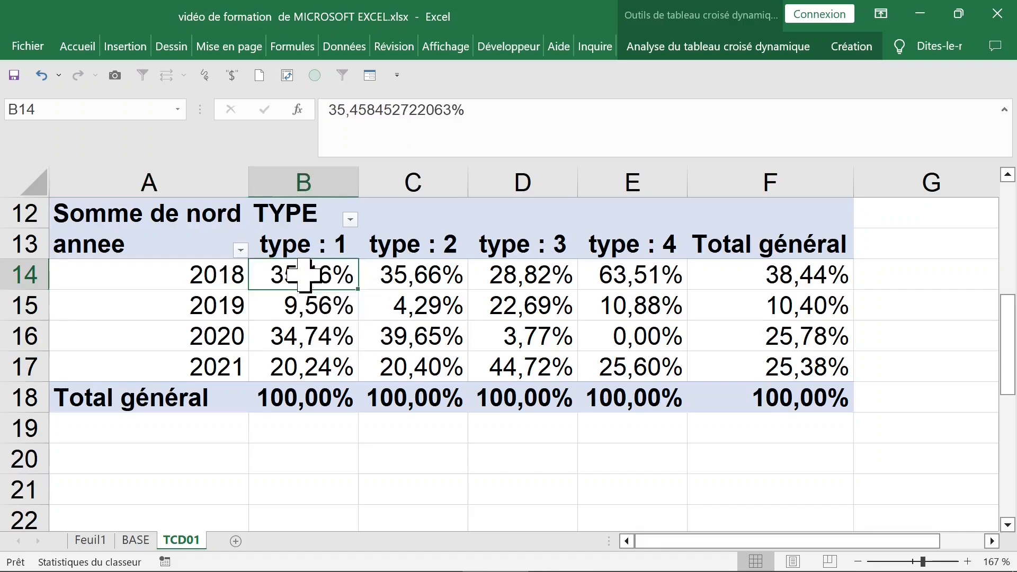
{"action": "right_click", "coordinate": [304, 275]}
{"action": "mouse_move", "coordinate": [374, 468]}
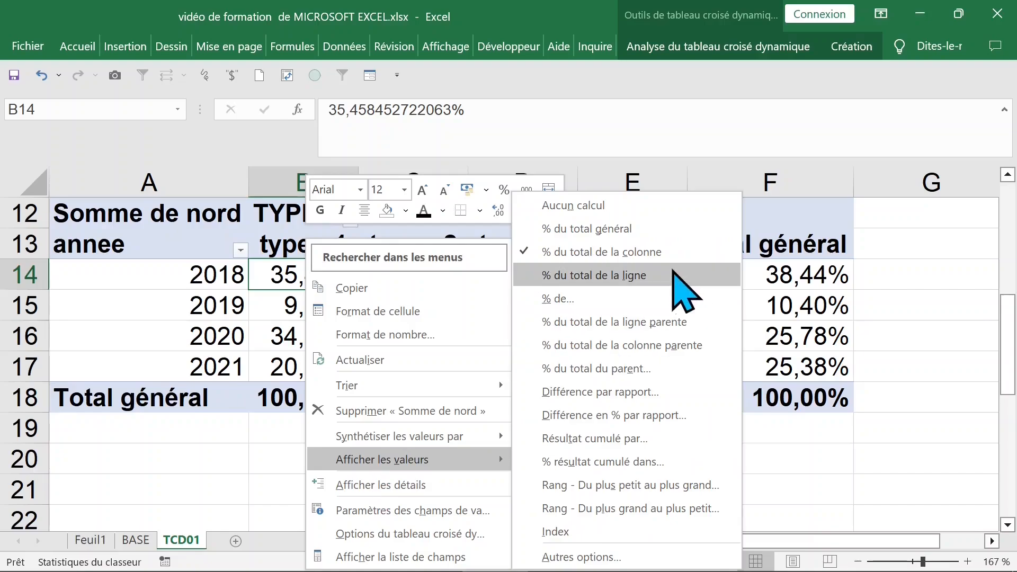
{"action": "left_click", "coordinate": [609, 204]}
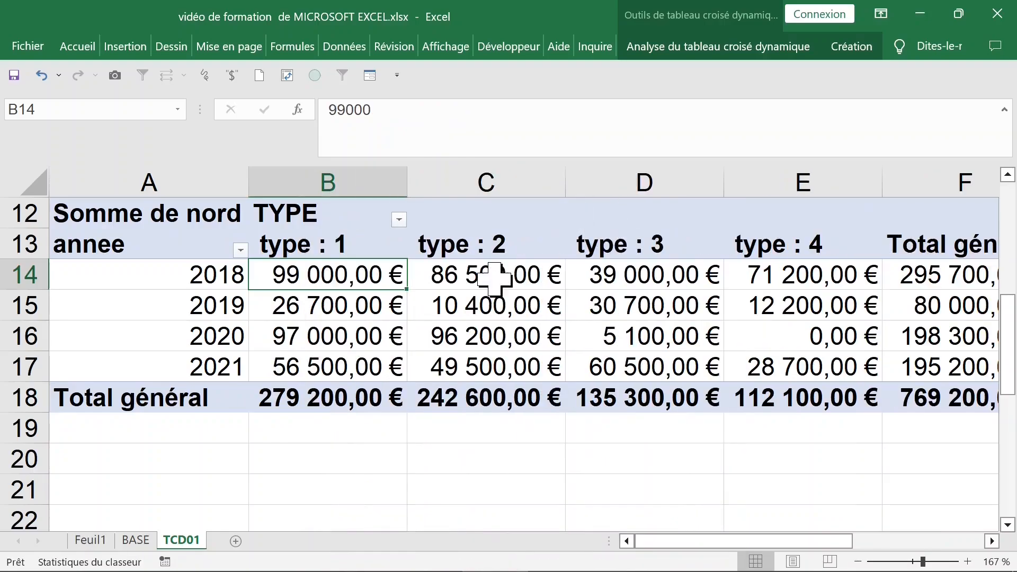
Summarise the nord values in the pivot table by Max. instead of by sum
{"action": "left_click", "coordinate": [172, 222]}
{"action": "left_click", "coordinate": [341, 283]}
{"action": "right_click", "coordinate": [334, 276]}
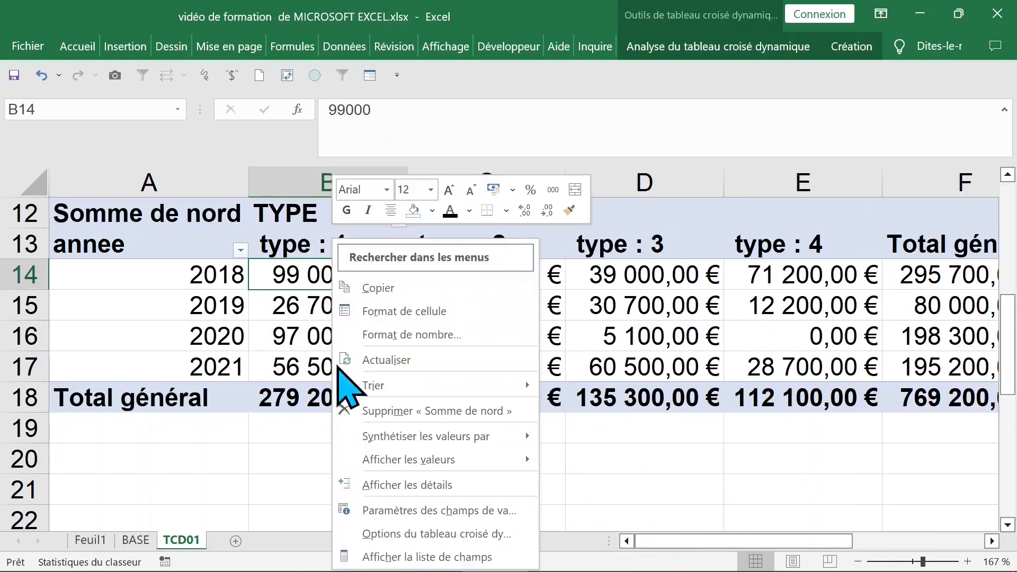
{"action": "mouse_move", "coordinate": [398, 439]}
{"action": "left_click", "coordinate": [606, 466]}
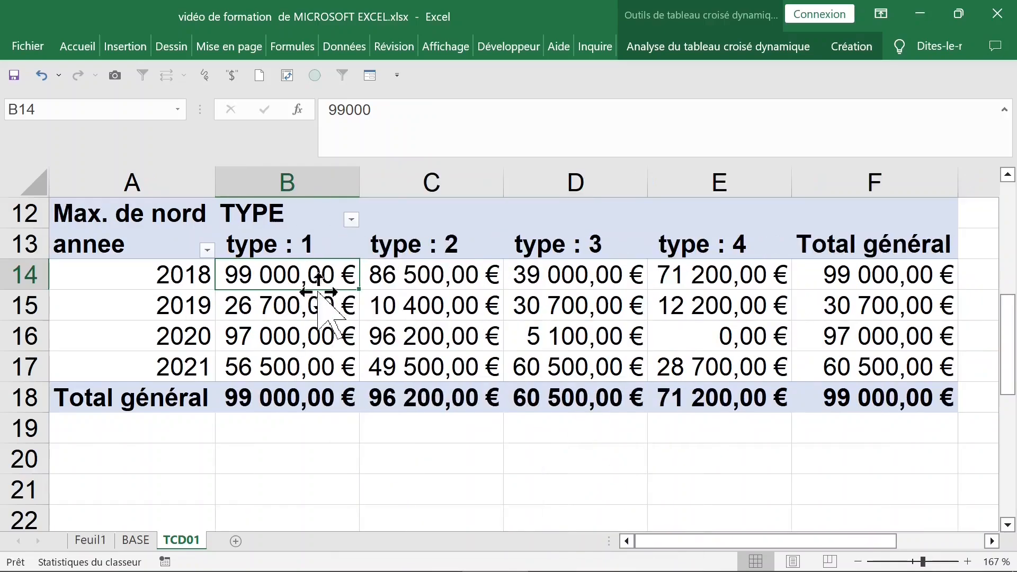
Change the summary function of the nord values to Min
{"action": "right_click", "coordinate": [295, 284]}
{"action": "mouse_move", "coordinate": [345, 435]}
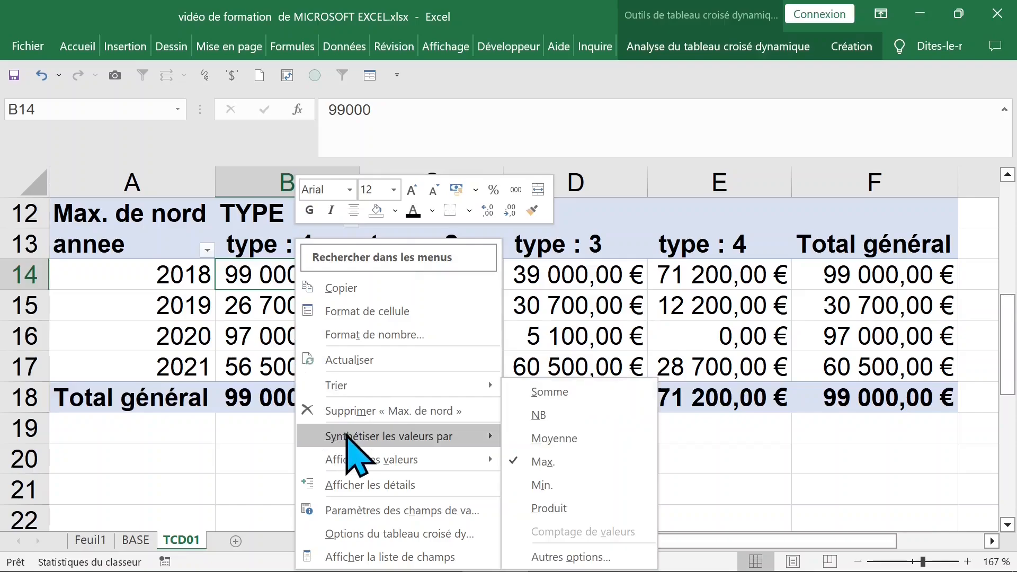
{"action": "left_click", "coordinate": [591, 485]}
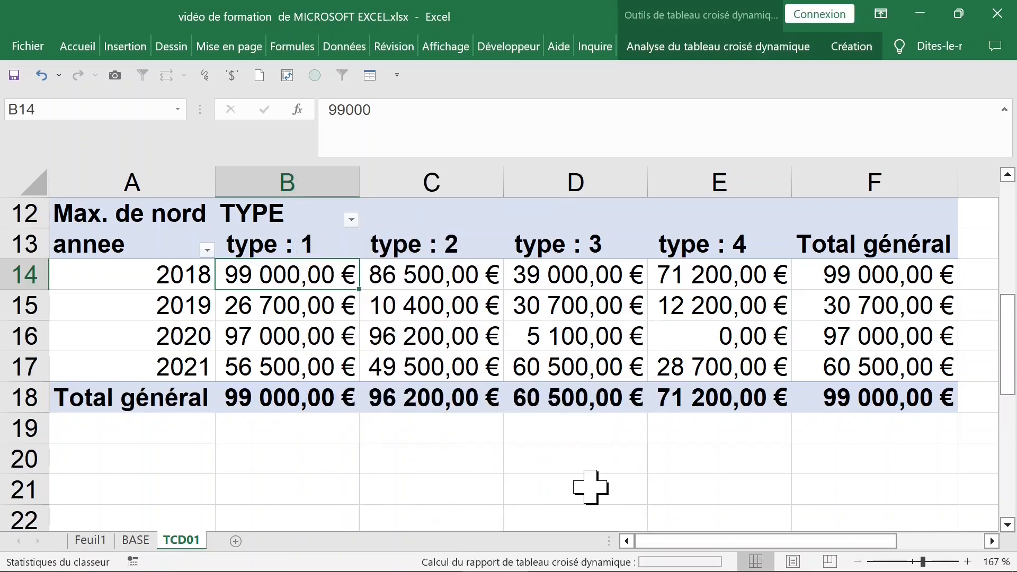
Summarise the nord values in the pivot table by Moyenne
{"action": "right_click", "coordinate": [296, 281]}
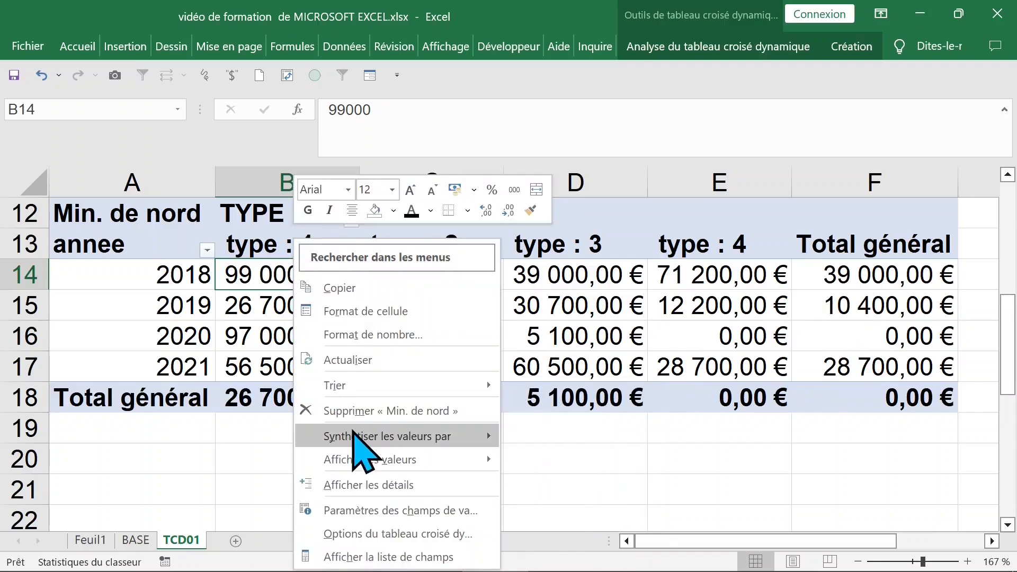
{"action": "mouse_move", "coordinate": [415, 435]}
{"action": "left_click", "coordinate": [553, 438]}
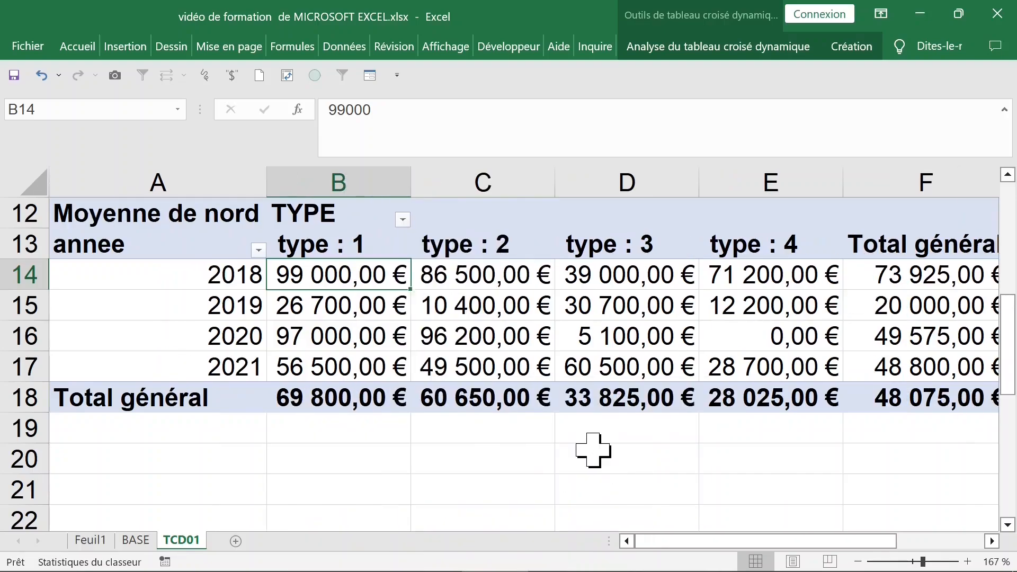
Set the number format of the averaged nord values to Monétaire in € with 0 decimals
{"action": "right_click", "coordinate": [363, 268]}
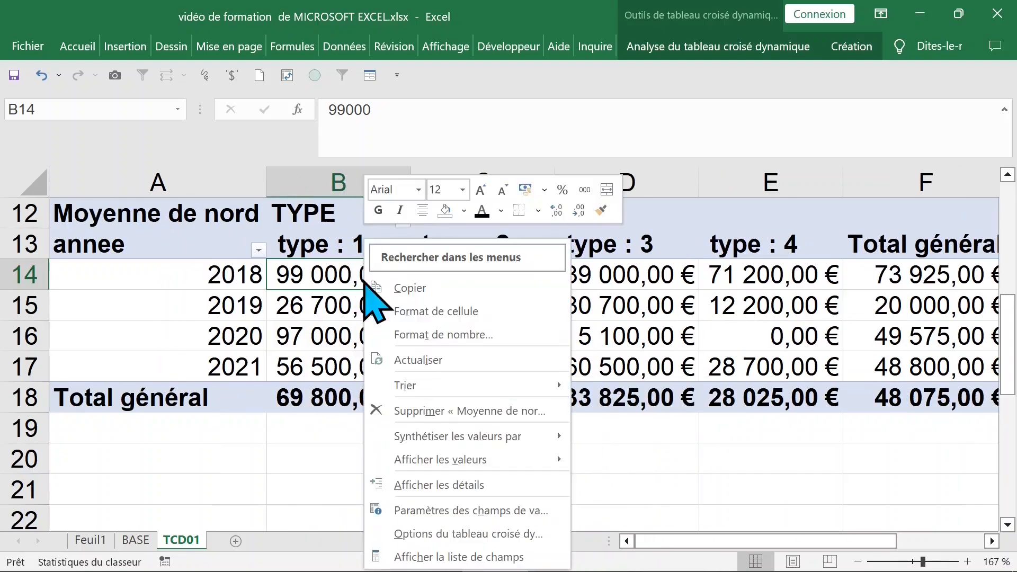
{"action": "left_click", "coordinate": [418, 336]}
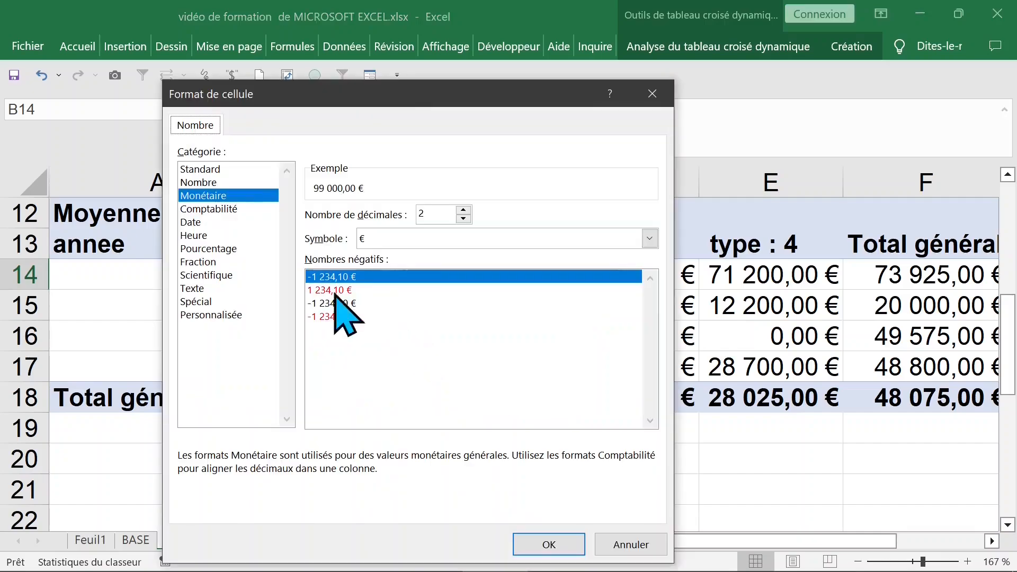
{"action": "left_click", "coordinate": [477, 238]}
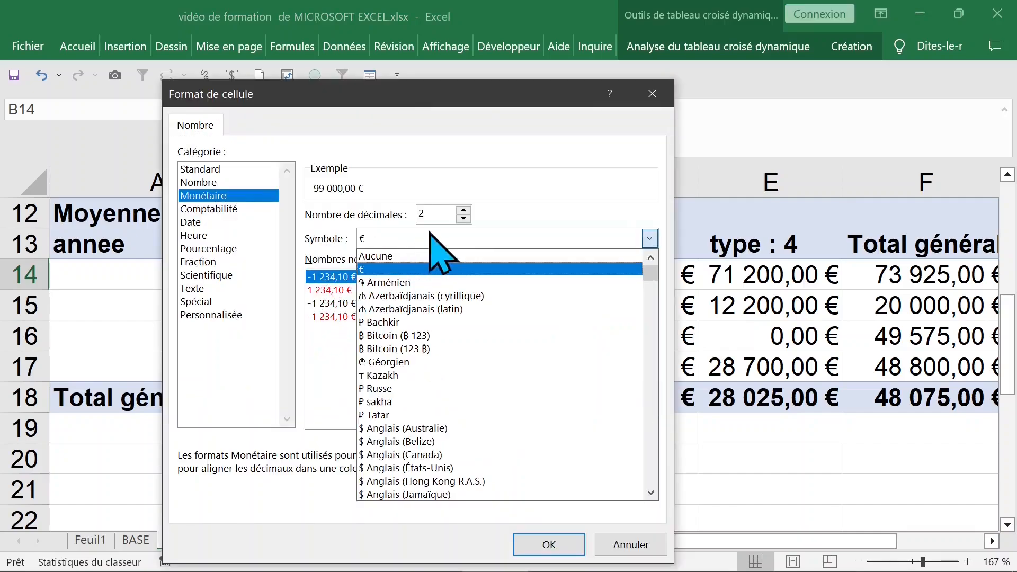
{"action": "left_click", "coordinate": [463, 219]}
{"action": "left_click", "coordinate": [463, 218]}
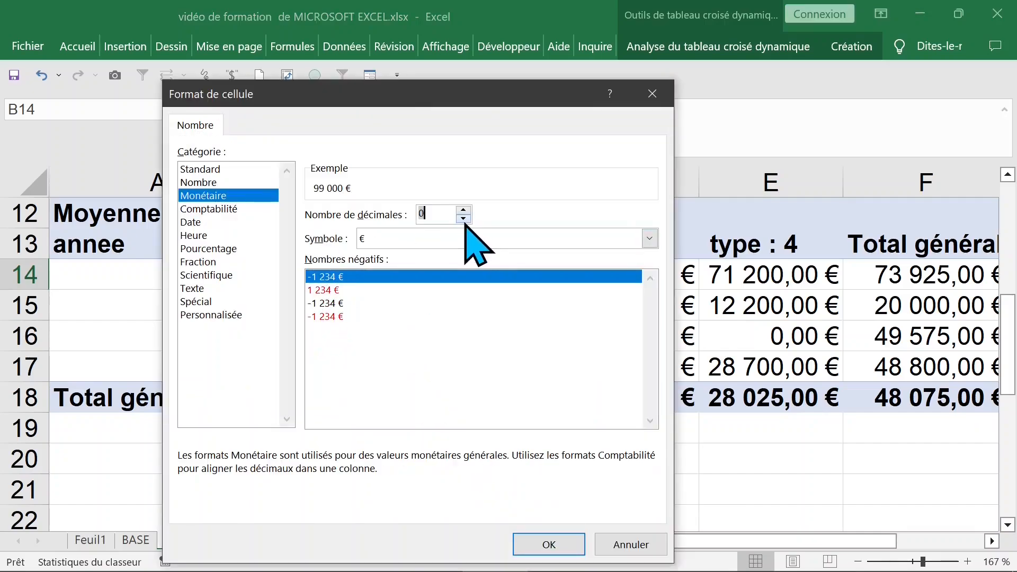
{"action": "left_click", "coordinate": [549, 545]}
{"action": "left_click", "coordinate": [171, 284]}
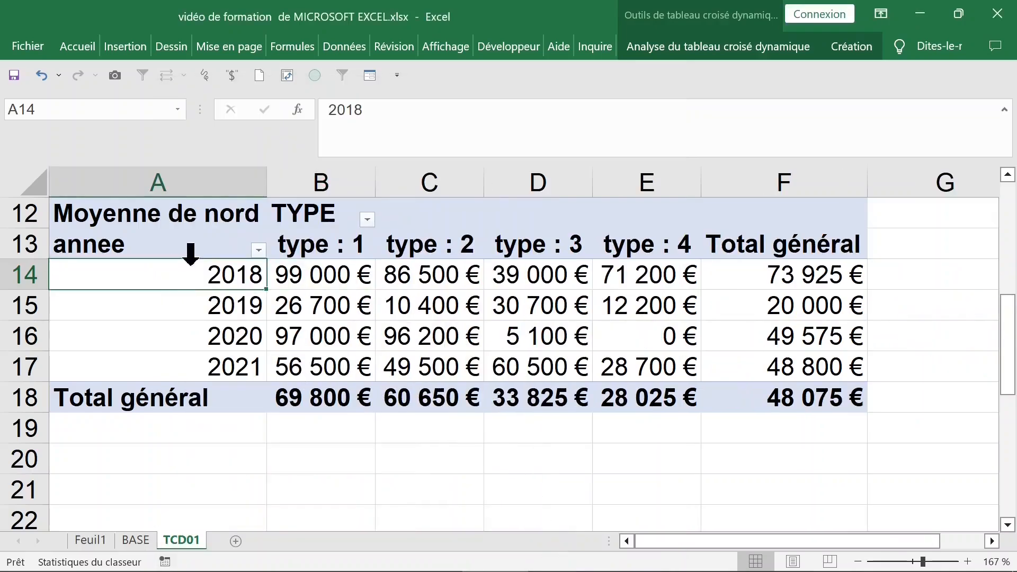
{"action": "left_click", "coordinate": [210, 246]}
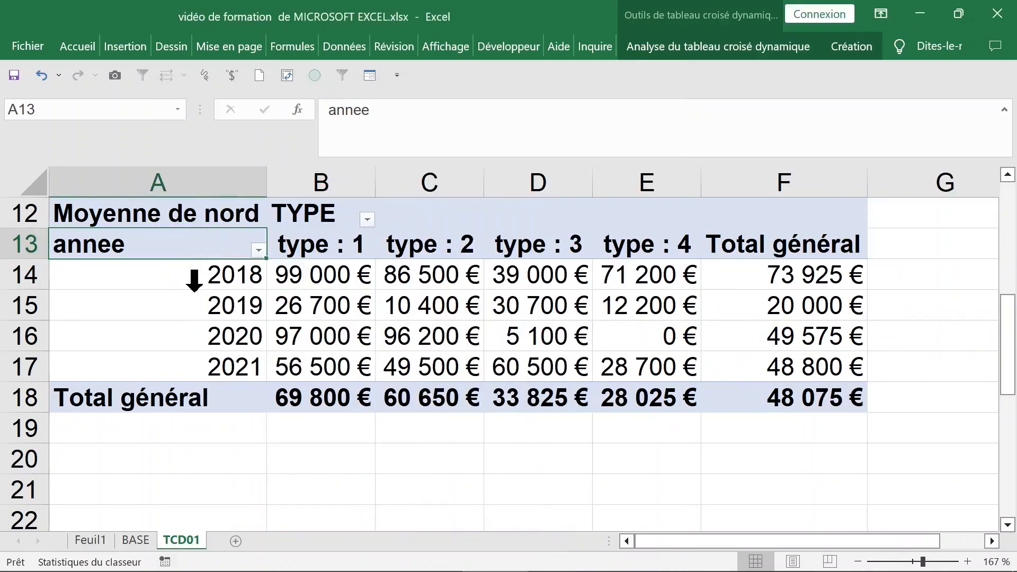
Insert a pivot table on a new worksheet from the data range A1:G17 of the BASE sheet
{"action": "left_click", "coordinate": [135, 540]}
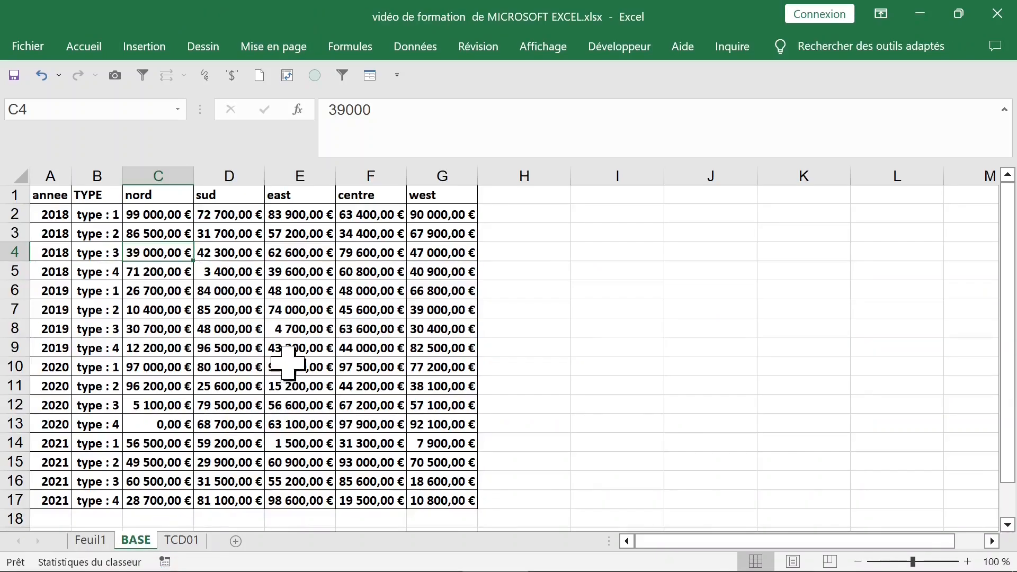
{"action": "left_click", "coordinate": [277, 329]}
{"action": "left_click", "coordinate": [144, 46]}
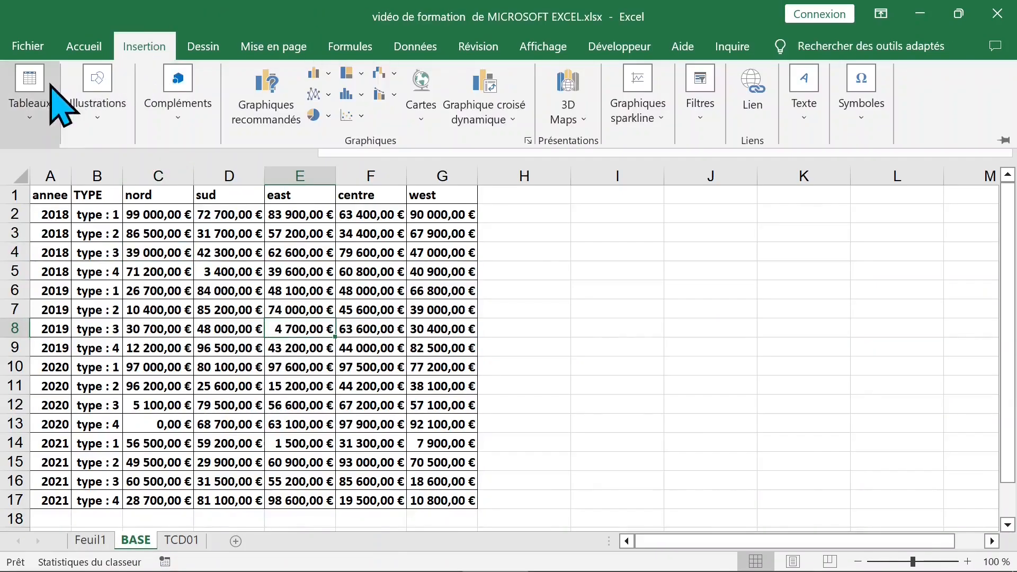
{"action": "left_click", "coordinate": [32, 93]}
{"action": "left_click", "coordinate": [42, 192]}
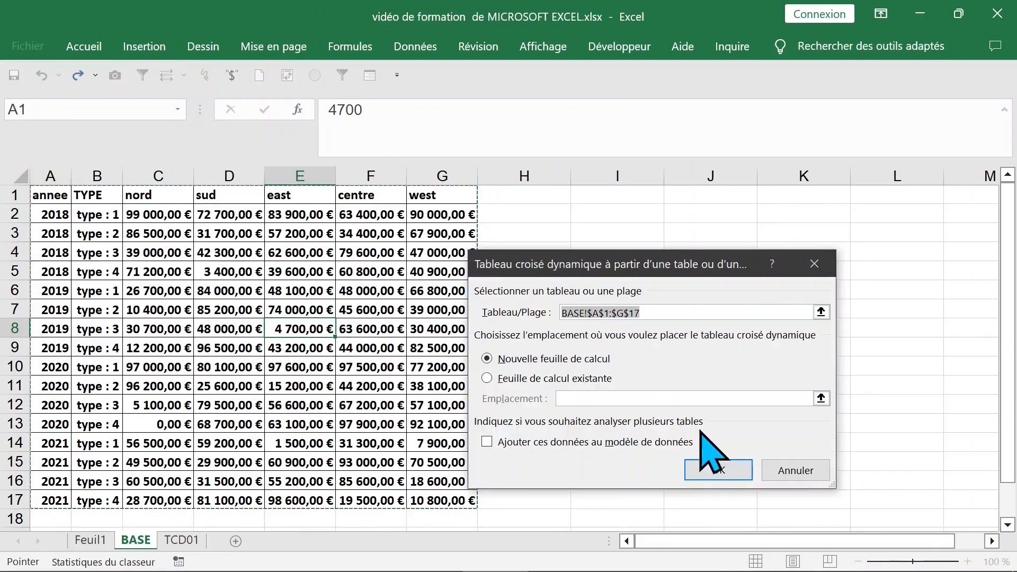
{"action": "left_click", "coordinate": [715, 469]}
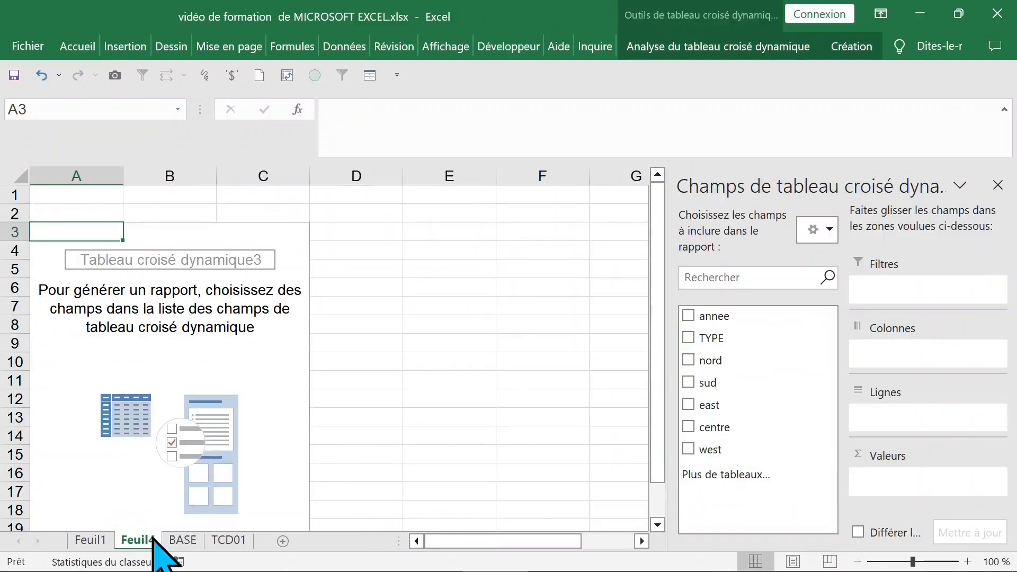
Move the new pivot table sheet after TCD01 and rename it TCD02
{"action": "left_click_drag", "start_coordinate": [149, 540], "coordinate": [243, 541]}
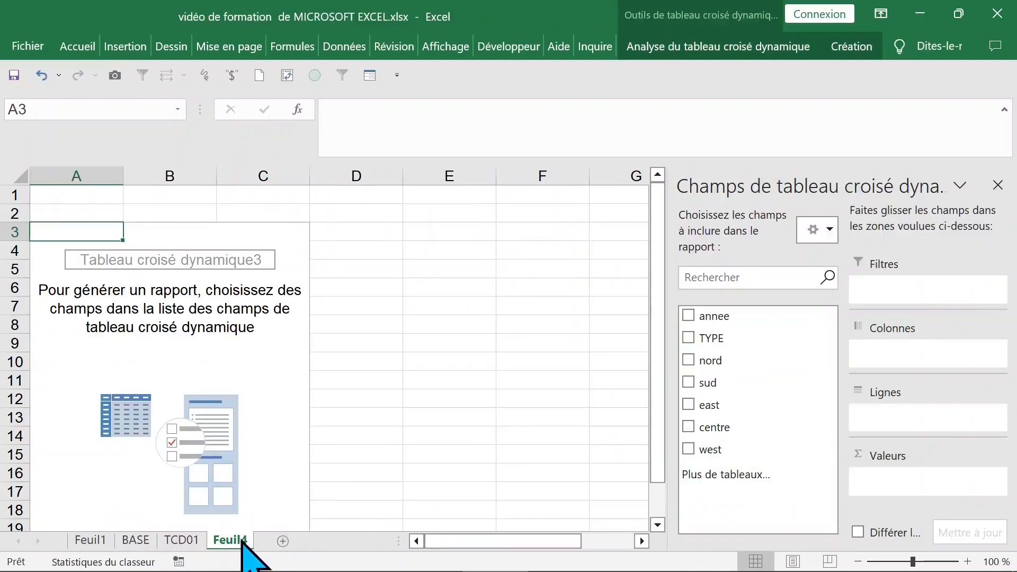
{"action": "double_click", "coordinate": [236, 542]}
{"action": "type", "text": "TCD02"}
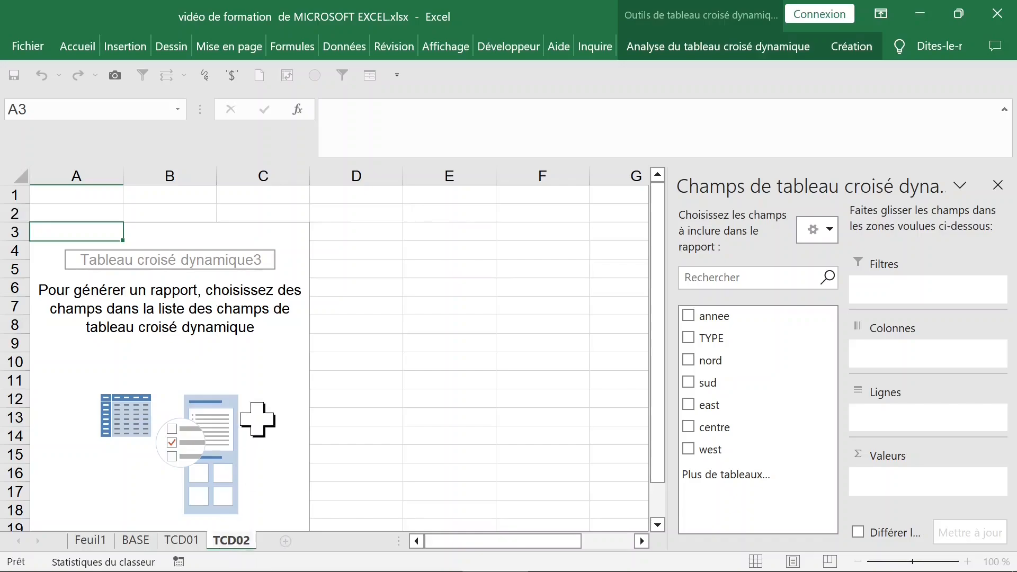
{"action": "left_click", "coordinate": [146, 307]}
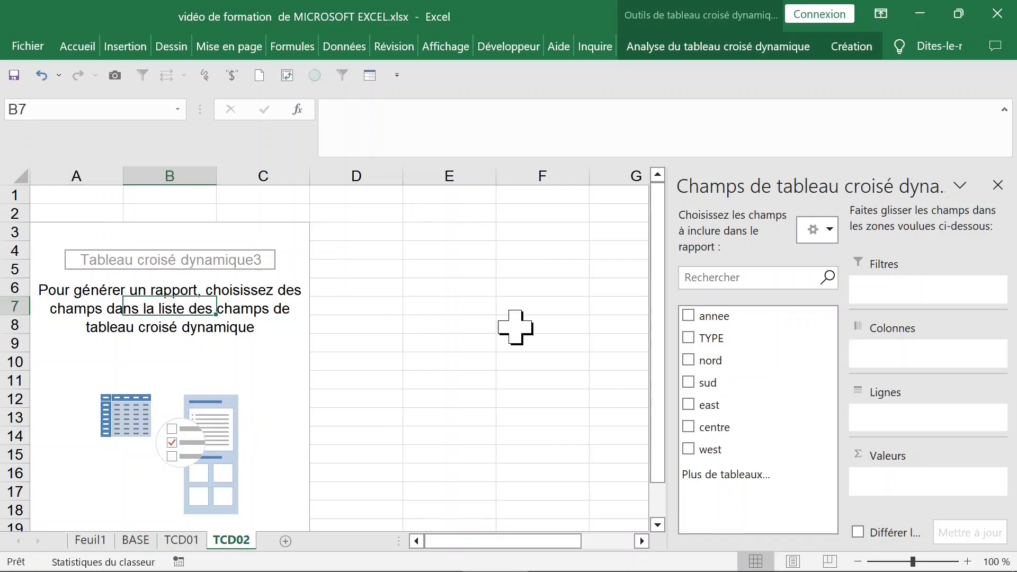
Place annee in the pivot table's columns and TYPE in its rows
{"action": "left_click", "coordinate": [689, 316]}
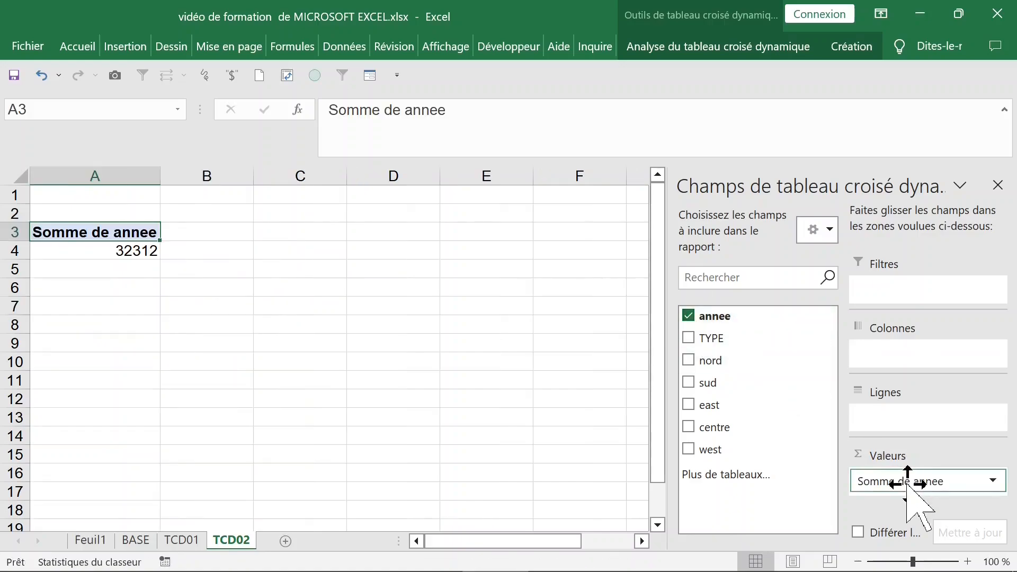
{"action": "left_click_drag", "start_coordinate": [907, 483], "coordinate": [903, 352]}
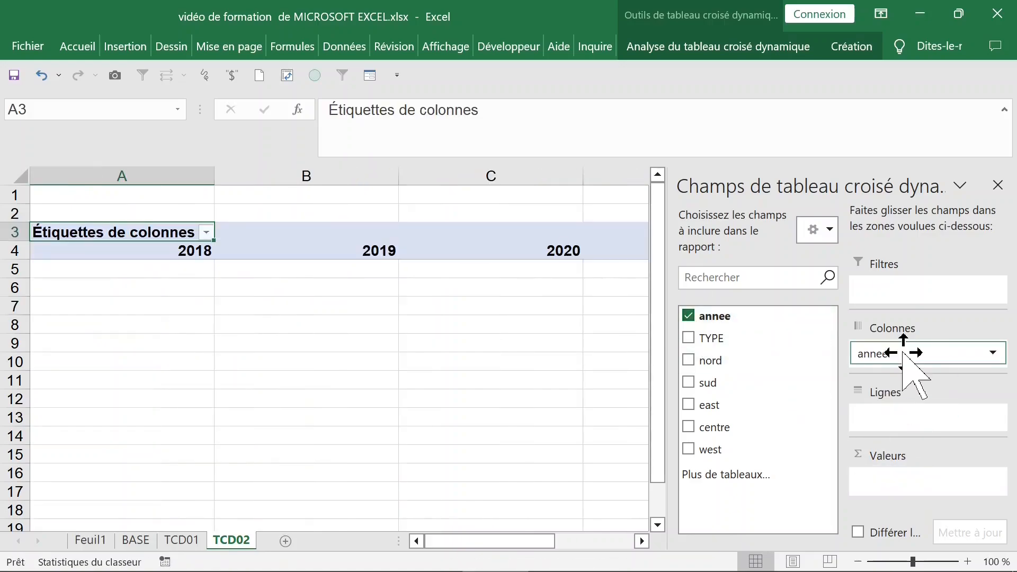
{"action": "left_click_drag", "start_coordinate": [720, 344], "coordinate": [892, 419]}
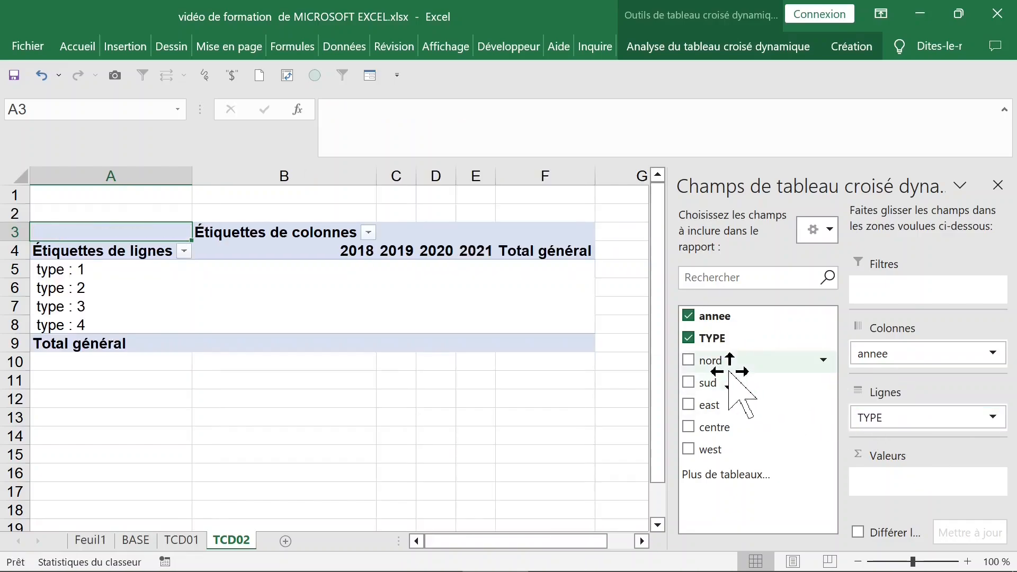
Add nord, sud, east, centre and west to the pivot table as summed values
{"action": "left_click", "coordinate": [690, 364]}
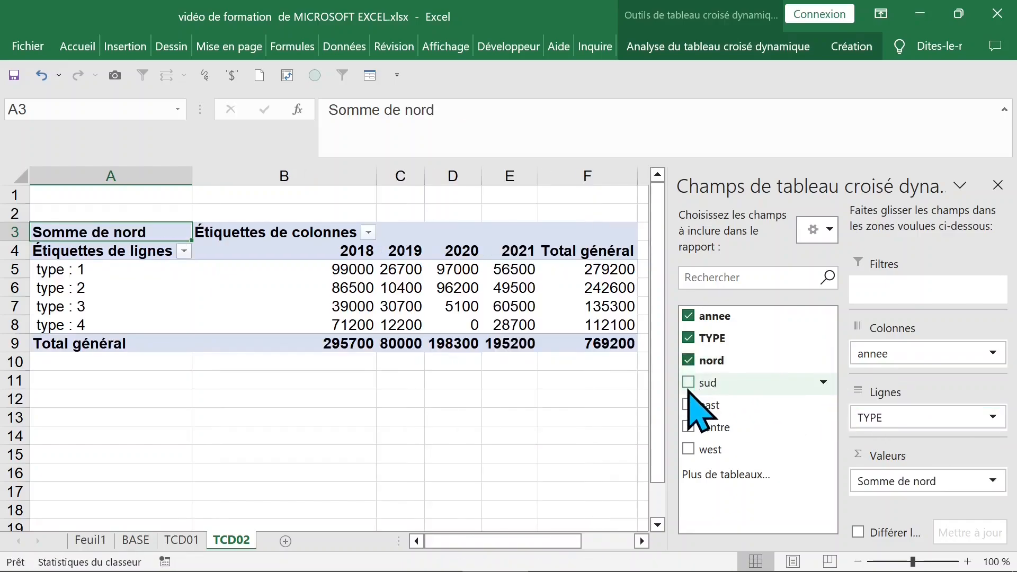
{"action": "left_click", "coordinate": [689, 382]}
{"action": "left_click", "coordinate": [689, 406]}
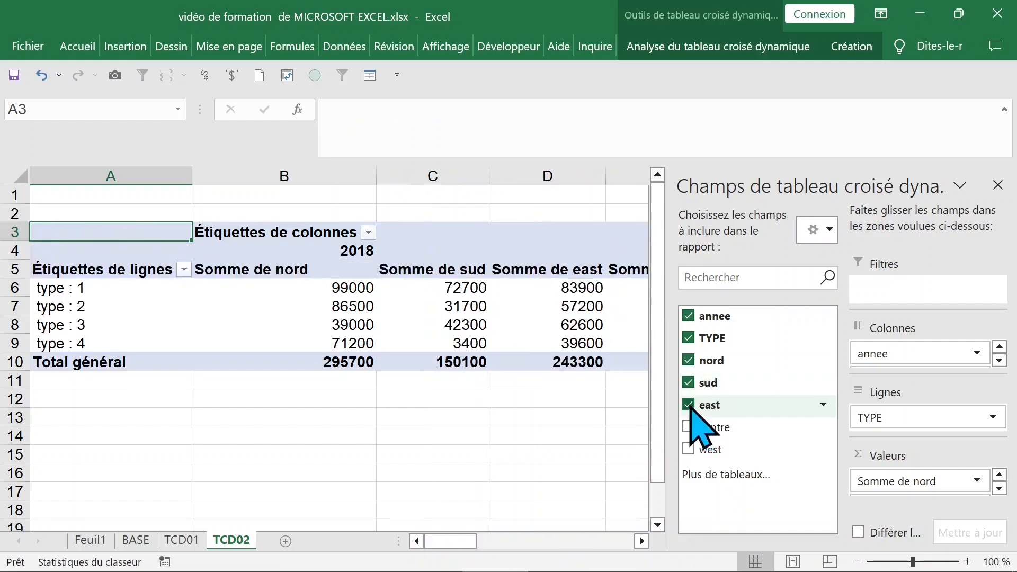
{"action": "left_click", "coordinate": [689, 427]}
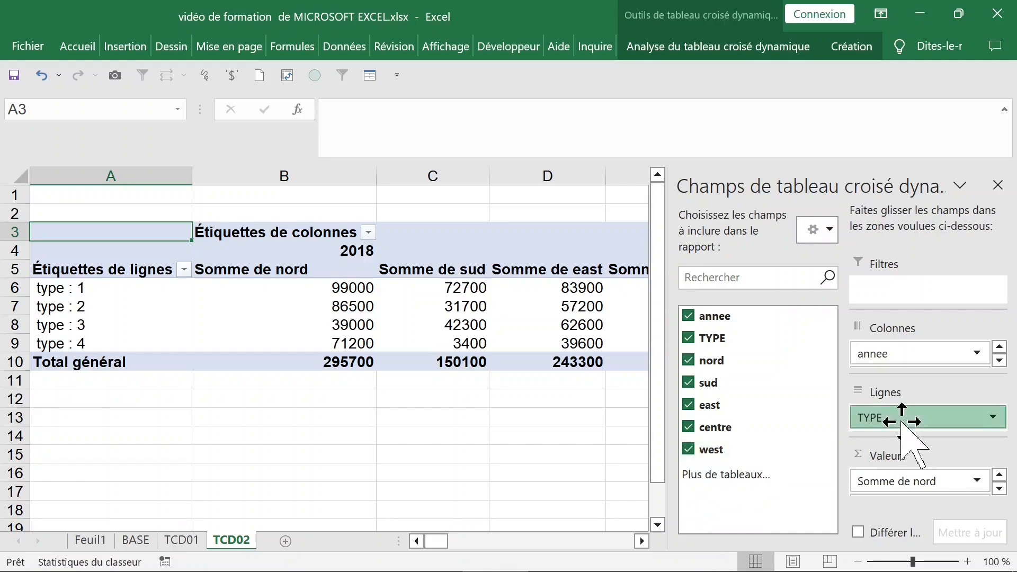
Move annee from the columns to the rows beneath TYPE and close the pivot field list
{"action": "mouse_move", "coordinate": [902, 421]}
{"action": "left_mouse_down"}
{"action": "mouse_move", "coordinate": [911, 354]}
{"action": "mouse_move", "coordinate": [920, 360]}
{"action": "mouse_move", "coordinate": [902, 345]}
{"action": "mouse_move", "coordinate": [899, 418]}
{"action": "left_mouse_up"}
{"action": "left_click_drag", "start_coordinate": [904, 355], "coordinate": [902, 431]}
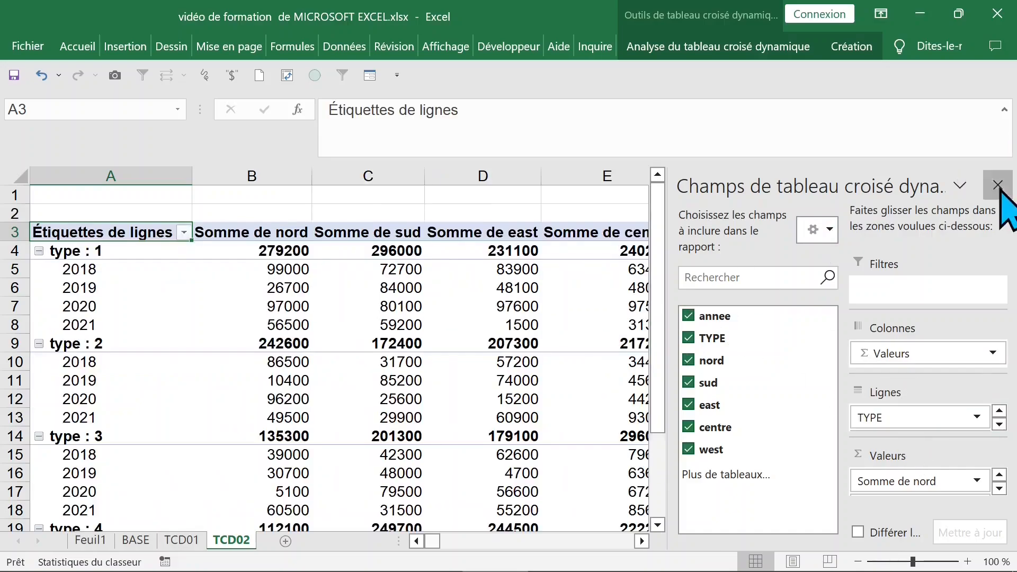
{"action": "left_click", "coordinate": [998, 185]}
Set the number format of the Somme de nord values to Monétaire in € with 2 decimals
{"action": "left_click", "coordinate": [507, 282]}
{"action": "left_click", "coordinate": [678, 270]}
{"action": "left_click", "coordinate": [300, 286]}
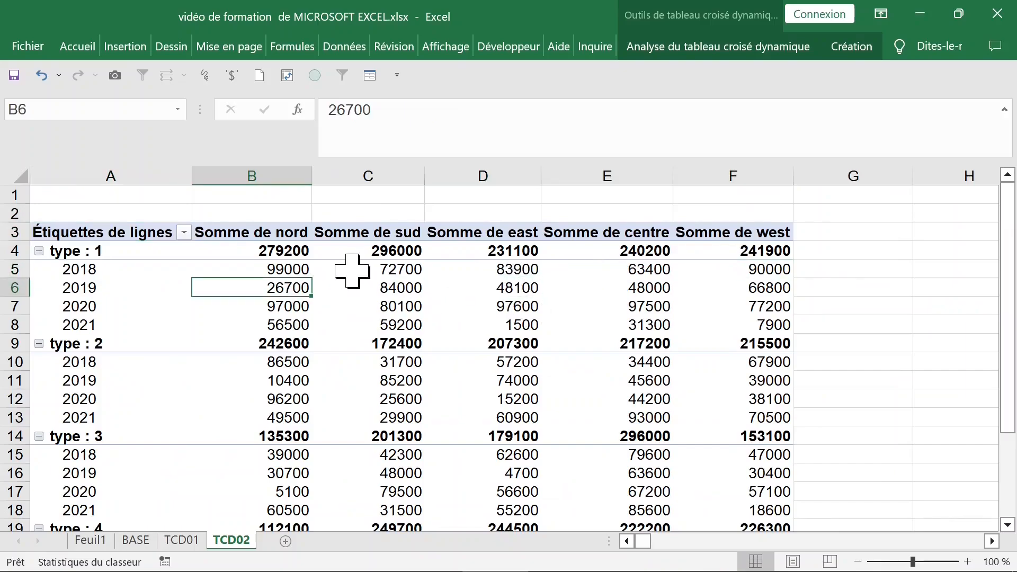
{"action": "left_click", "coordinate": [302, 269]}
{"action": "right_click", "coordinate": [269, 268]}
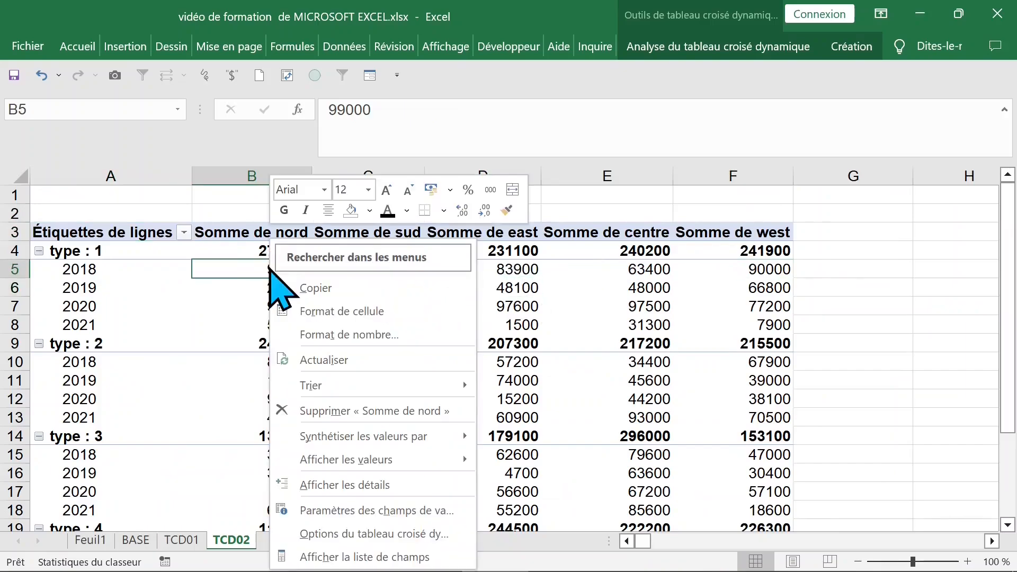
{"action": "left_click", "coordinate": [313, 335]}
{"action": "left_click", "coordinate": [98, 194]}
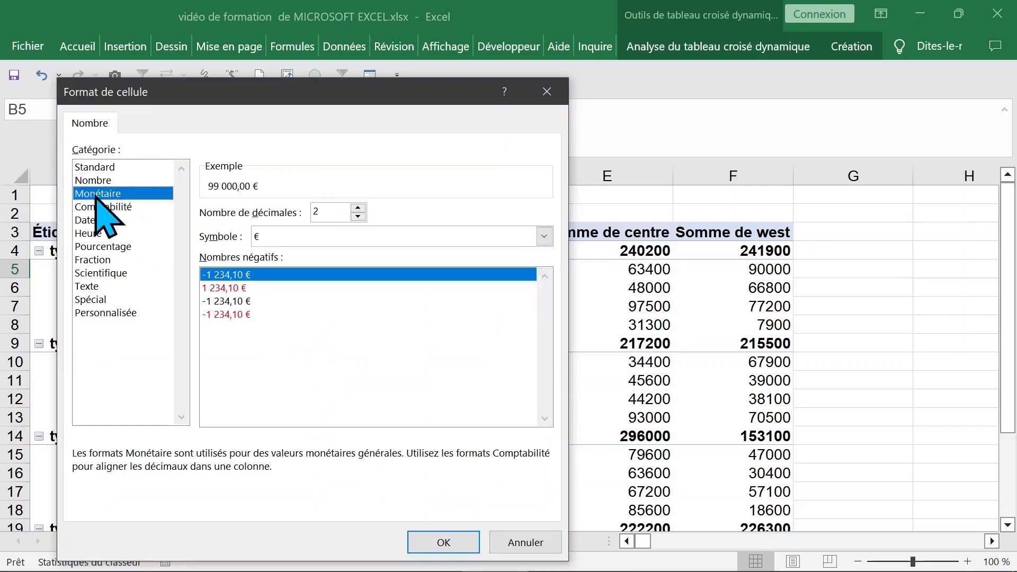
{"action": "left_click", "coordinate": [434, 541]}
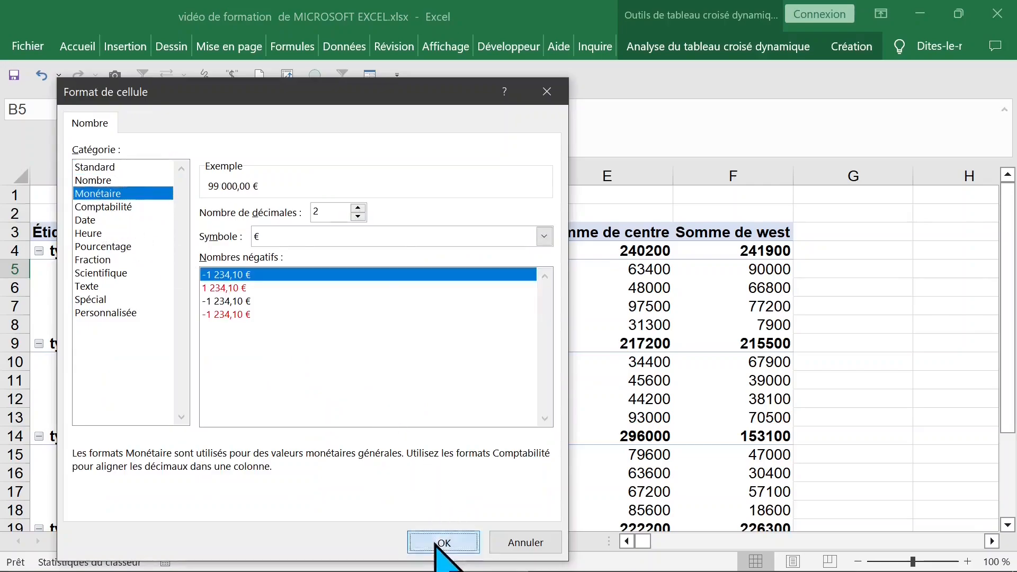
Set the number format of the Somme de sud and Somme de east values to Monétaire in € with 2 decimals
{"action": "right_click", "coordinate": [372, 254]}
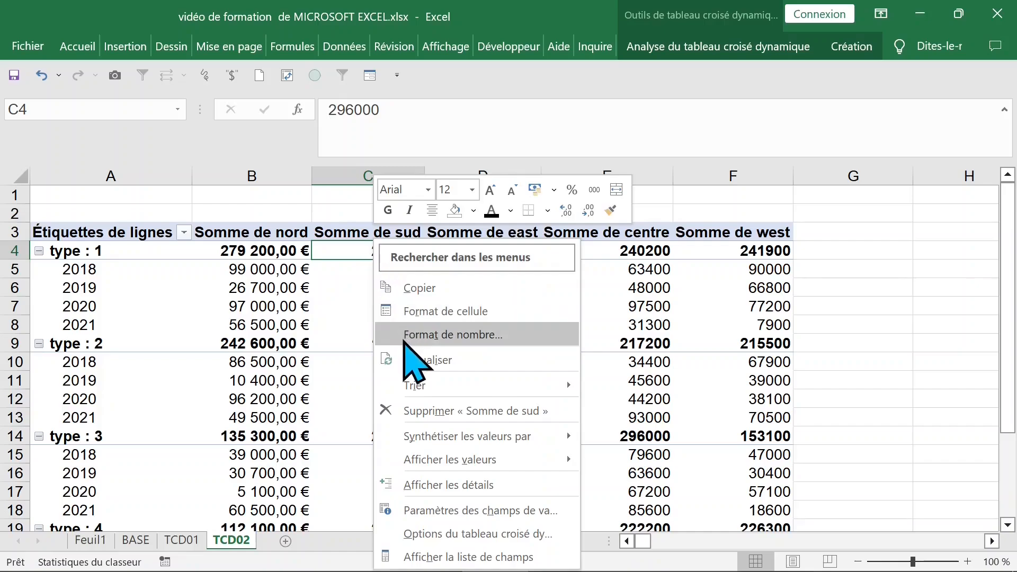
{"action": "left_click", "coordinate": [408, 341]}
{"action": "left_click", "coordinate": [191, 197]}
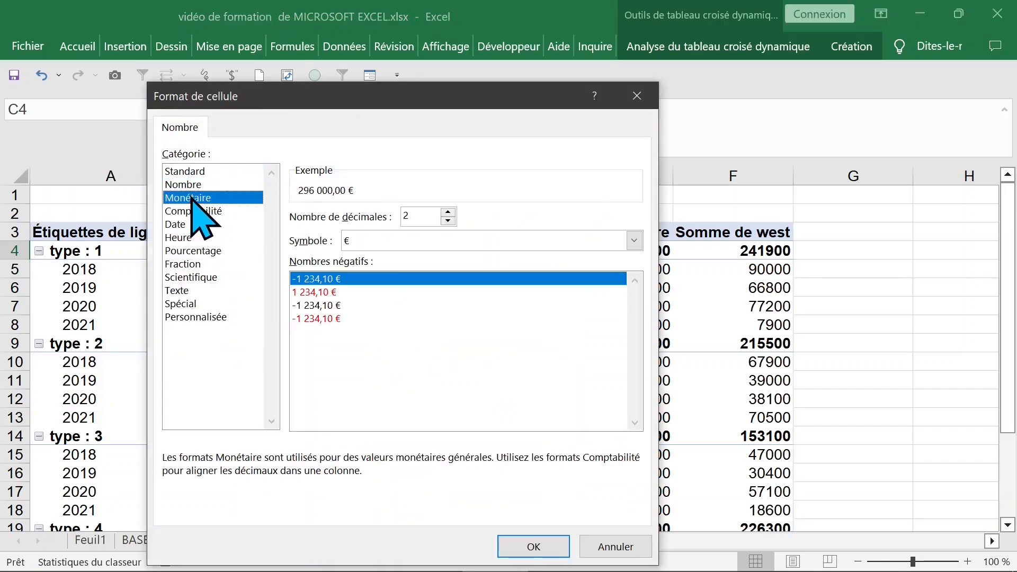
{"action": "left_click", "coordinate": [535, 549]}
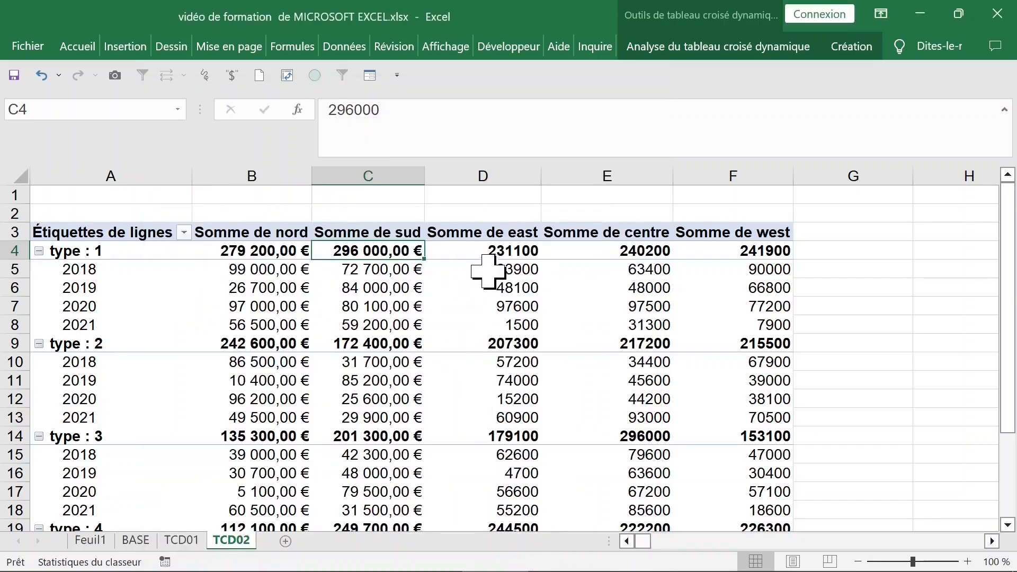
{"action": "right_click", "coordinate": [490, 251]}
{"action": "left_click", "coordinate": [521, 332]}
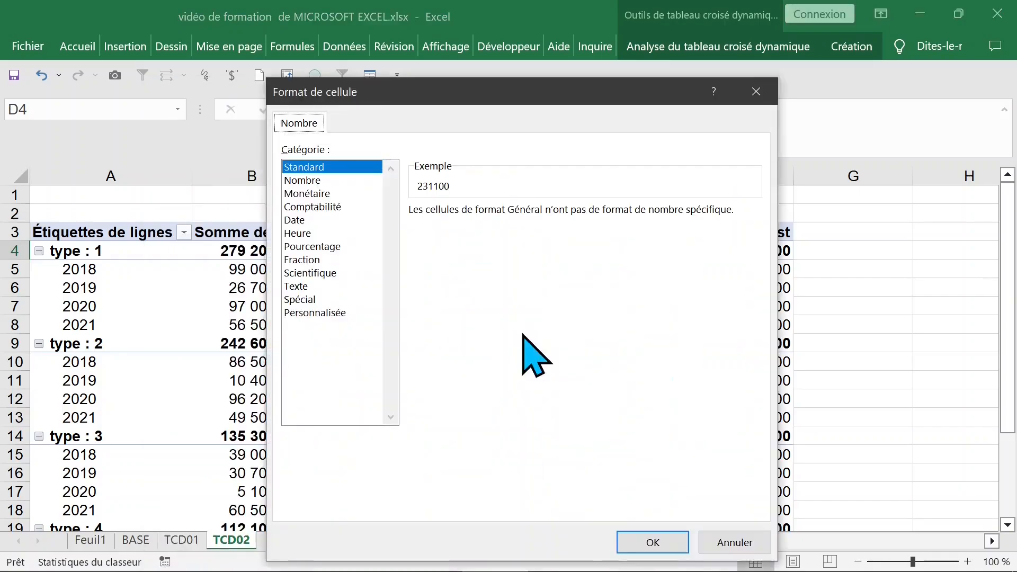
{"action": "left_click", "coordinate": [319, 195]}
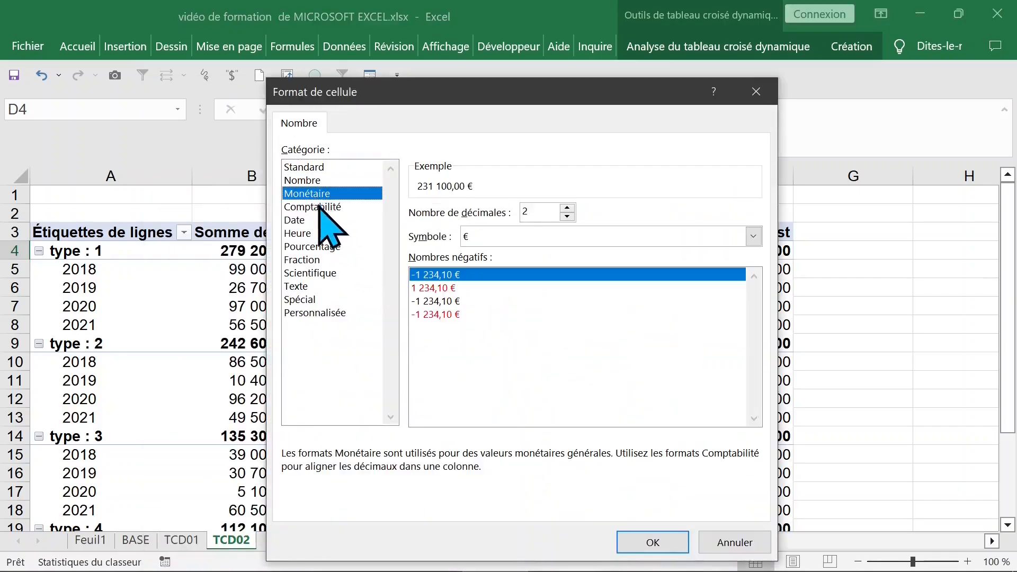
{"action": "left_click", "coordinate": [649, 541]}
Set the number format of the Somme de centre and Somme de west values to Monétaire in € with 2 decimals
{"action": "right_click", "coordinate": [602, 255]}
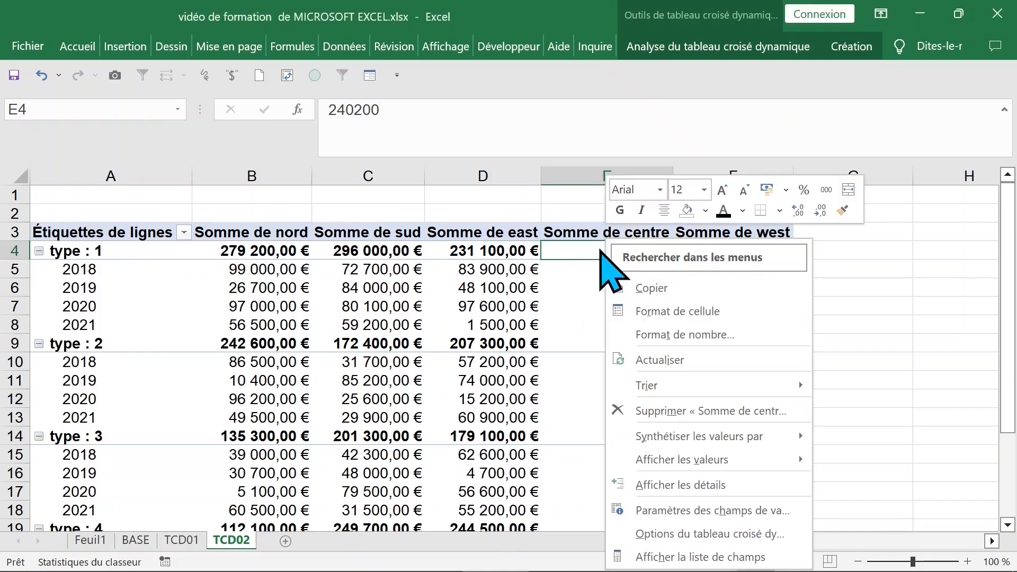
{"action": "left_click", "coordinate": [654, 333]}
{"action": "left_click", "coordinate": [442, 198]}
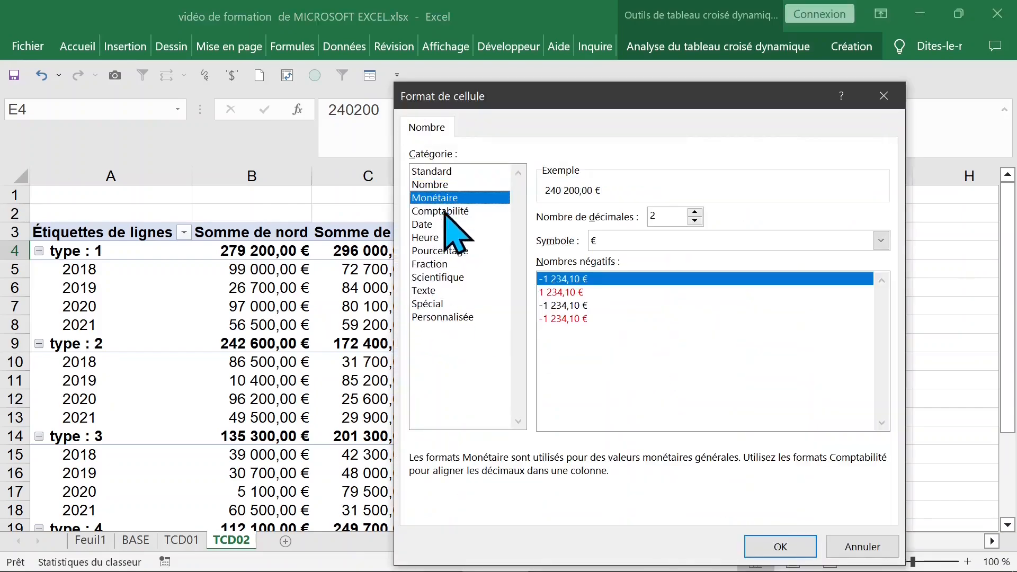
{"action": "left_click", "coordinate": [780, 547]}
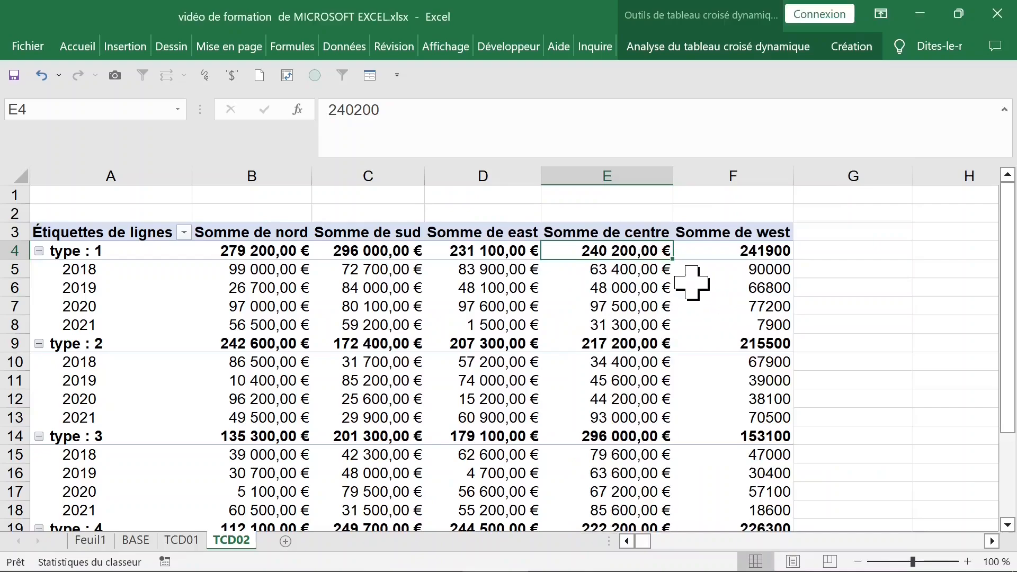
{"action": "left_click", "coordinate": [747, 255]}
{"action": "right_click", "coordinate": [747, 254]}
{"action": "left_click", "coordinate": [783, 335]}
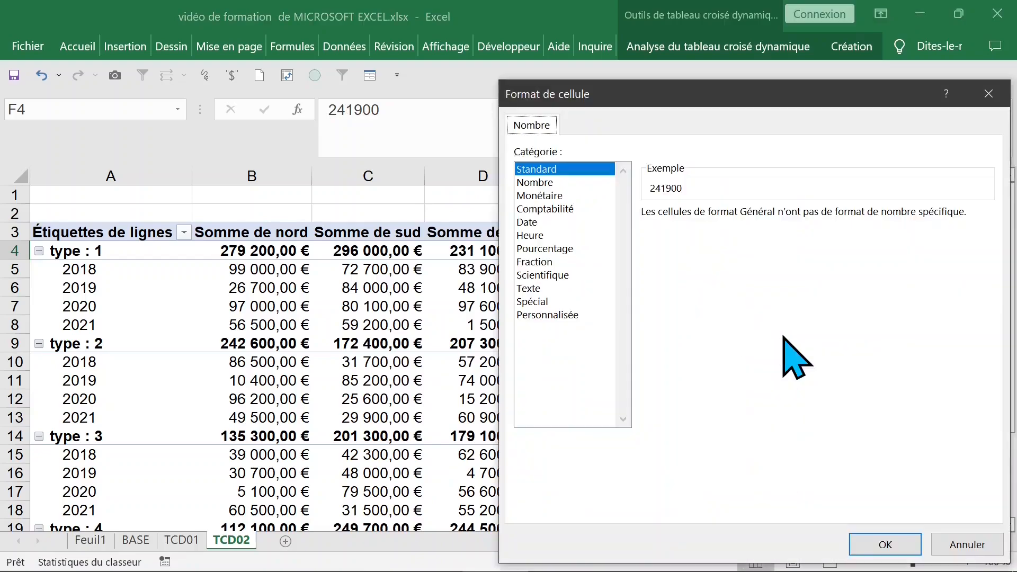
{"action": "left_click", "coordinate": [554, 196]}
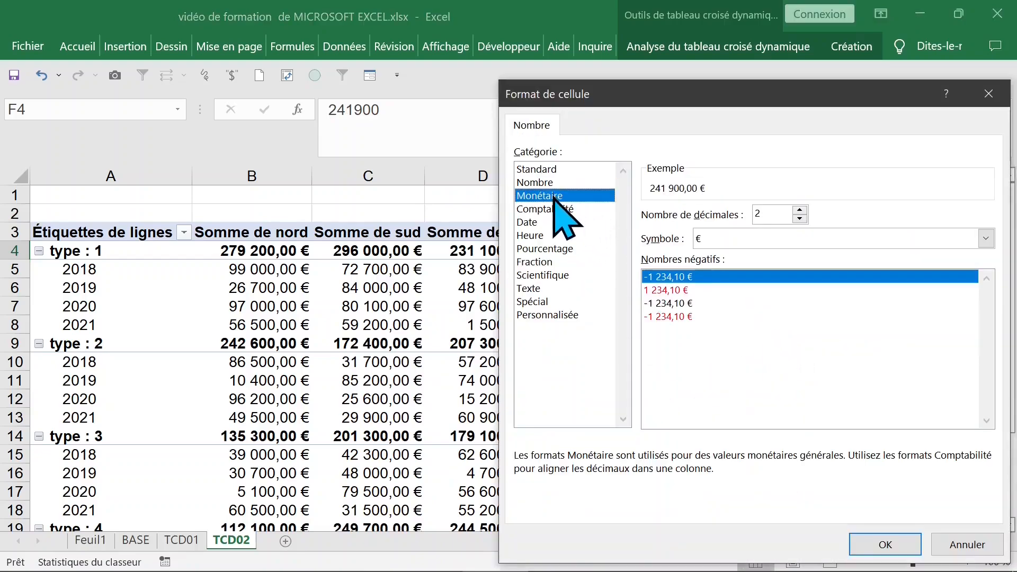
{"action": "left_click", "coordinate": [883, 544]}
Change the pivot table's report layout to tabular form
{"action": "left_click", "coordinate": [397, 270]}
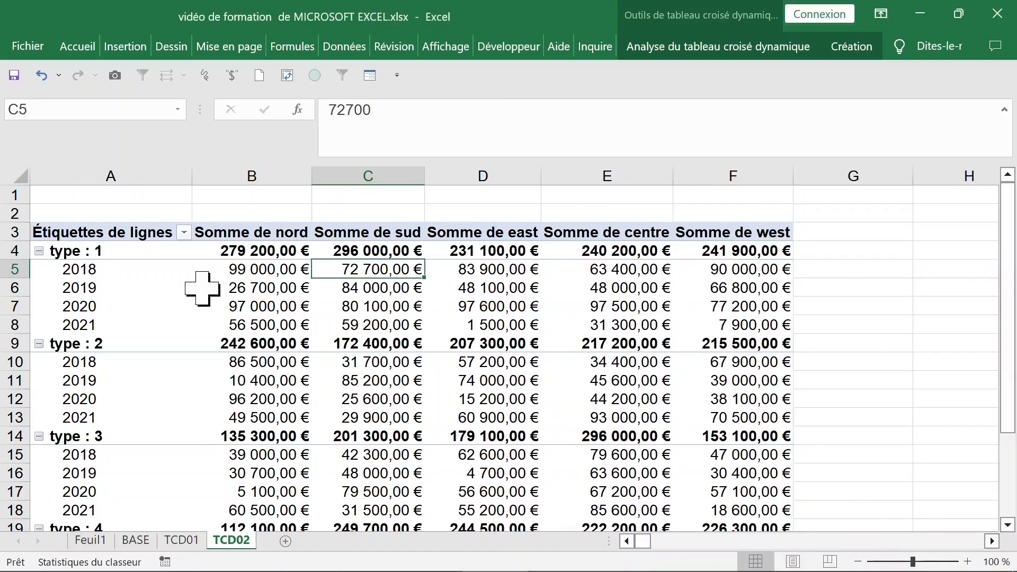
{"action": "left_click", "coordinate": [149, 277]}
{"action": "left_click", "coordinate": [183, 312]}
{"action": "left_click", "coordinate": [184, 281]}
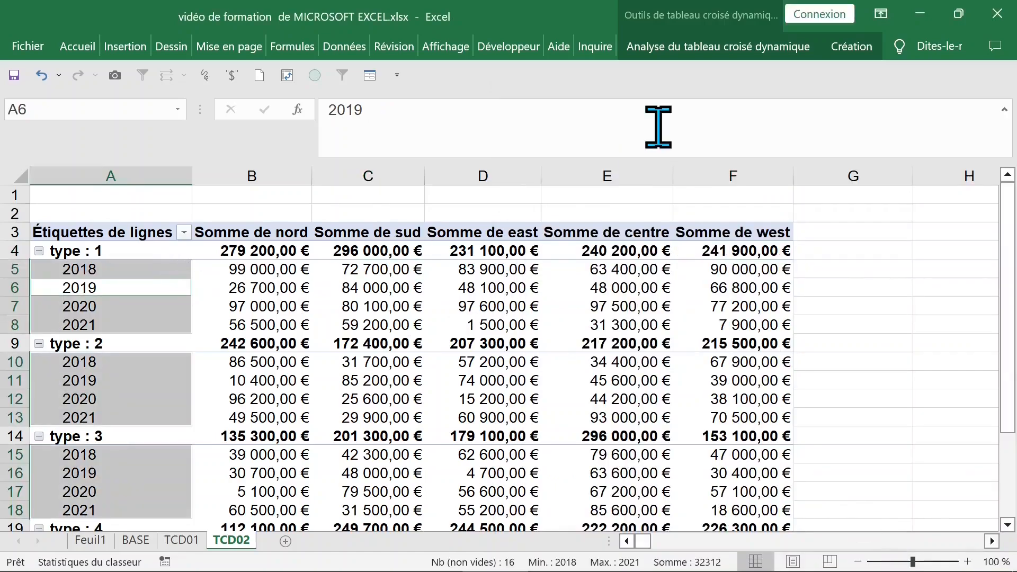
{"action": "left_click", "coordinate": [694, 48]}
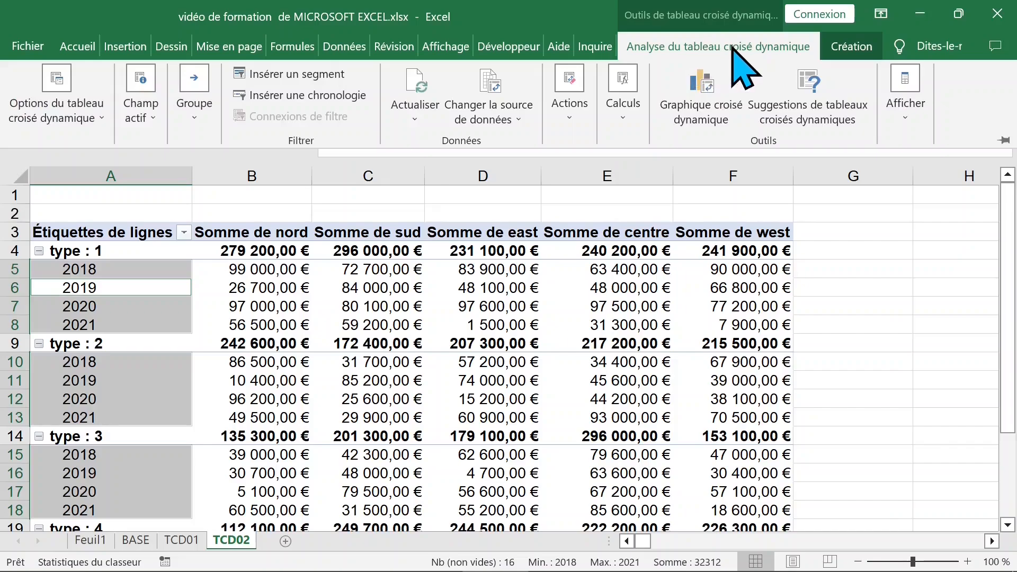
{"action": "left_click", "coordinate": [845, 48]}
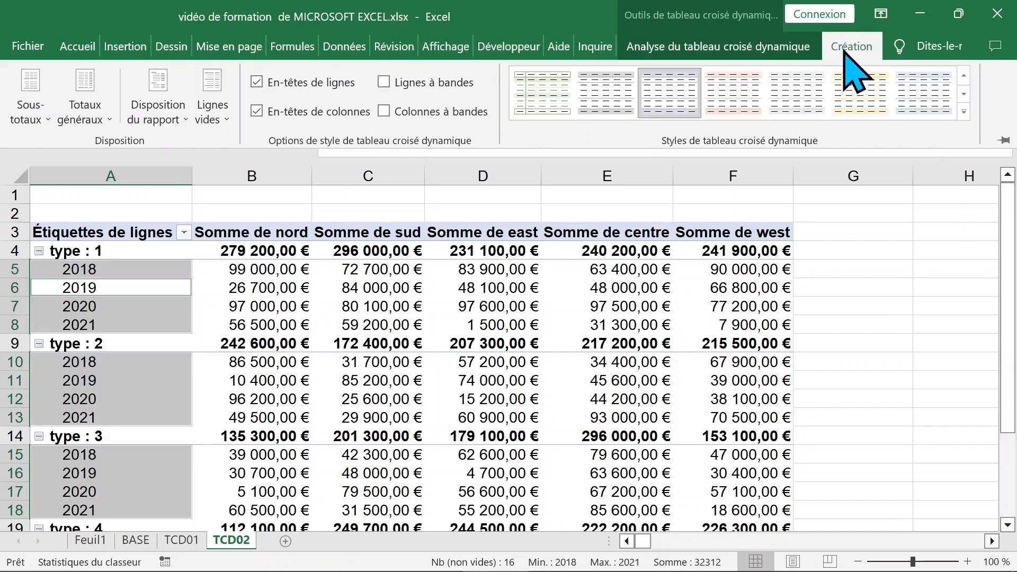
{"action": "left_click", "coordinate": [175, 125]}
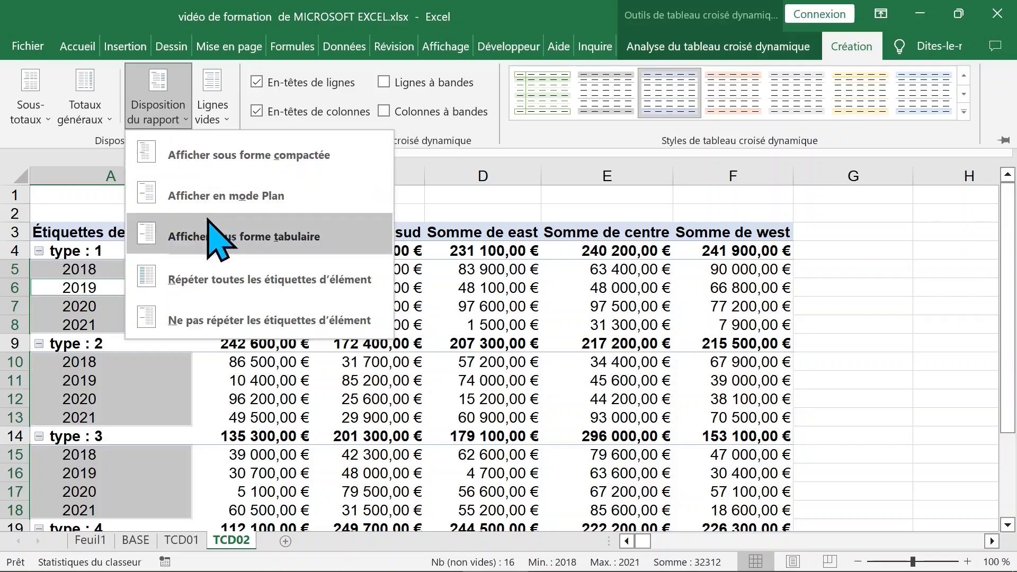
{"action": "left_click", "coordinate": [215, 236]}
Set the pivot table's report layout to repeat all item labels
{"action": "left_click", "coordinate": [144, 286]}
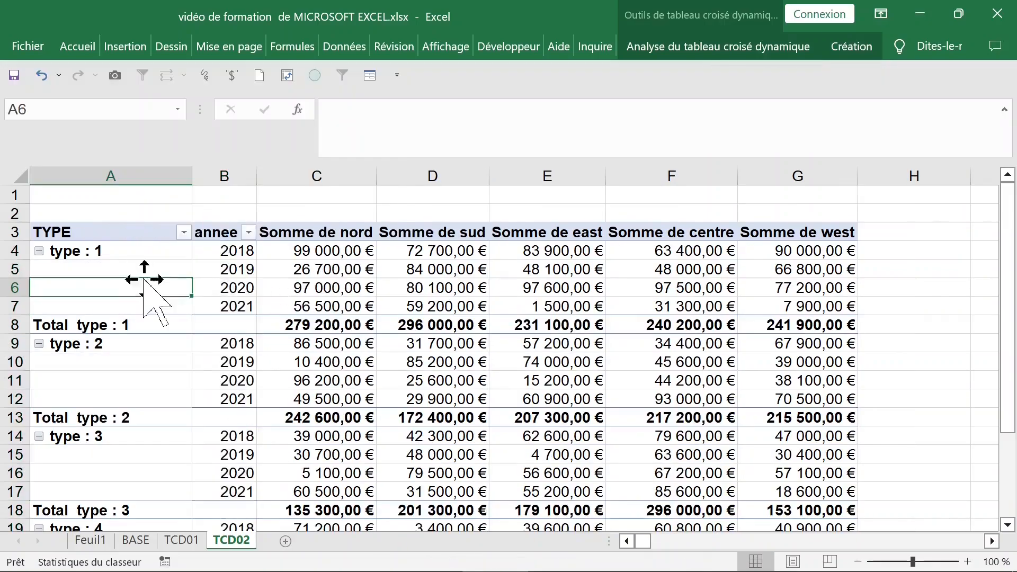
{"action": "scroll", "coordinate": [122, 270], "scroll_direction": "down", "scroll_amount": 5}
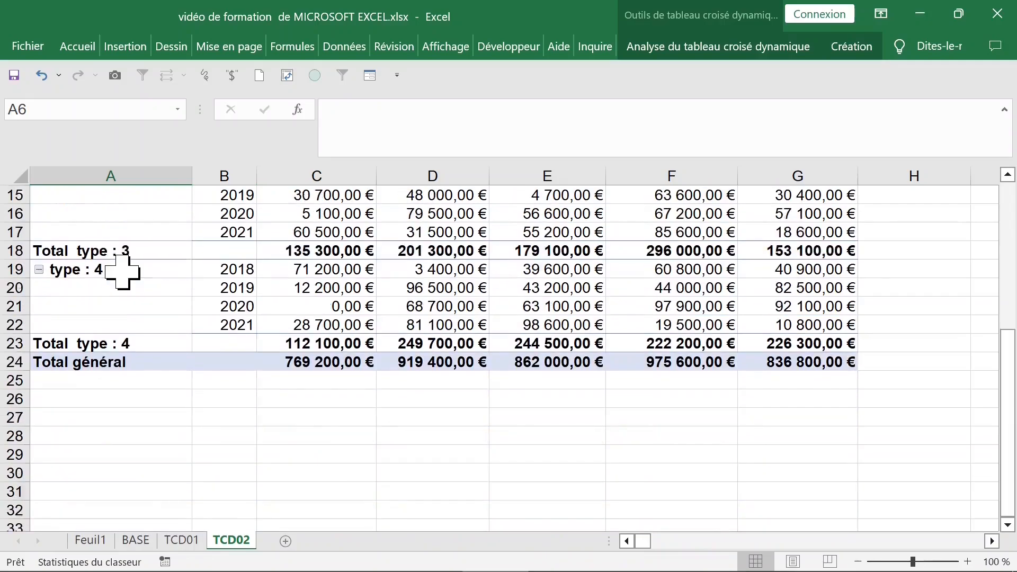
{"action": "scroll", "coordinate": [122, 272], "scroll_direction": "up", "scroll_amount": 5}
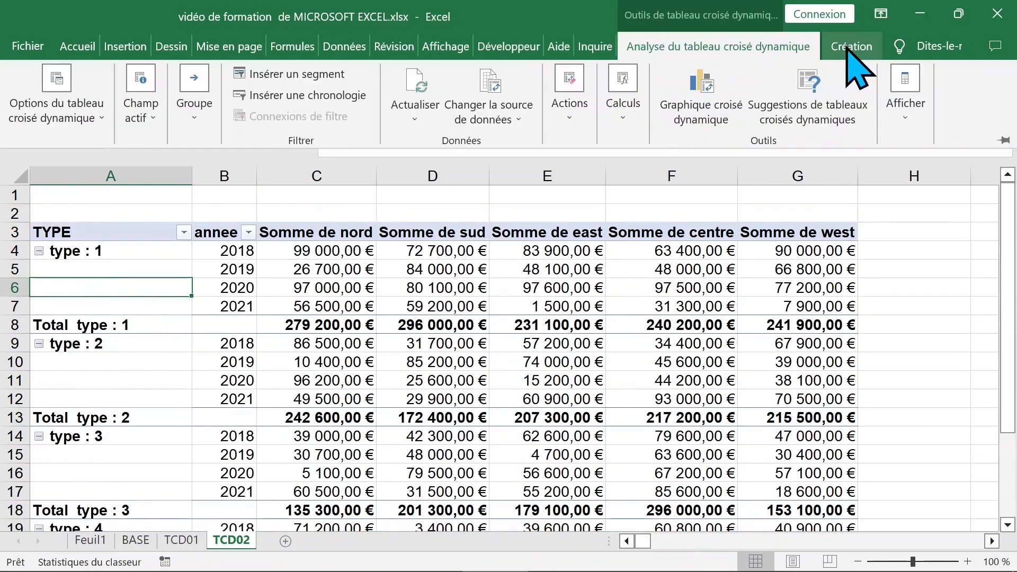
{"action": "left_click", "coordinate": [847, 46]}
{"action": "left_click", "coordinate": [185, 121]}
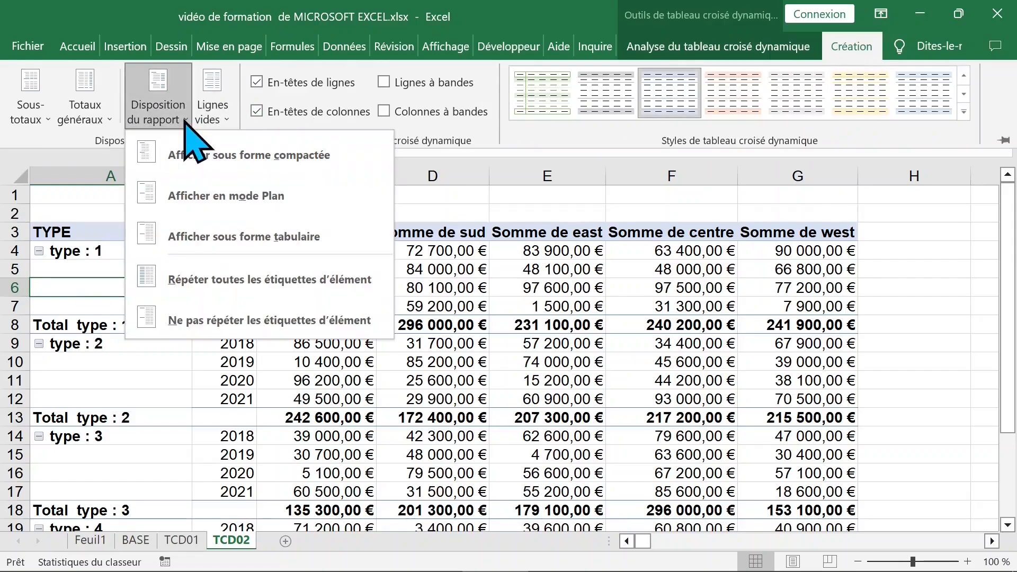
{"action": "left_click", "coordinate": [297, 281]}
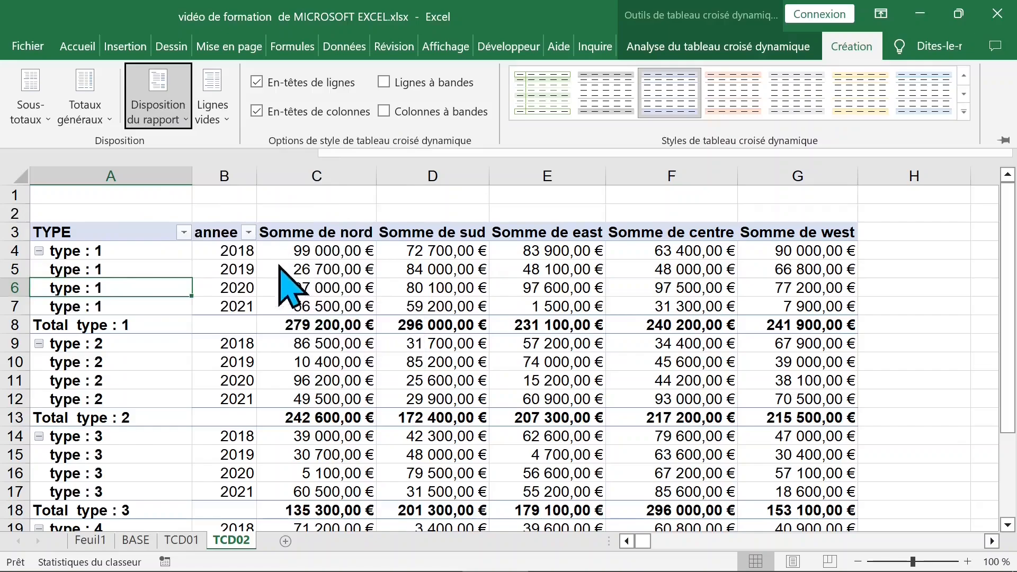
{"action": "left_click", "coordinate": [267, 284]}
{"action": "left_click", "coordinate": [394, 283]}
{"action": "left_click", "coordinate": [540, 286]}
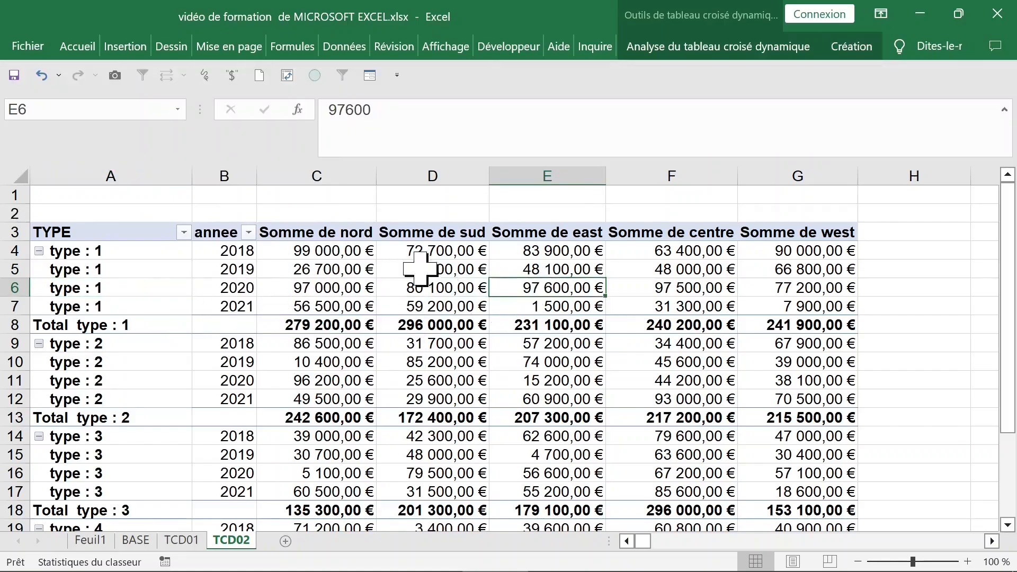
Change the summary calculation of the nord and sud value fields to Moyenne
{"action": "scroll", "coordinate": [223, 264], "scroll_direction": "down", "scroll_amount": 1}
{"action": "left_click", "coordinate": [302, 232]}
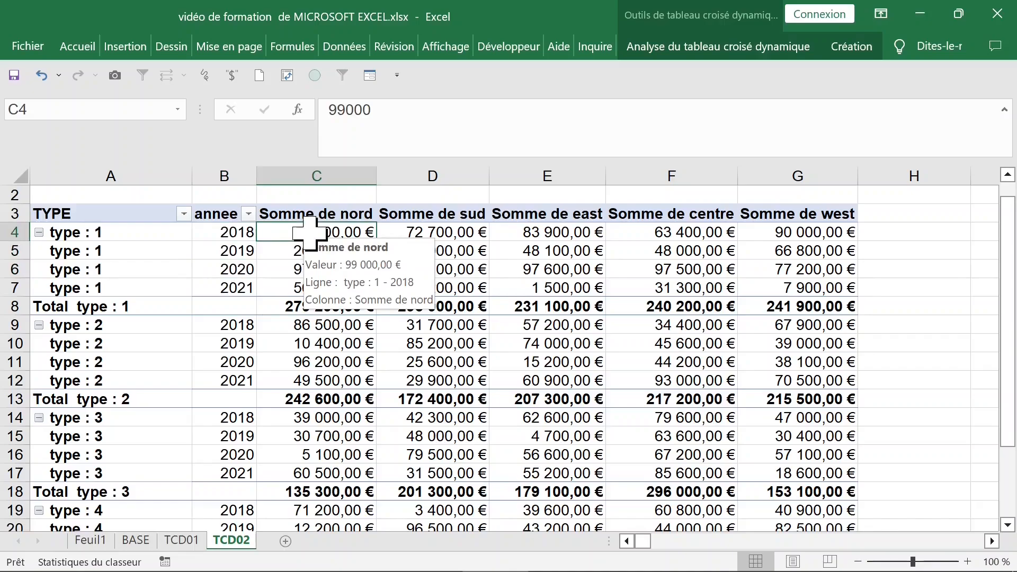
{"action": "left_click", "coordinate": [307, 214]}
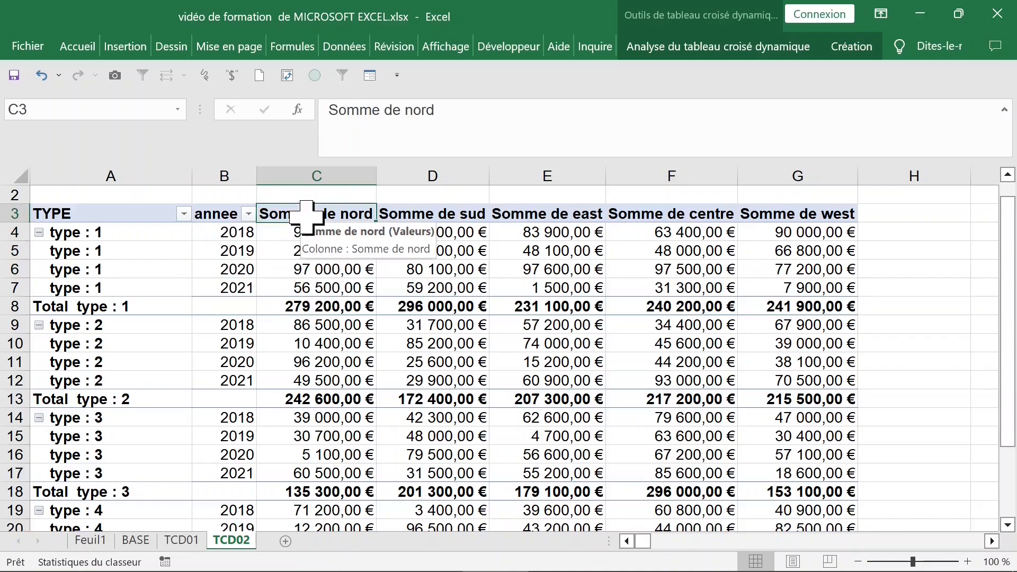
{"action": "double_click", "coordinate": [306, 214]}
{"action": "left_click", "coordinate": [529, 383]}
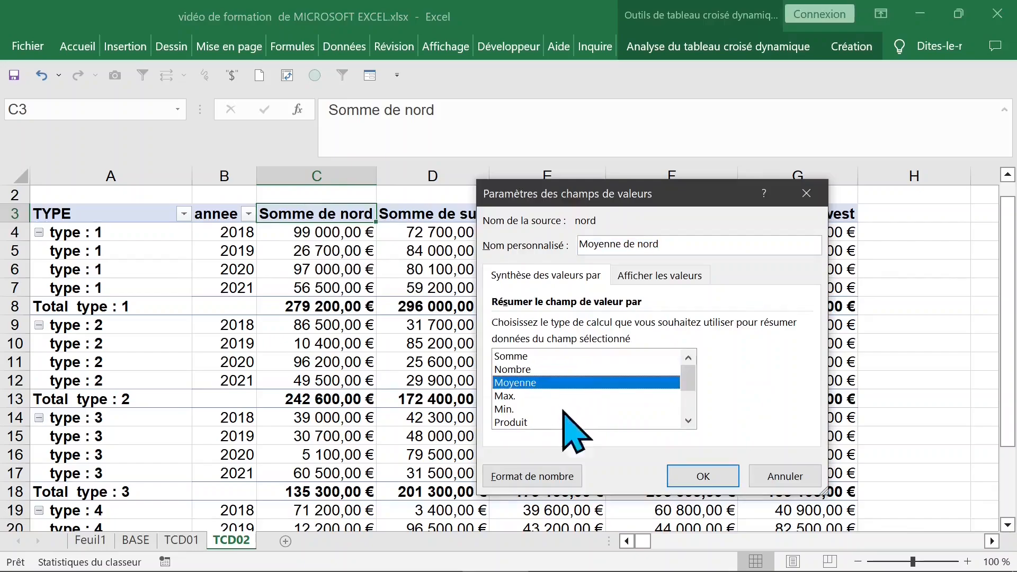
{"action": "left_click", "coordinate": [702, 476]}
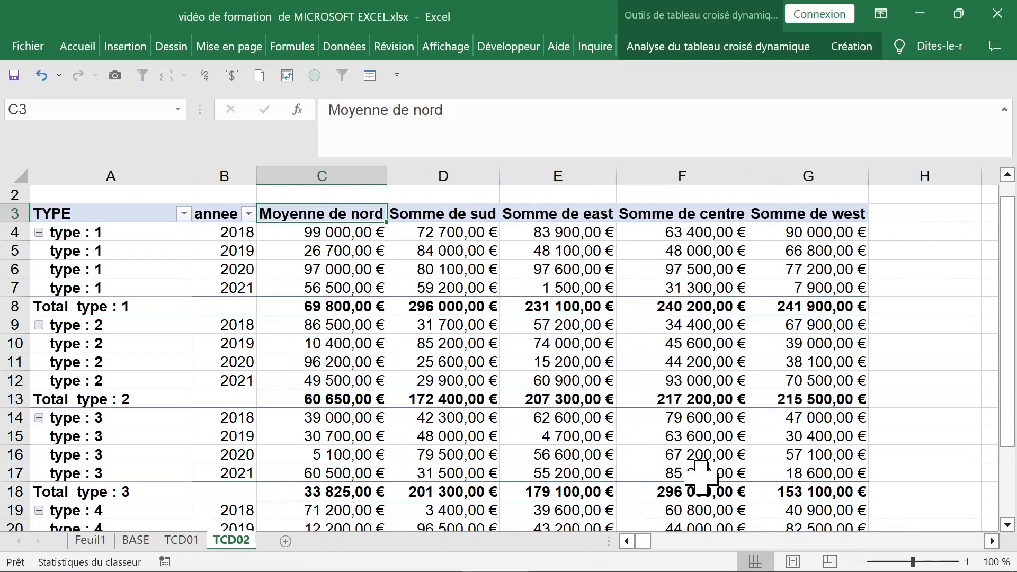
{"action": "left_click", "coordinate": [432, 212]}
{"action": "double_click", "coordinate": [447, 215]}
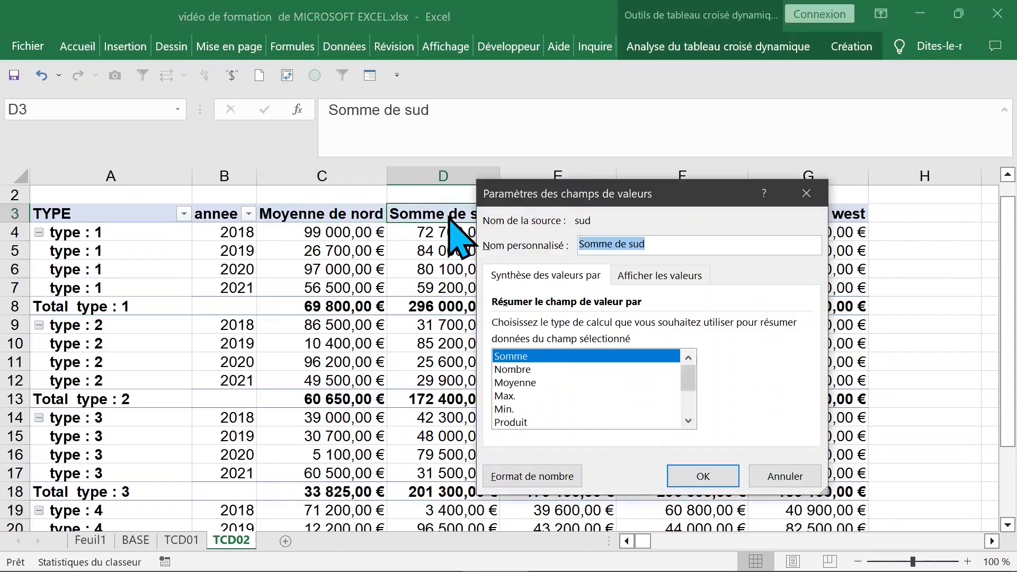
{"action": "left_click", "coordinate": [535, 382]}
{"action": "left_click", "coordinate": [715, 474]}
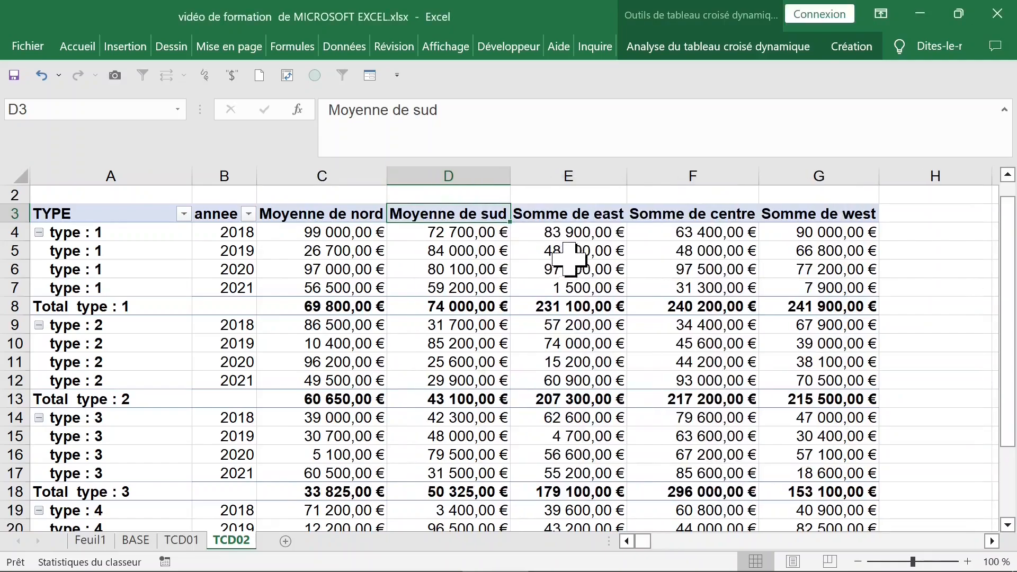
Change the summary calculation of the east, centre and west value fields to Moyenne
{"action": "double_click", "coordinate": [563, 214]}
{"action": "left_click", "coordinate": [518, 386]}
{"action": "key", "text": "Return"}
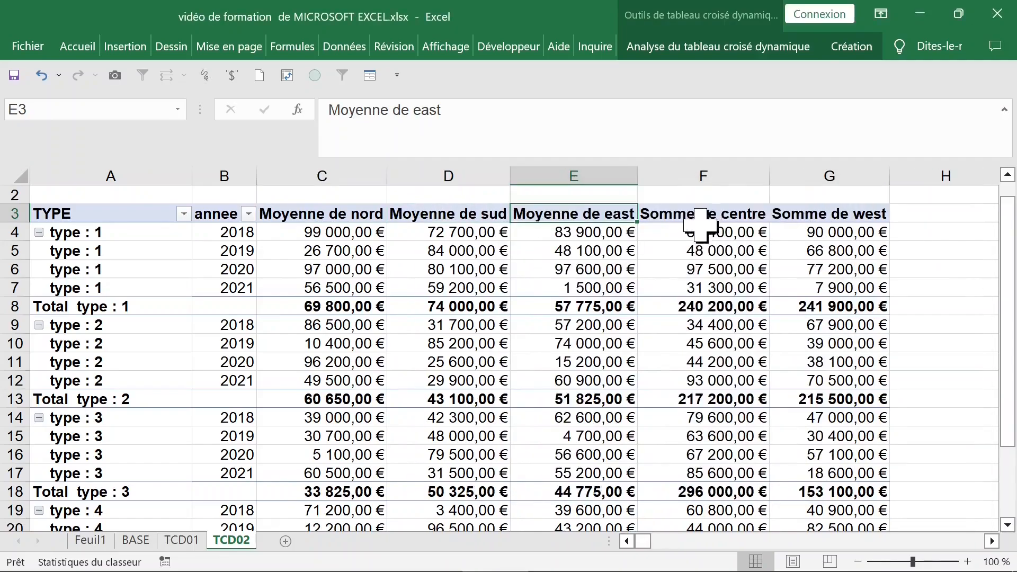
{"action": "double_click", "coordinate": [703, 216]}
{"action": "left_click", "coordinate": [522, 382]}
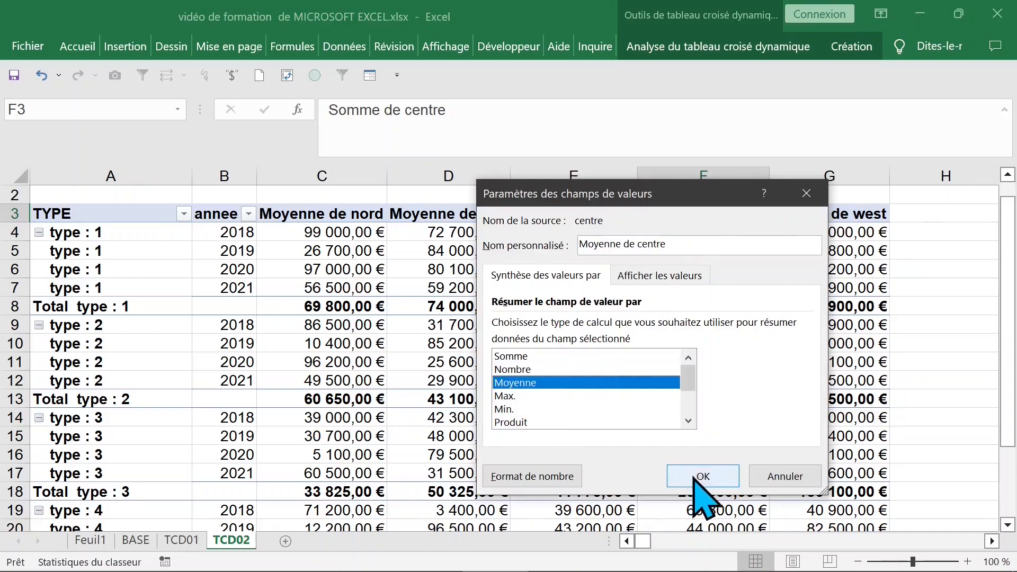
{"action": "left_click", "coordinate": [699, 476]}
{"action": "double_click", "coordinate": [848, 215]}
{"action": "left_click", "coordinate": [528, 382]}
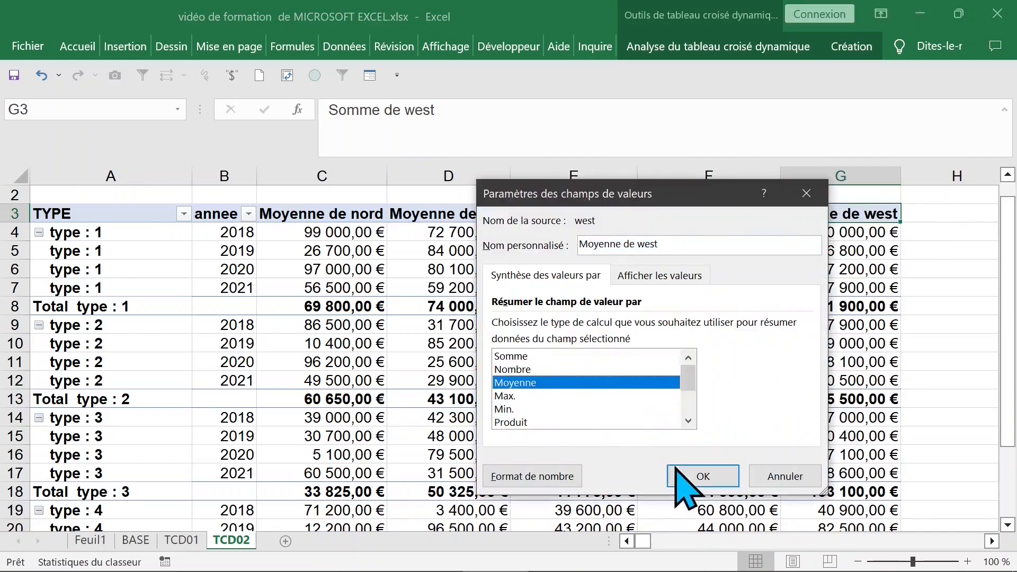
{"action": "left_click", "coordinate": [701, 477]}
Show the pivot table's field list and move annee to the report filter area
{"action": "left_click", "coordinate": [266, 286]}
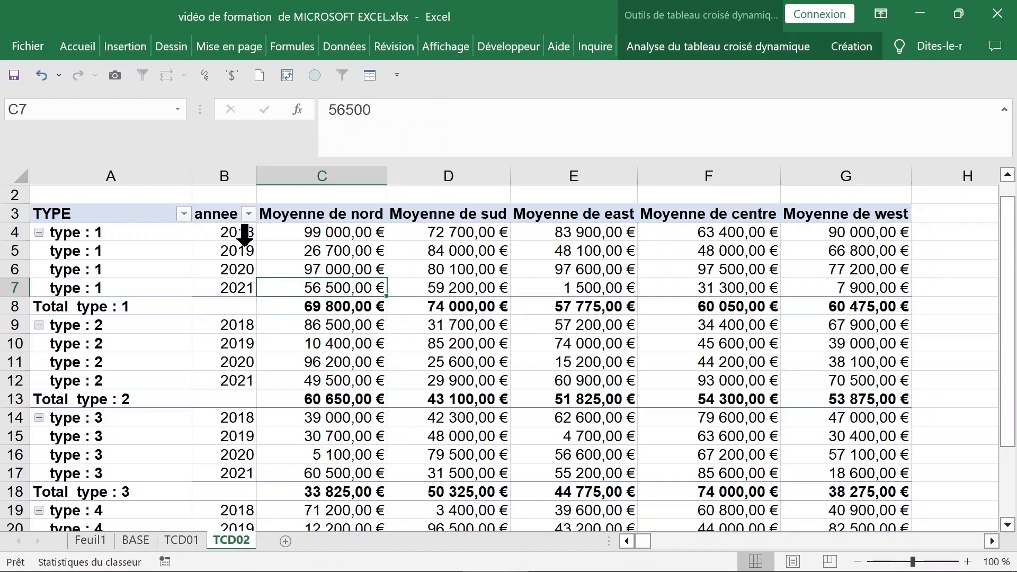
{"action": "left_click", "coordinate": [237, 236]}
{"action": "right_click", "coordinate": [234, 238]}
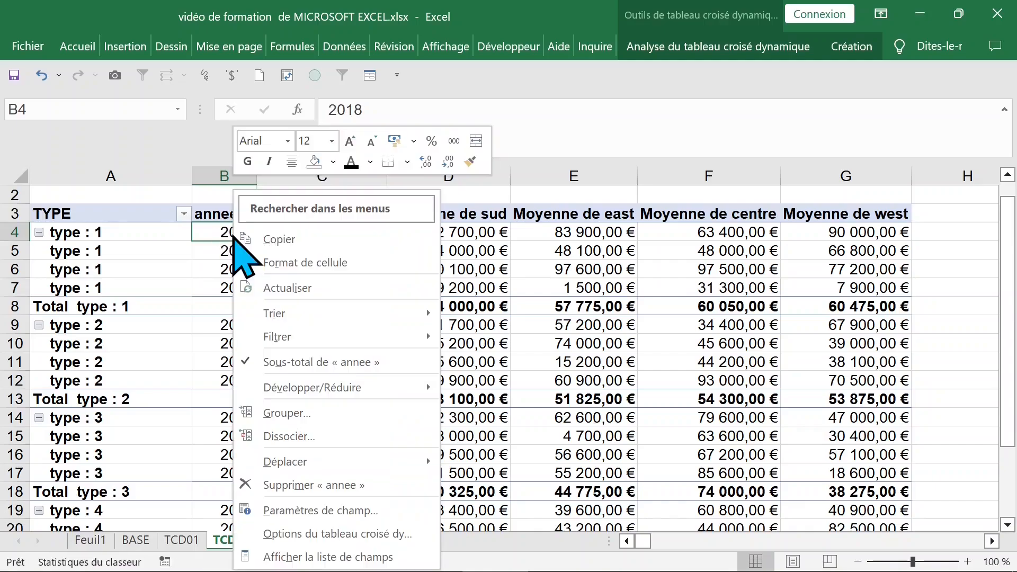
{"action": "left_click", "coordinate": [290, 550]}
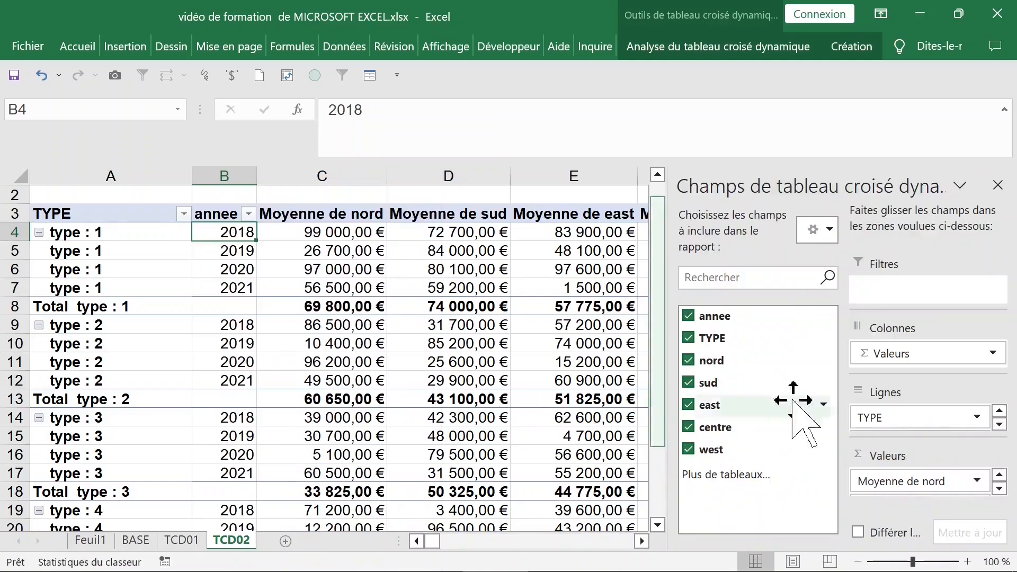
{"action": "right_click", "coordinate": [741, 315]}
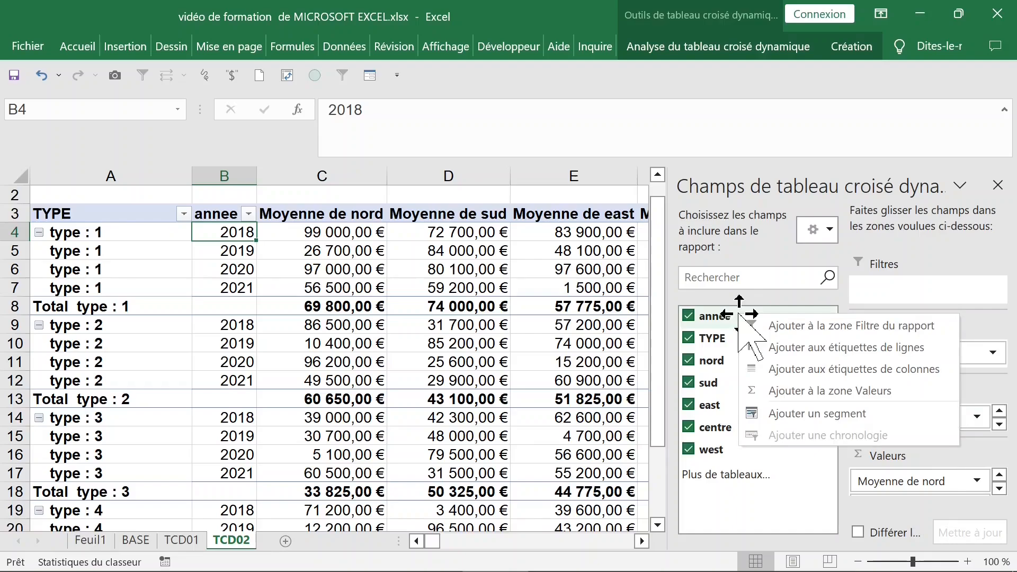
{"action": "left_click", "coordinate": [814, 328]}
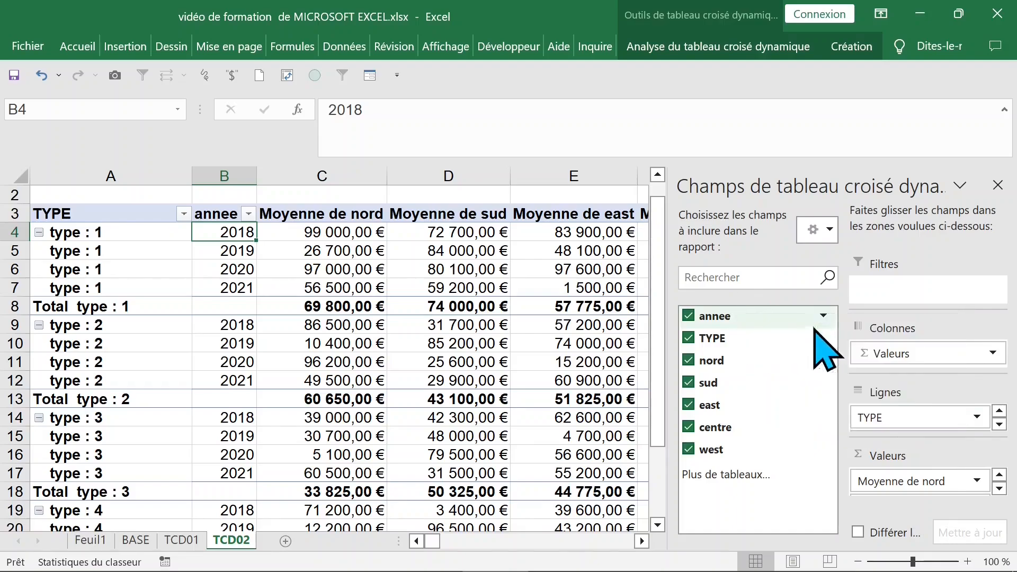
Hide the pivot table's field list and check the choices offered by the annee report filter without applying one
{"action": "left_click", "coordinate": [998, 185]}
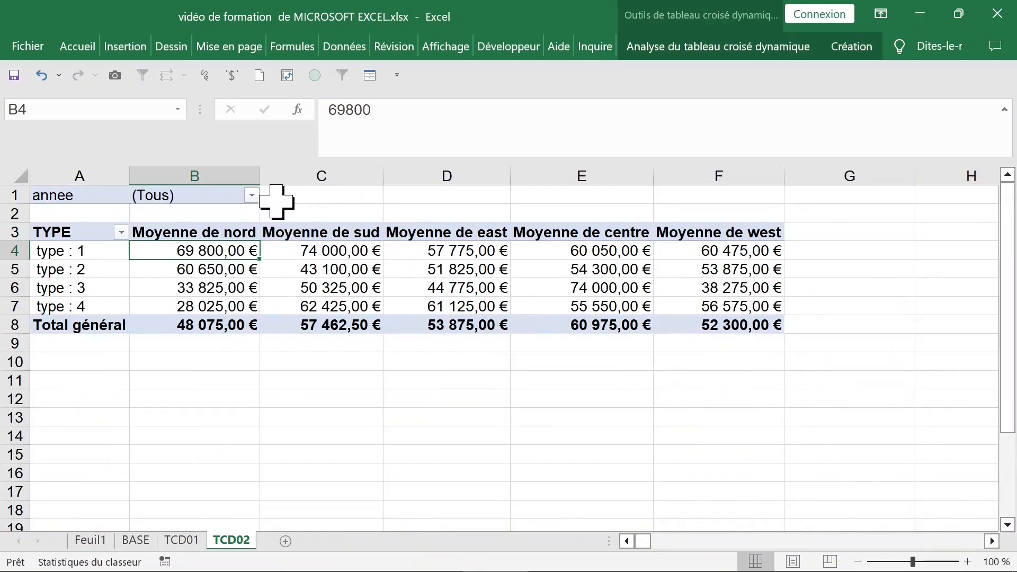
{"action": "left_click", "coordinate": [251, 195]}
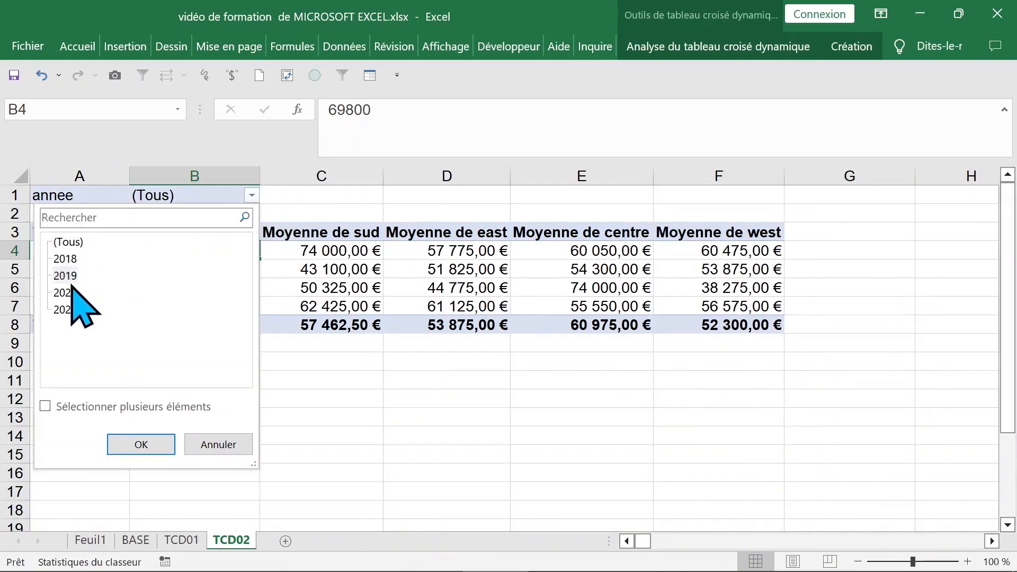
{"action": "left_click", "coordinate": [231, 444]}
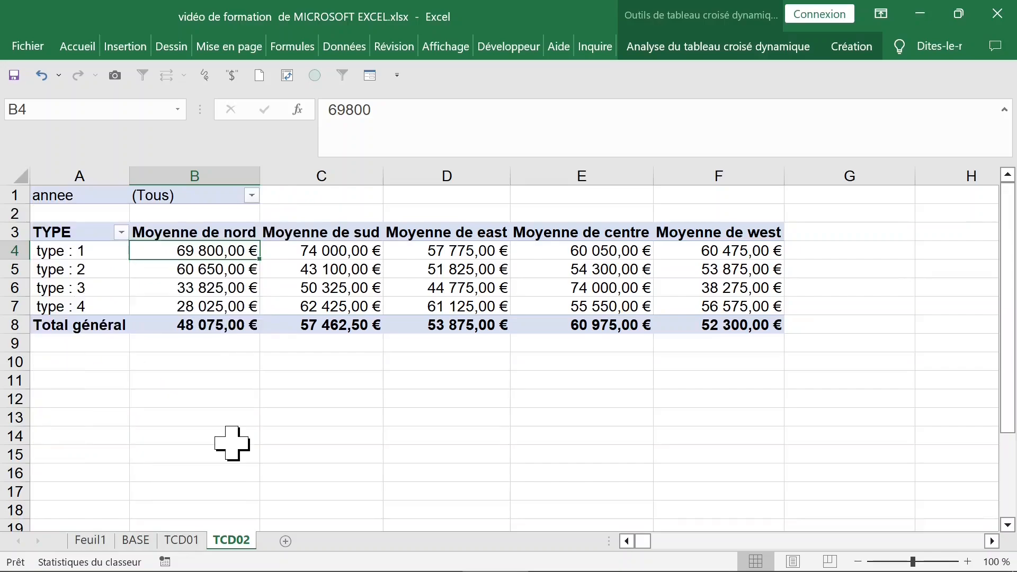
{"action": "left_click", "coordinate": [416, 283]}
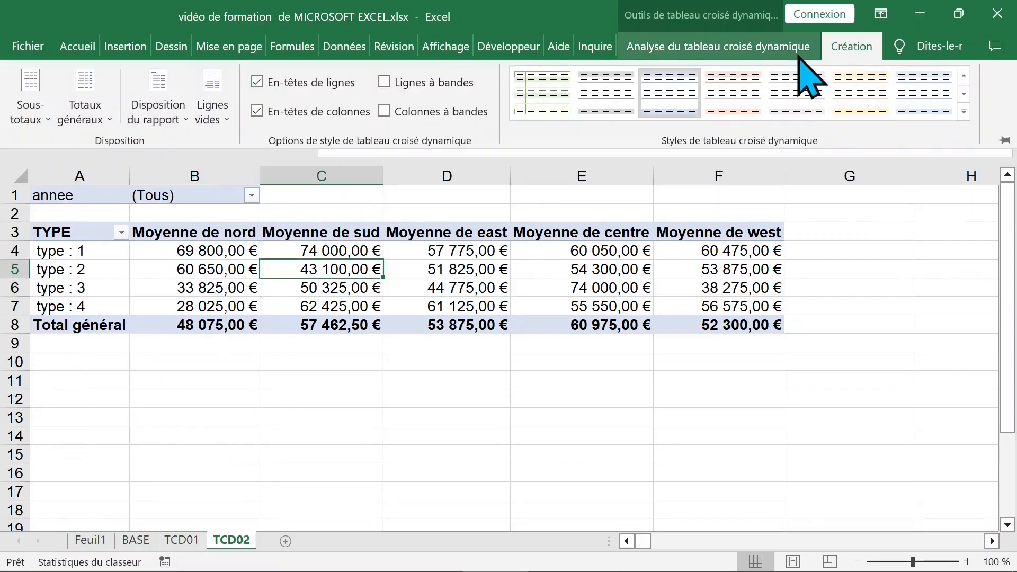
{"action": "left_click", "coordinate": [745, 47]}
{"action": "left_click", "coordinate": [829, 47]}
{"action": "left_click", "coordinate": [738, 48]}
{"action": "left_click", "coordinate": [853, 46]}
{"action": "left_click", "coordinate": [742, 48]}
{"action": "left_click", "coordinate": [853, 46]}
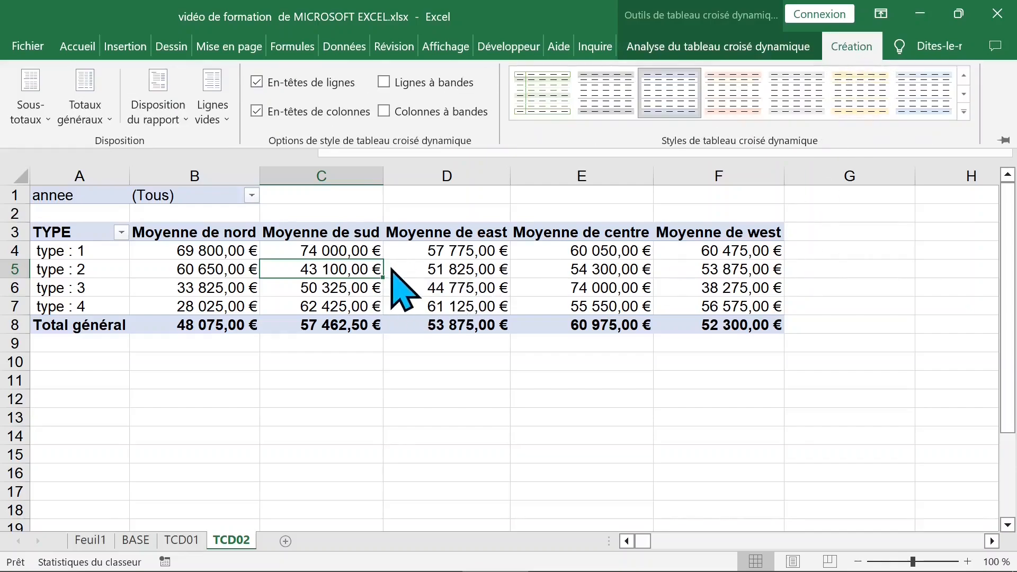
{"action": "key", "text": "ctrl+F1"}
{"action": "left_click", "coordinate": [895, 268]}
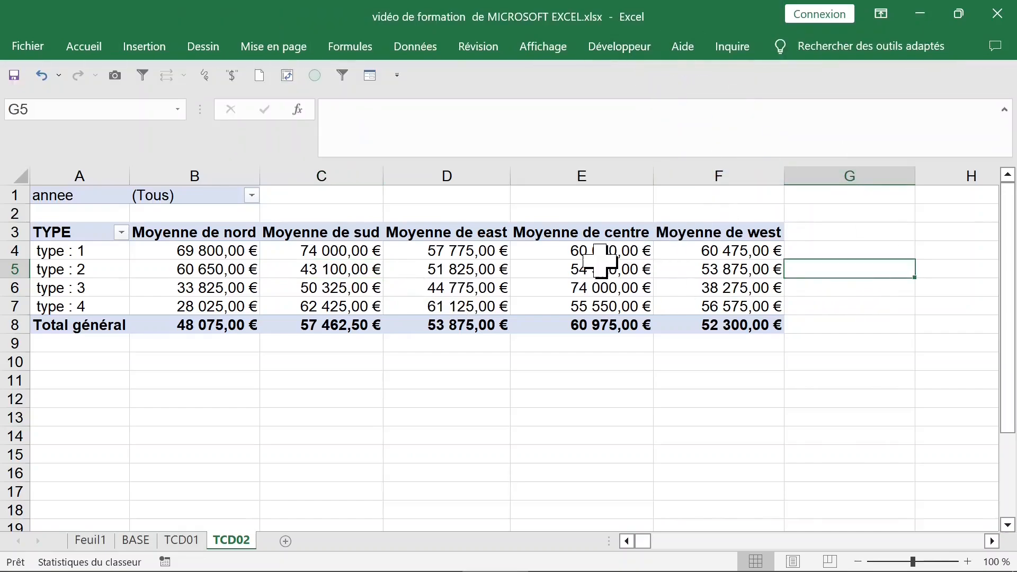
Generate separate report filter pages for annee from the TCD02 pivot table
{"action": "left_click", "coordinate": [564, 255]}
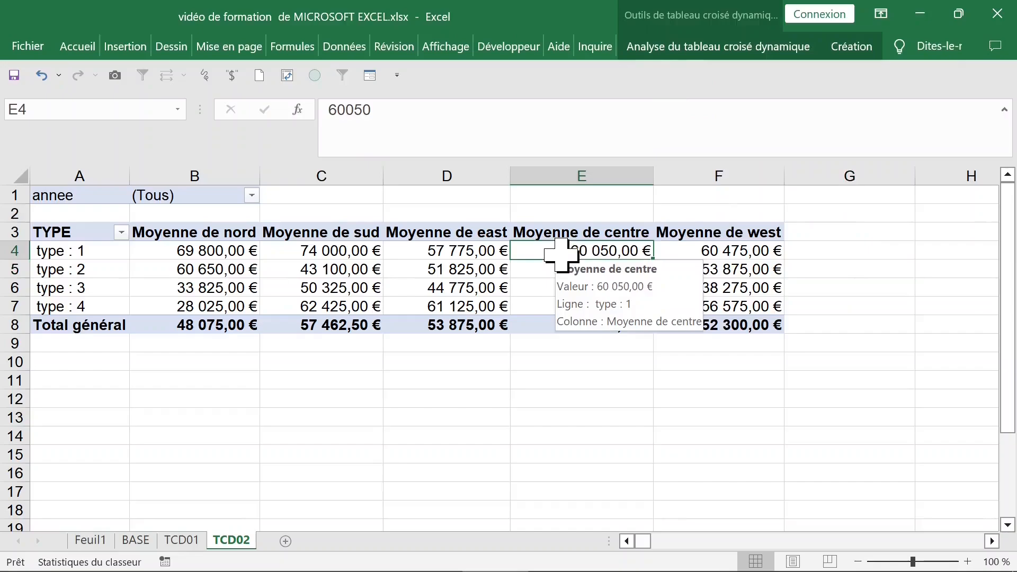
{"action": "left_click", "coordinate": [670, 14]}
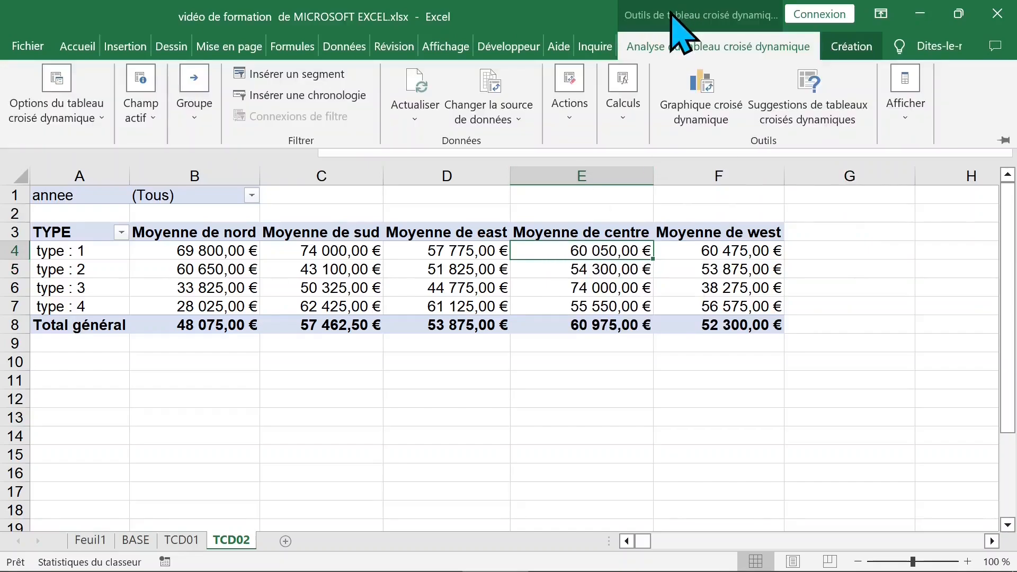
{"action": "left_click", "coordinate": [847, 46]}
{"action": "left_click", "coordinate": [689, 46]}
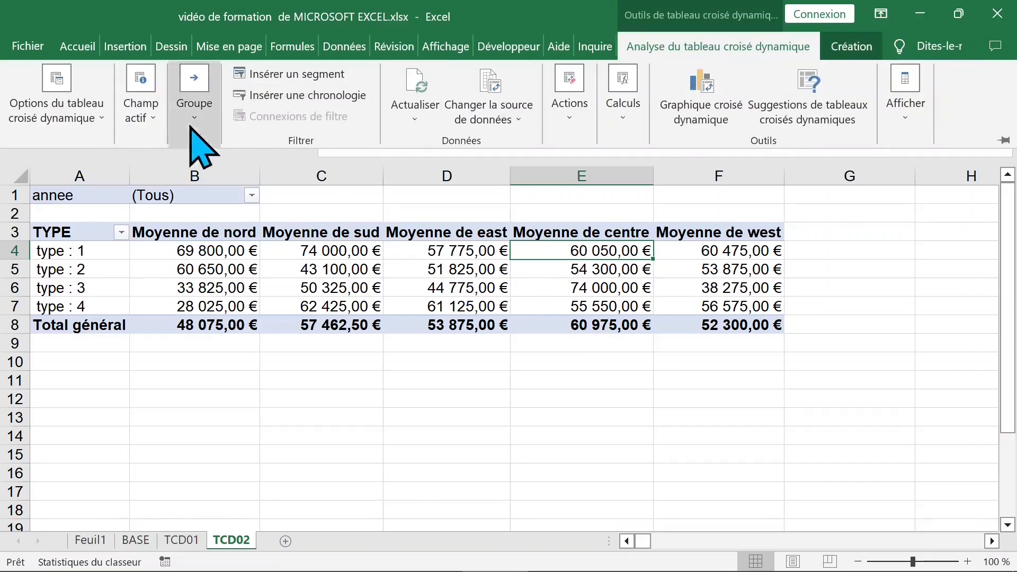
{"action": "left_click", "coordinate": [103, 139]}
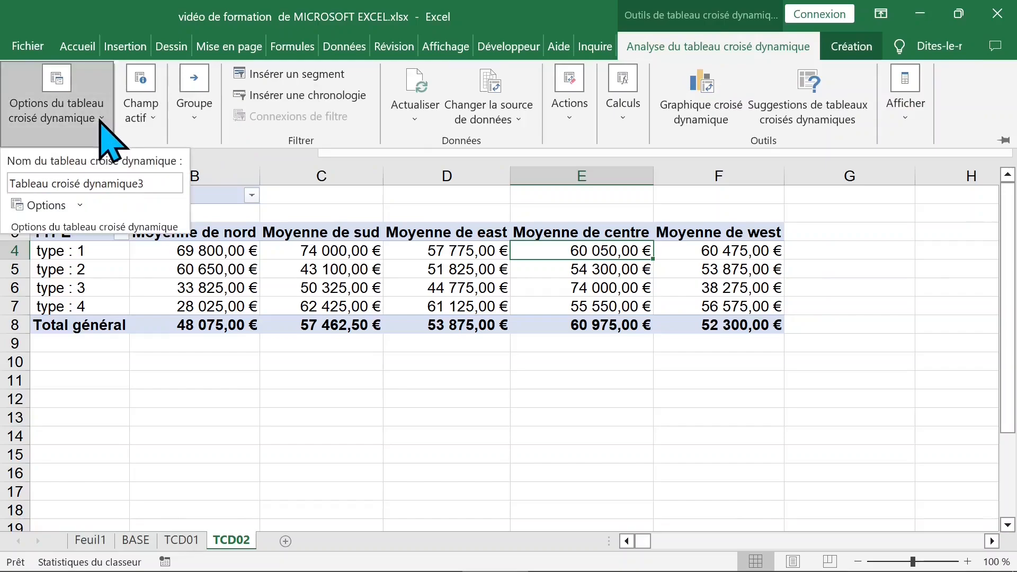
{"action": "left_click", "coordinate": [79, 205]}
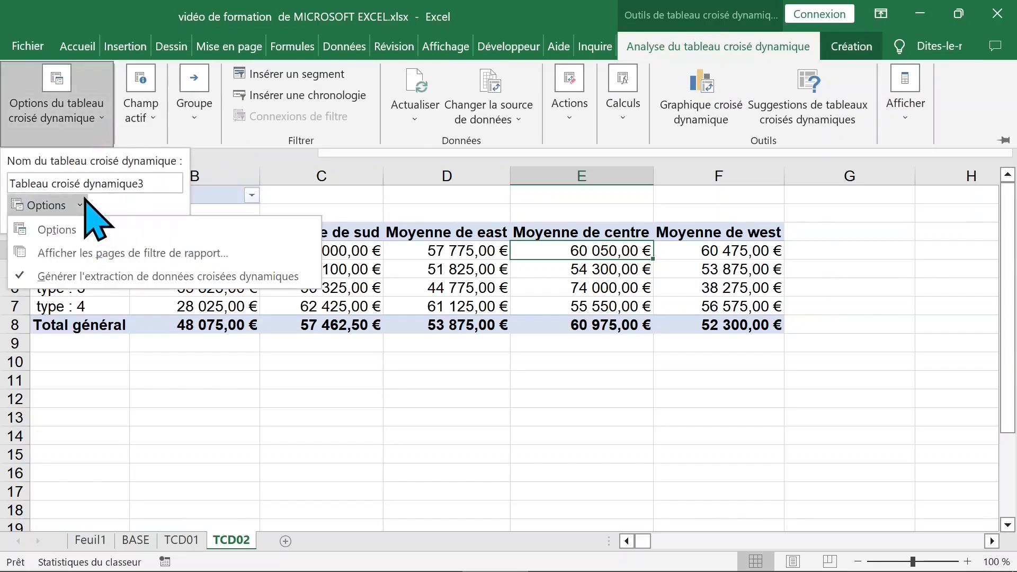
{"action": "left_click", "coordinate": [189, 257]}
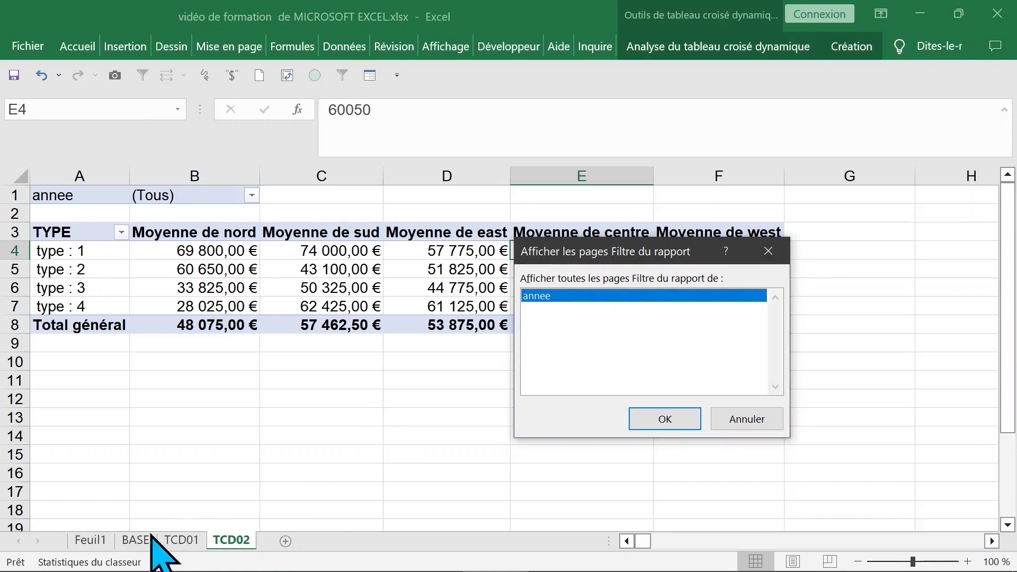
{"action": "left_click", "coordinate": [665, 419]}
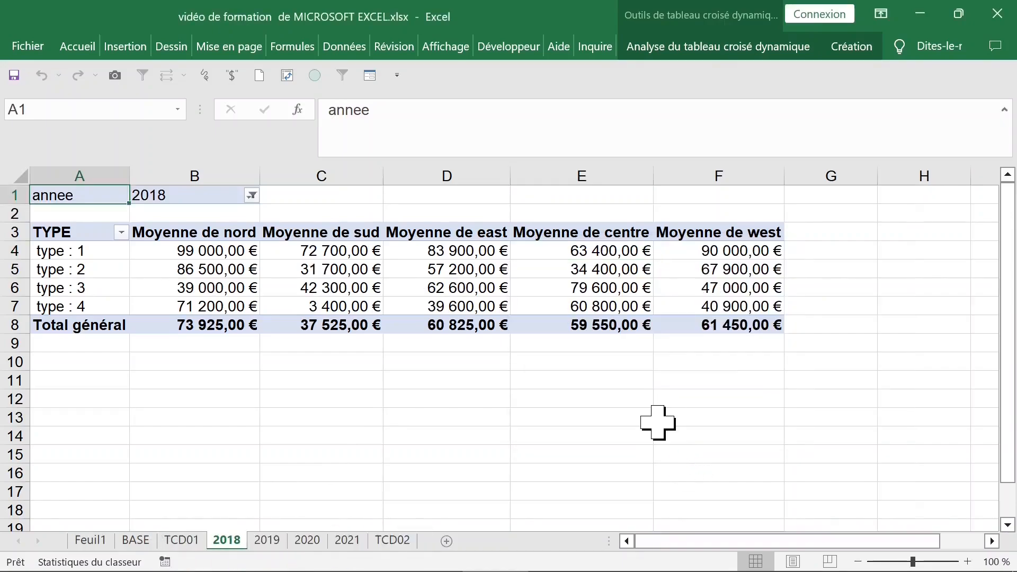
Examine the generated sheets 2019, 2020 and 2021 and compare them with the TCD02 pivot table
{"action": "left_click", "coordinate": [278, 541]}
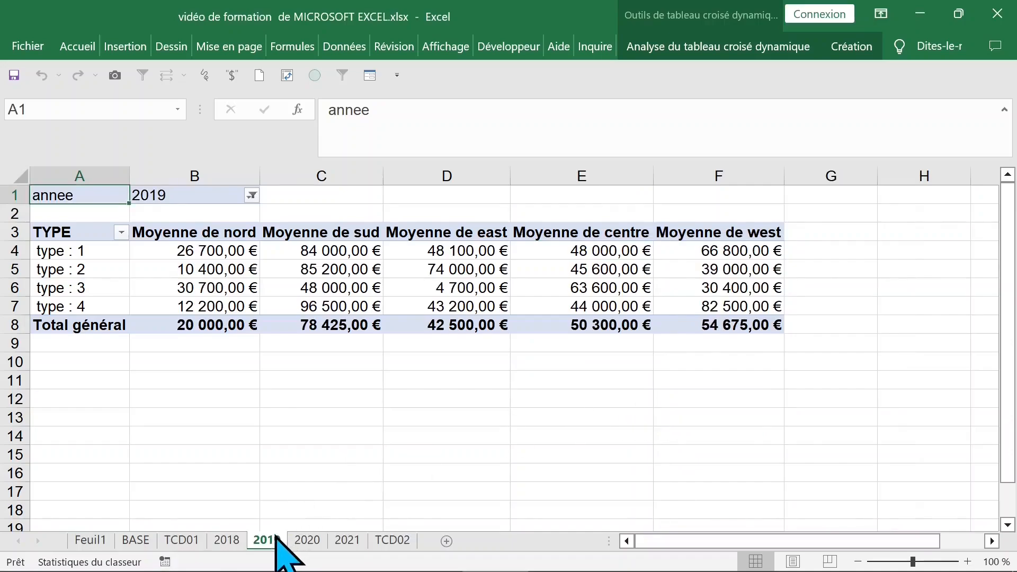
{"action": "left_click", "coordinate": [311, 540]}
{"action": "left_click", "coordinate": [348, 541]}
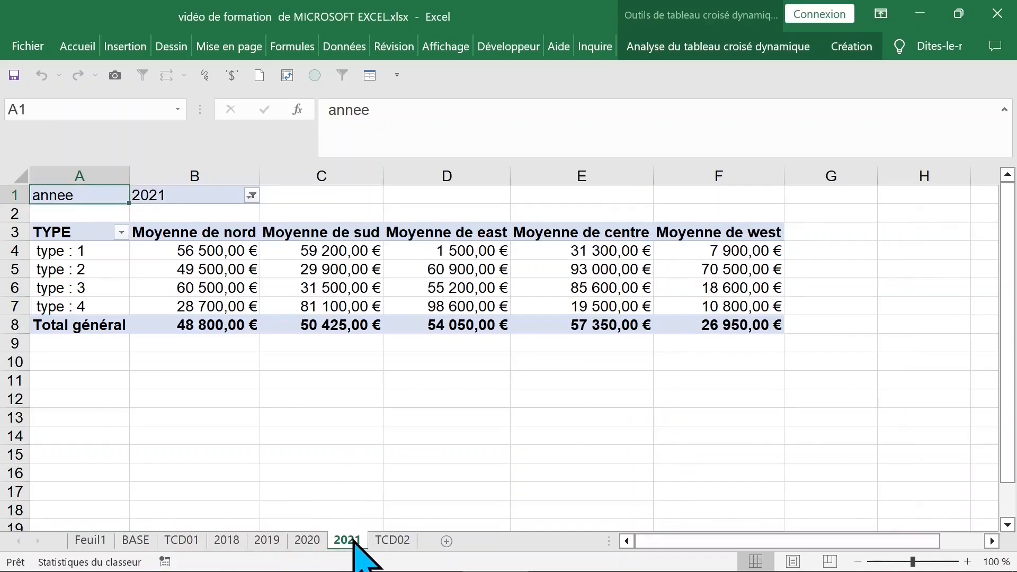
{"action": "left_click", "coordinate": [395, 541]}
{"action": "left_click", "coordinate": [184, 271]}
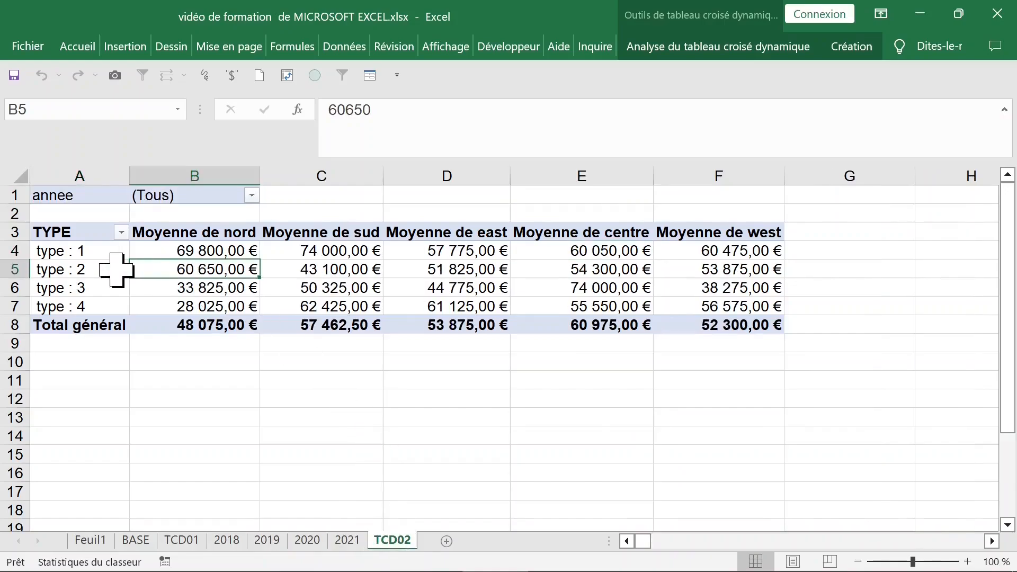
{"action": "left_click", "coordinate": [92, 268]}
{"action": "left_click", "coordinate": [90, 255]}
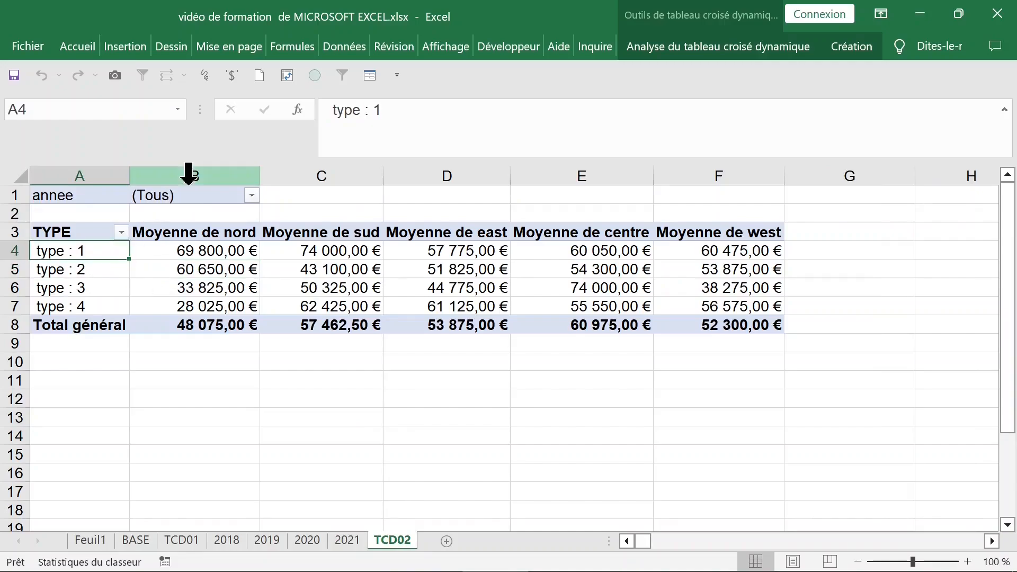
Delete the generated sheets 2018, 2019, 2020 and 2021 from the workbook
{"action": "left_click", "coordinate": [347, 540]}
{"action": "left_click", "coordinate": [227, 541]}
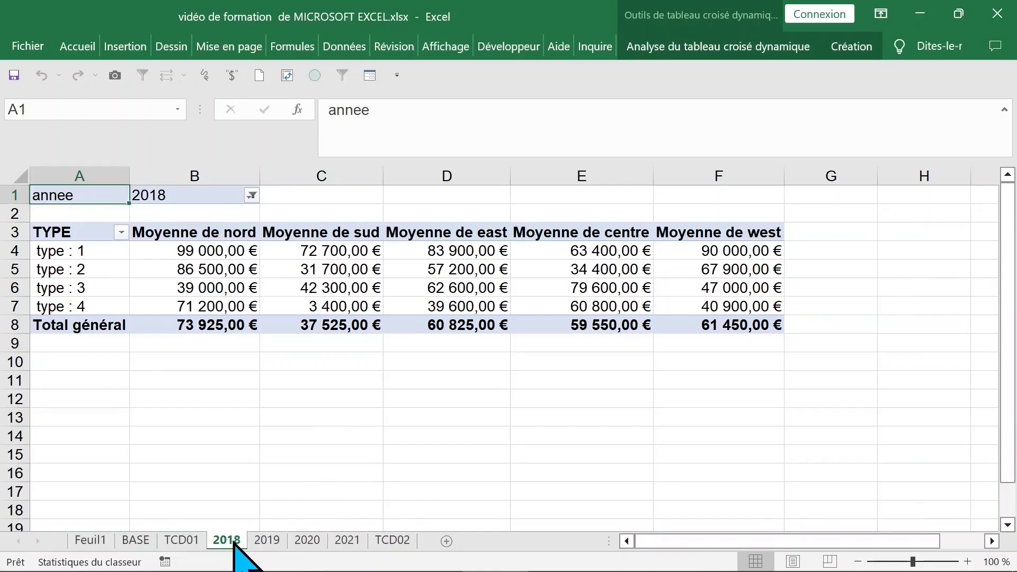
{"action": "right_click", "coordinate": [233, 542]}
{"action": "left_click", "coordinate": [299, 334]}
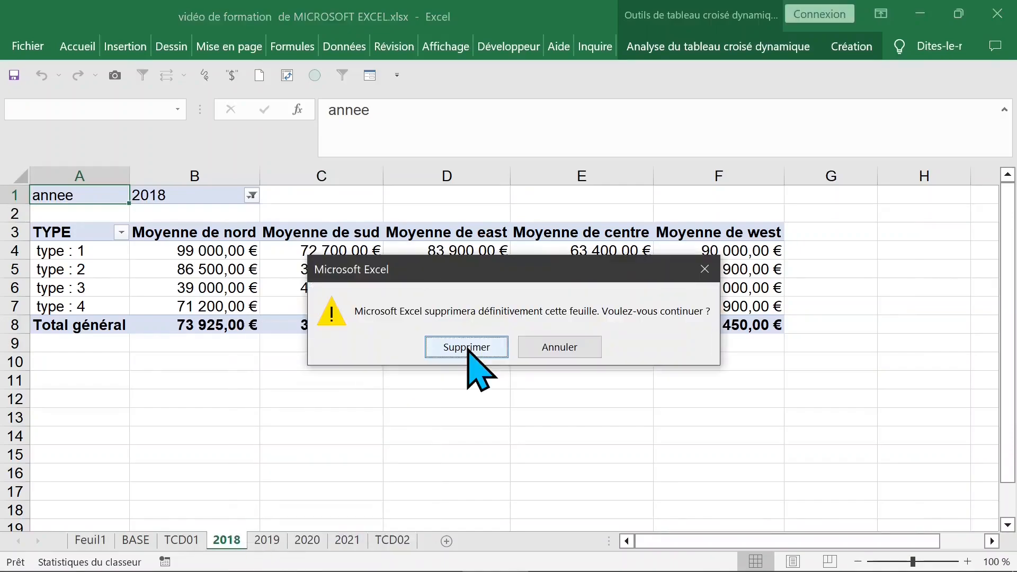
{"action": "left_click", "coordinate": [466, 347]}
{"action": "left_click", "coordinate": [306, 541], "text": "shift"}
{"action": "right_click", "coordinate": [307, 540]}
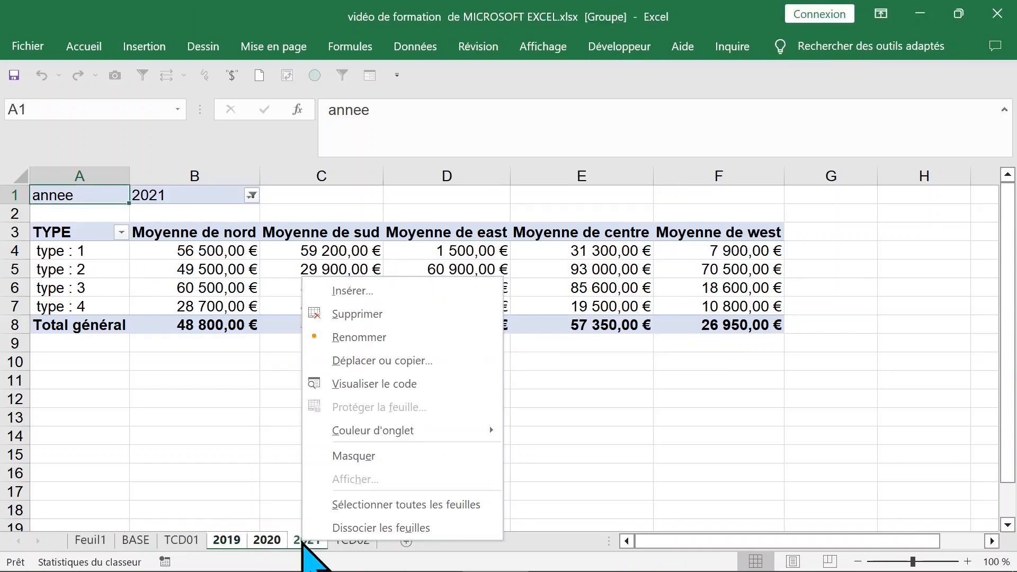
{"action": "left_click", "coordinate": [373, 314]}
{"action": "left_click", "coordinate": [464, 348]}
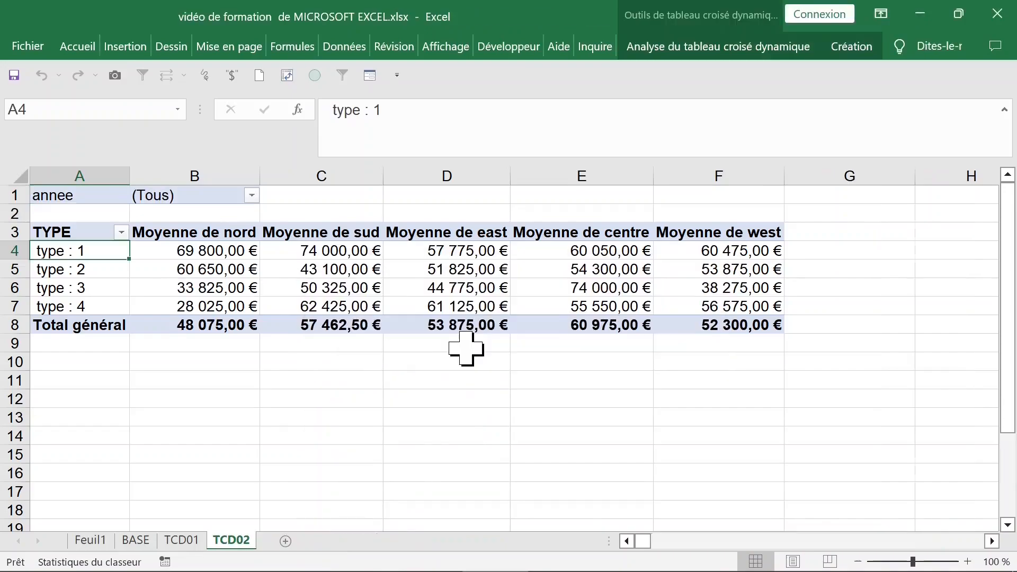
Swap the TCD02 pivot fields so TYPE is the report filter and annee is in rows, and hide the field list
{"action": "left_click", "coordinate": [257, 288]}
{"action": "left_click", "coordinate": [111, 270]}
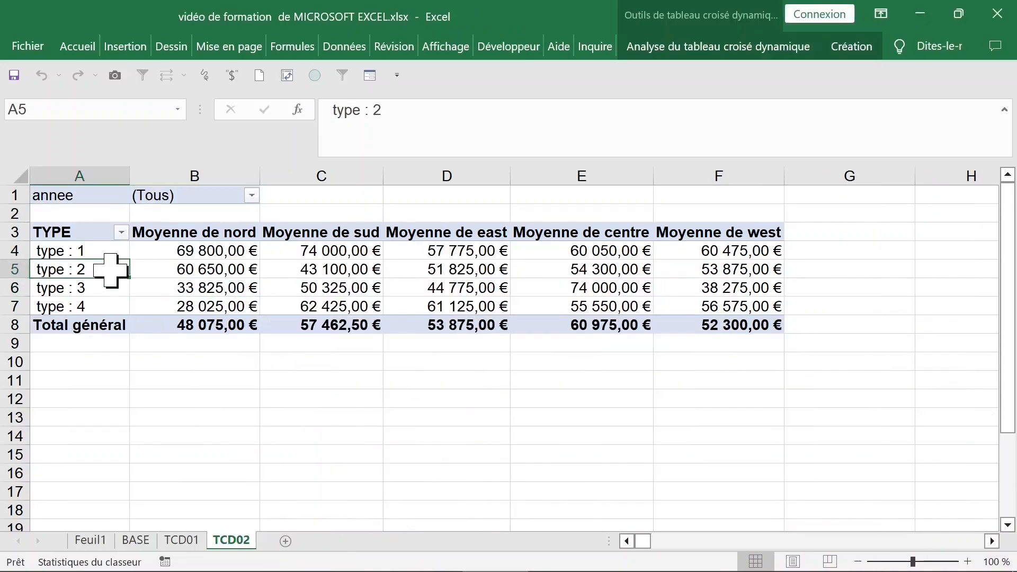
{"action": "right_click", "coordinate": [192, 252]}
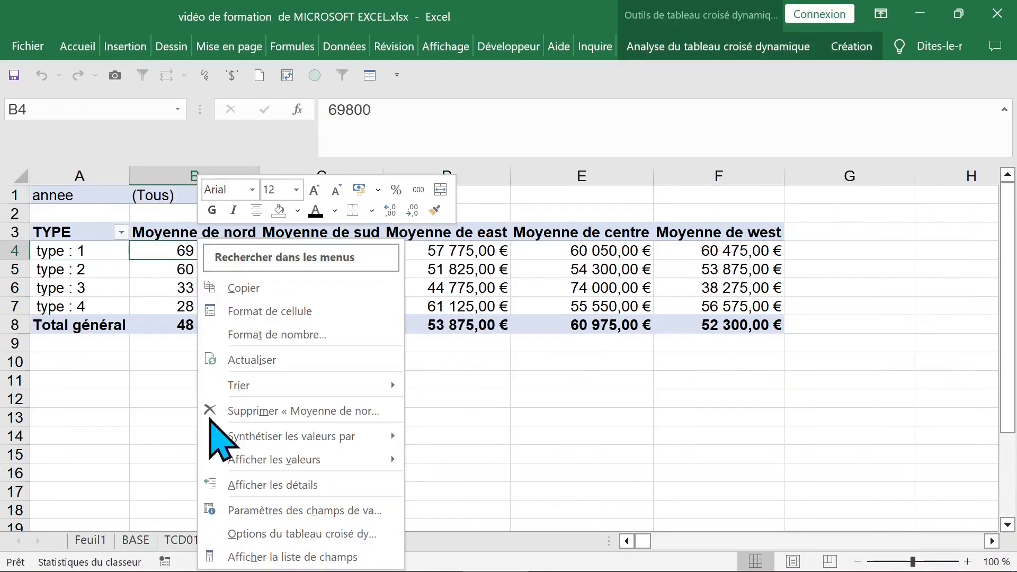
{"action": "left_click", "coordinate": [293, 557]}
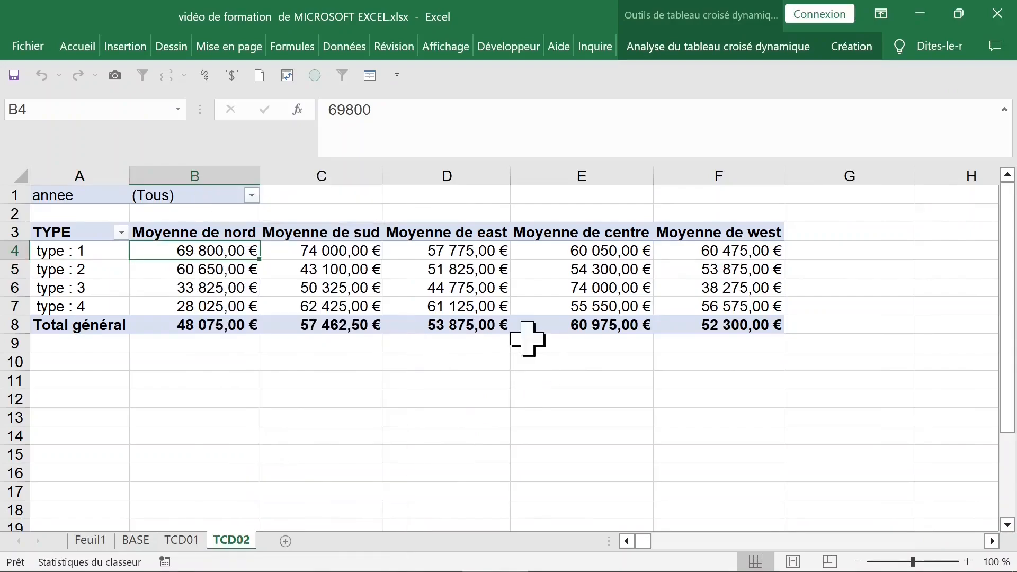
{"action": "left_click", "coordinate": [554, 289]}
{"action": "left_click", "coordinate": [853, 47]}
{"action": "left_click", "coordinate": [774, 49]}
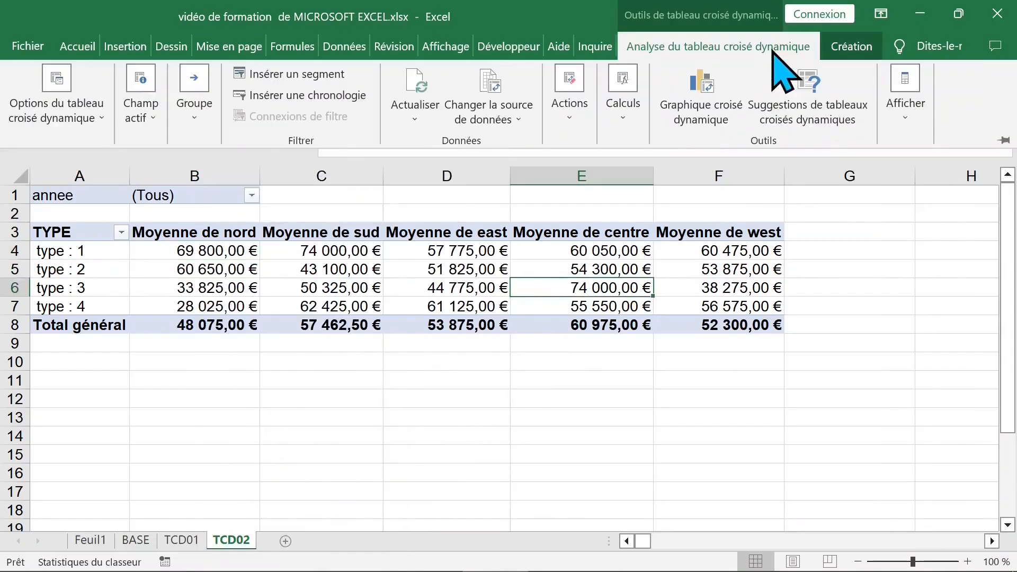
{"action": "left_click", "coordinate": [906, 108]}
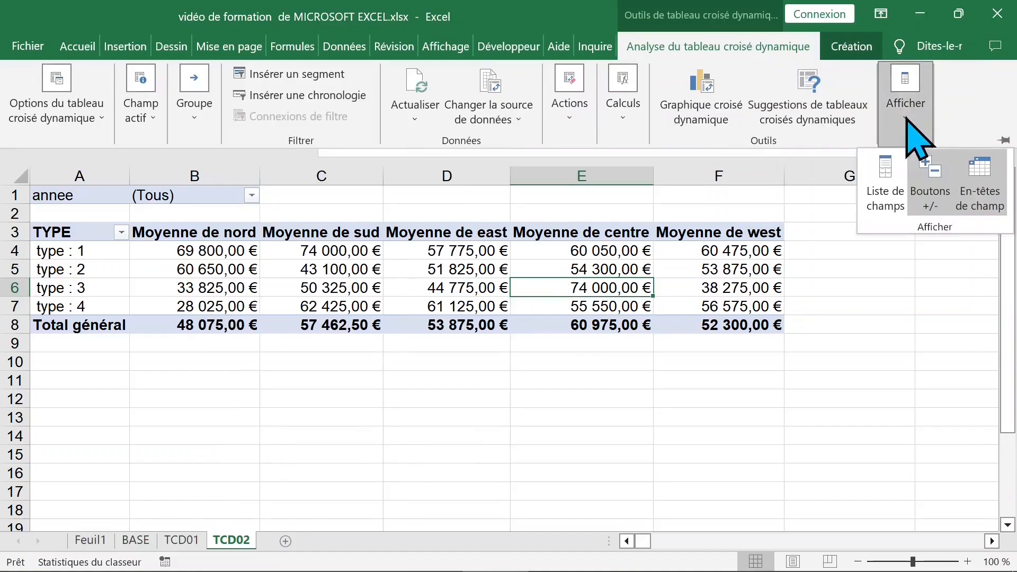
{"action": "left_click", "coordinate": [886, 169]}
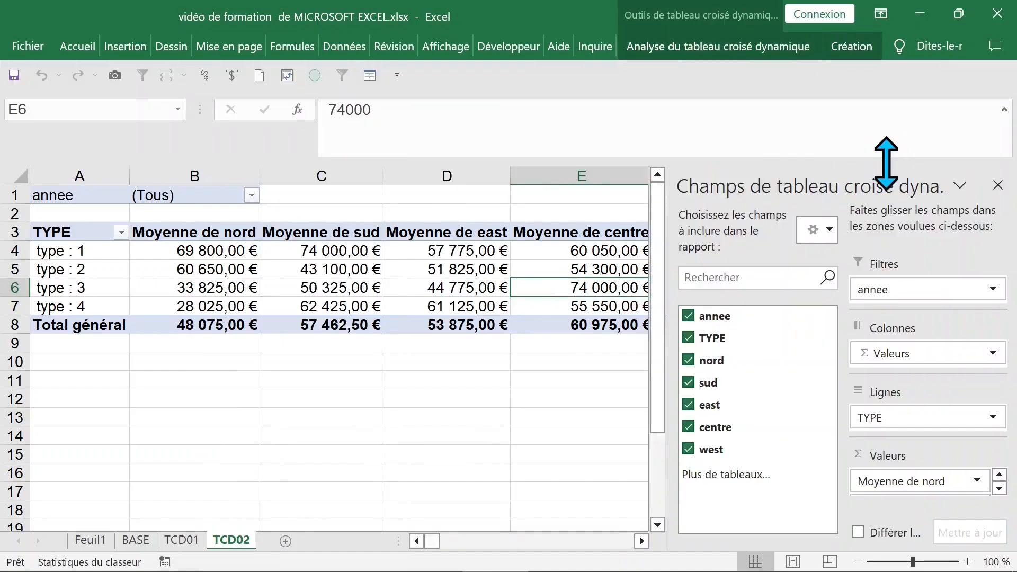
{"action": "left_click", "coordinate": [923, 294]}
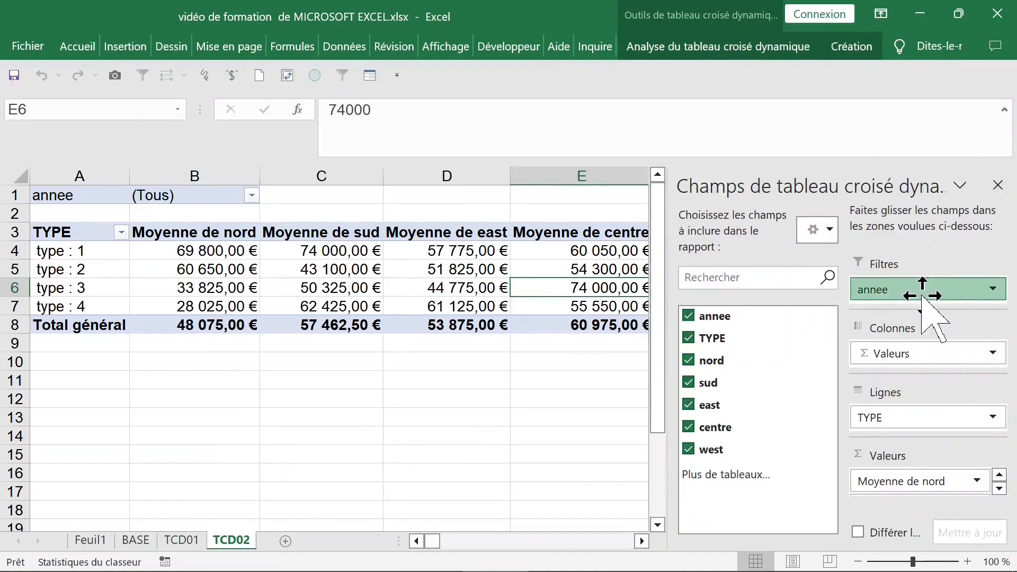
{"action": "mouse_move", "coordinate": [922, 295]}
{"action": "left_mouse_down"}
{"action": "mouse_move", "coordinate": [915, 418]}
{"action": "mouse_move", "coordinate": [928, 290]}
{"action": "left_mouse_up"}
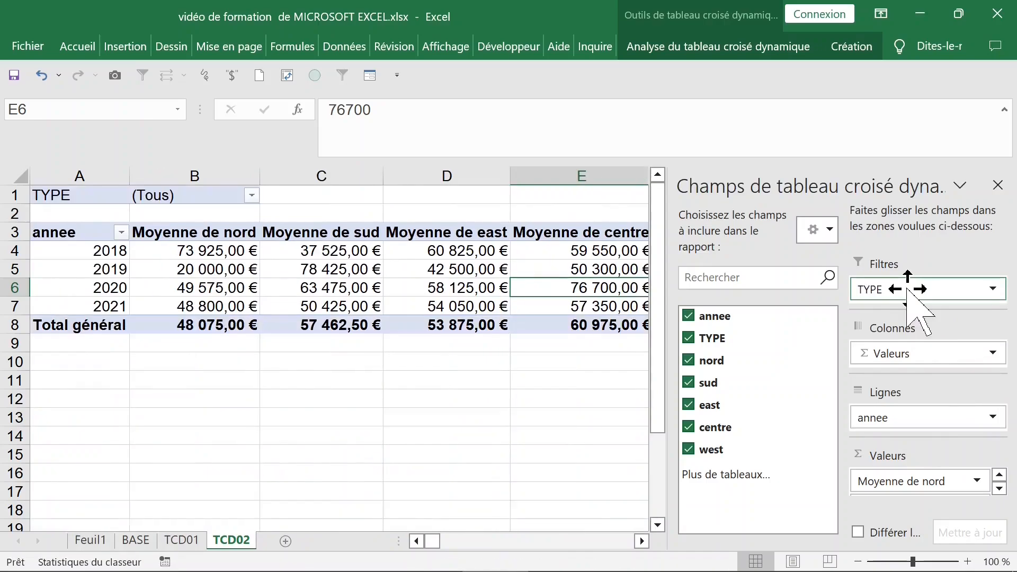
{"action": "left_click", "coordinate": [998, 186]}
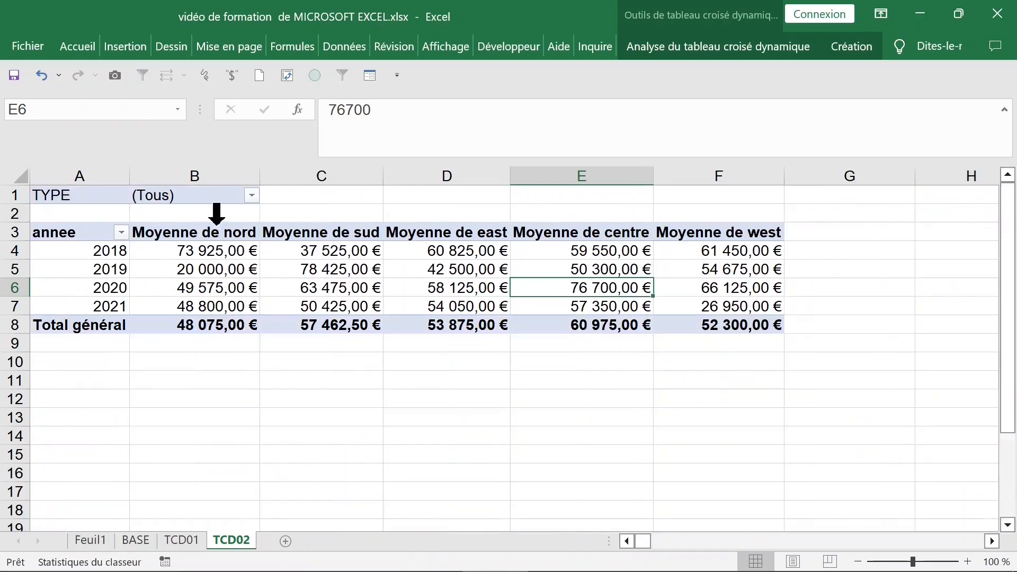
Check the choices offered by the TYPE report filter
{"action": "left_click", "coordinate": [207, 199]}
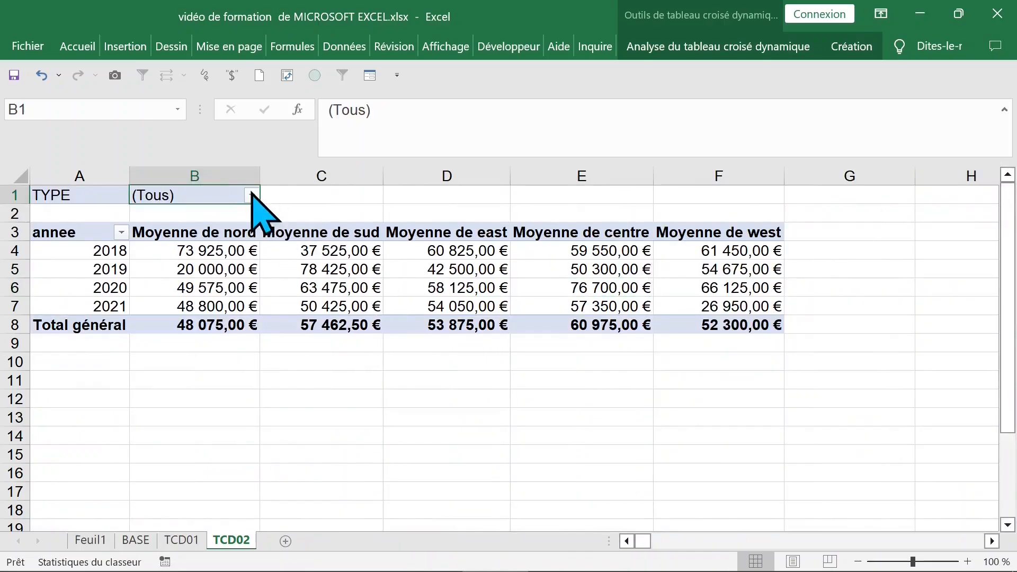
{"action": "left_click", "coordinate": [252, 195]}
{"action": "left_click", "coordinate": [74, 275]}
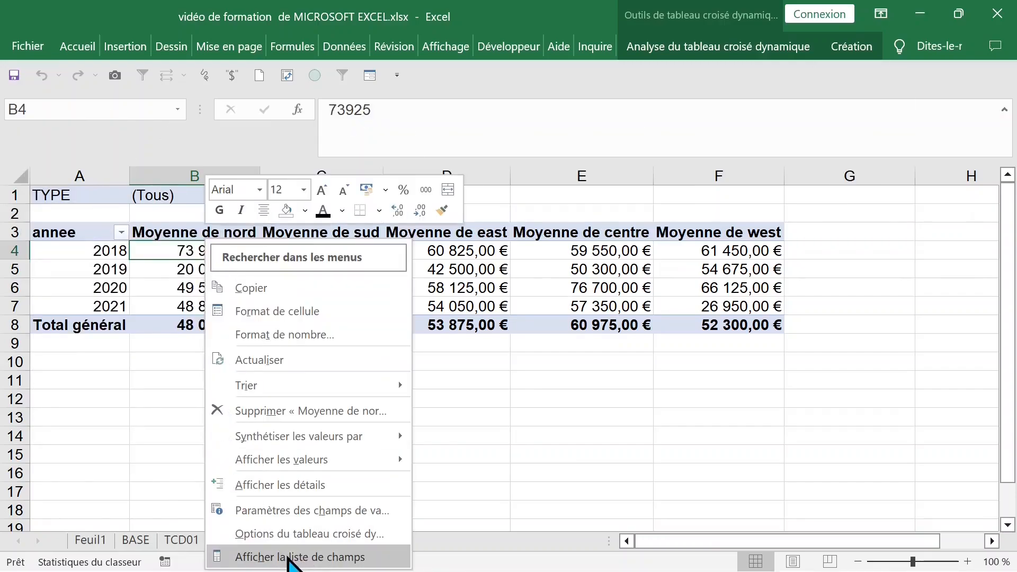
Try rearranging TYPE and annee between rows and report filter, finishing with TYPE as the filter and annee in rows
{"action": "left_click", "coordinate": [402, 558]}
{"action": "left_click_drag", "start_coordinate": [903, 293], "coordinate": [909, 419]}
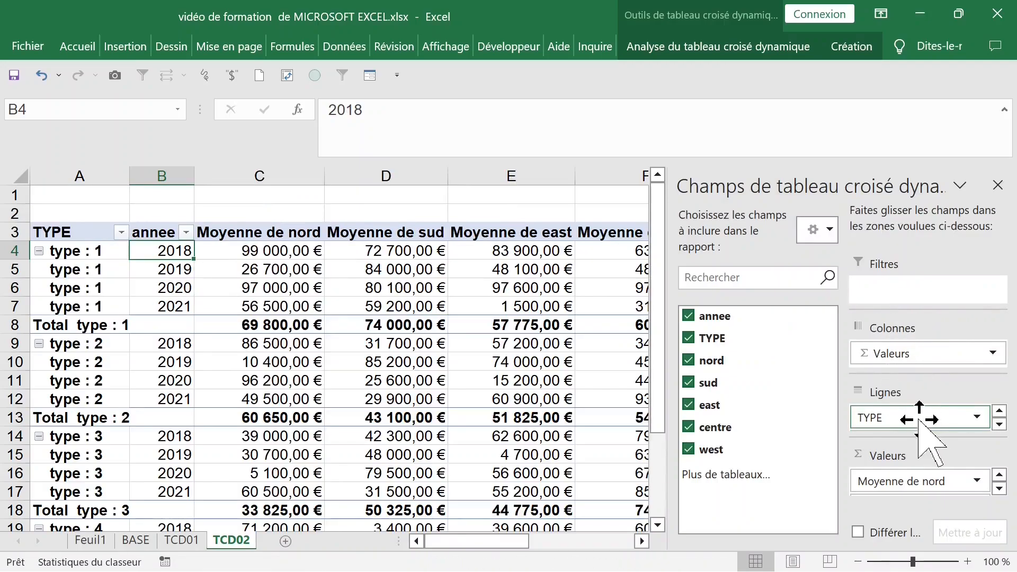
{"action": "left_click", "coordinate": [999, 424]}
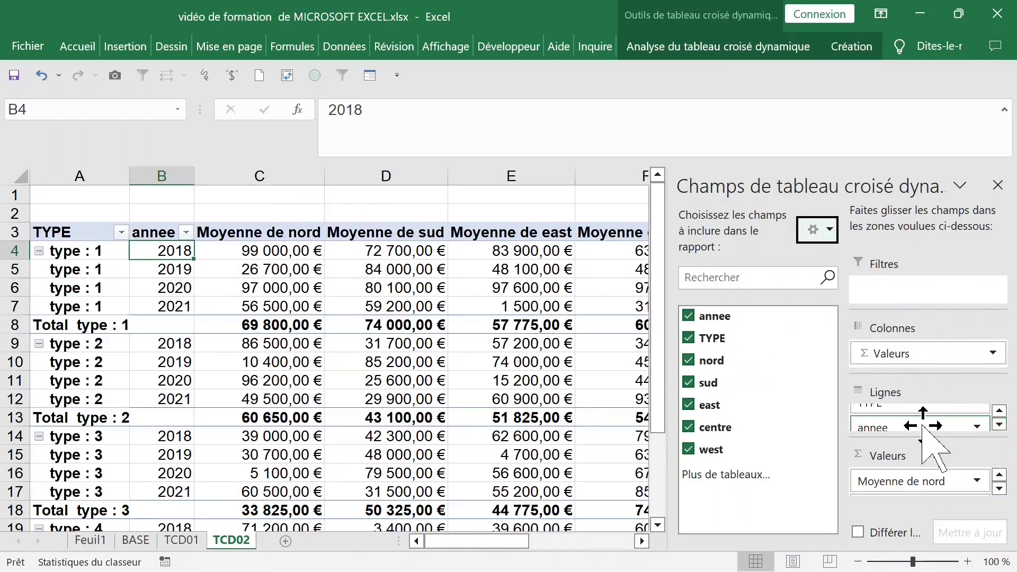
{"action": "left_click_drag", "start_coordinate": [931, 424], "coordinate": [936, 295]}
{"action": "left_click", "coordinate": [999, 424]}
{"action": "left_click", "coordinate": [998, 185]}
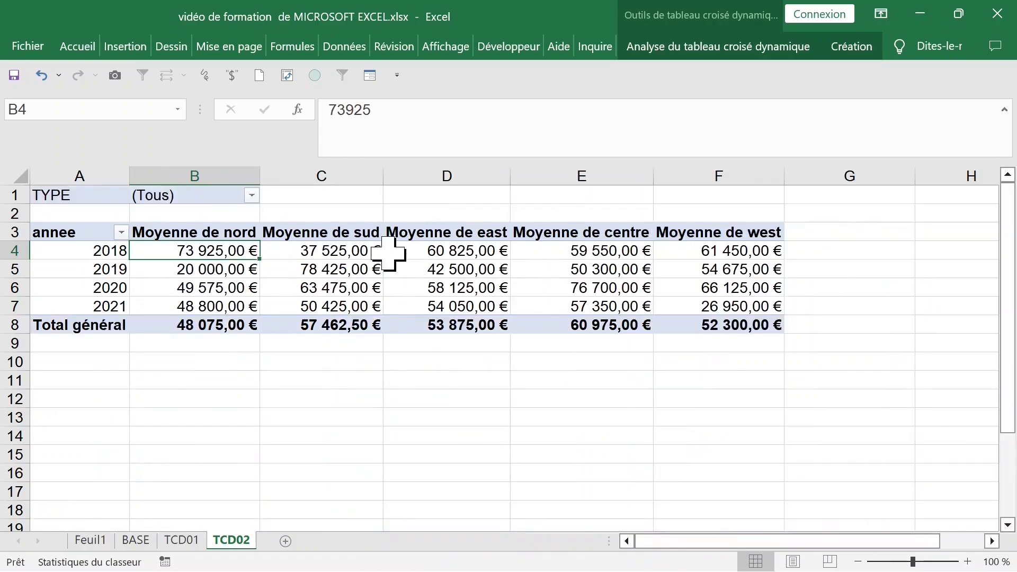